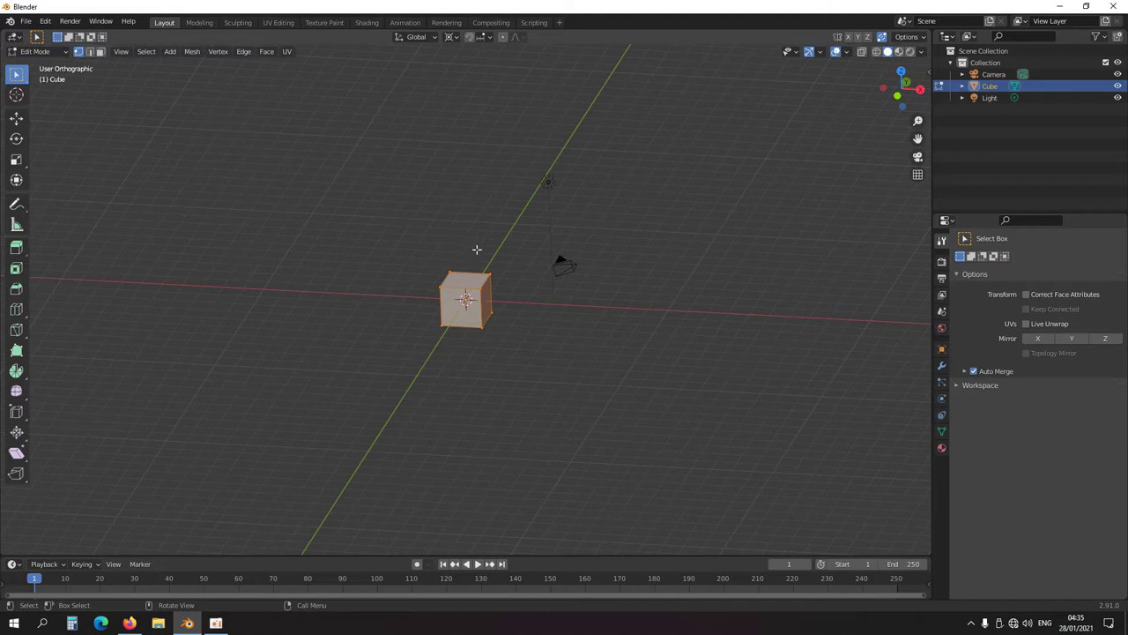
Select the cube's top vertices, grow the selection to the entire cube, and delete it
click(478, 289)
scroll(475, 291, up, 3)
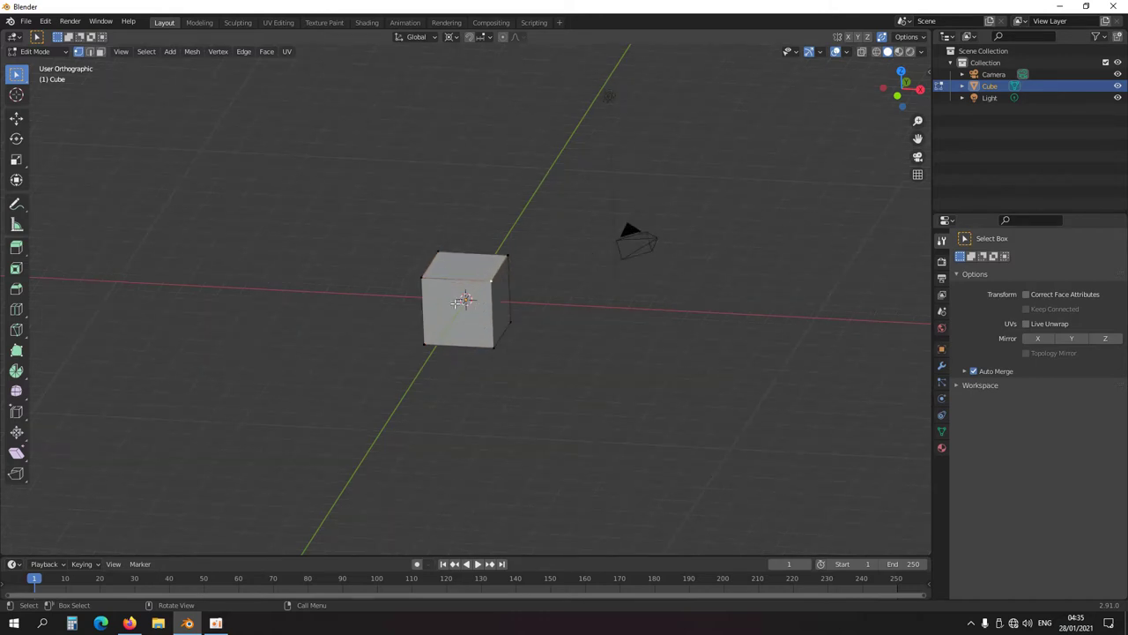
click(422, 276)
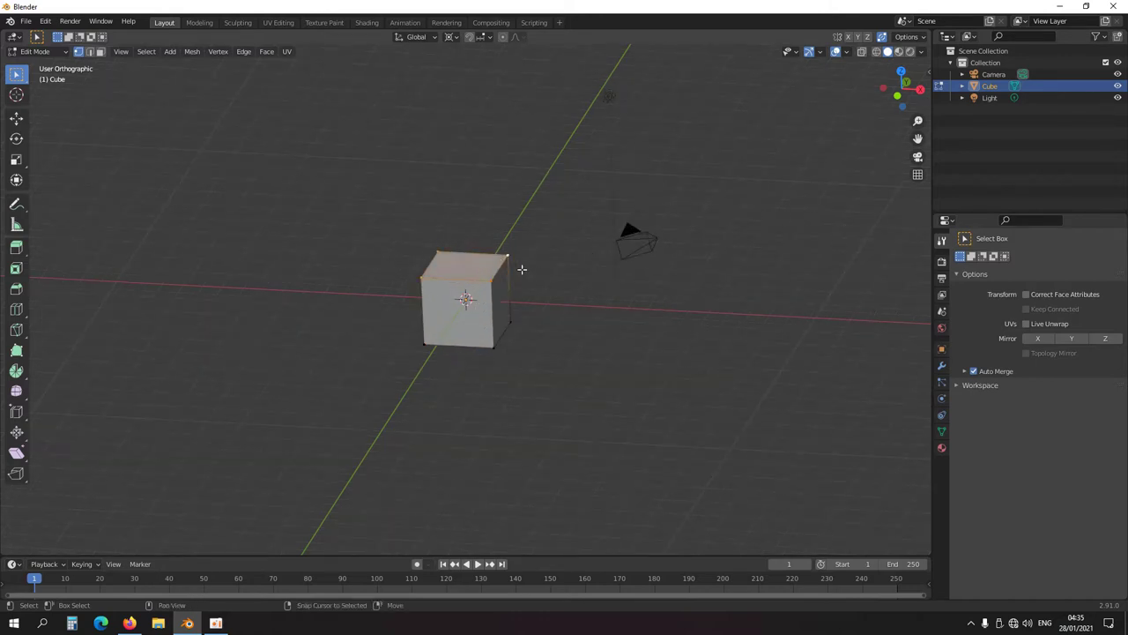
drag(539, 266, 550, 300)
key(ctrl+KP_Add)
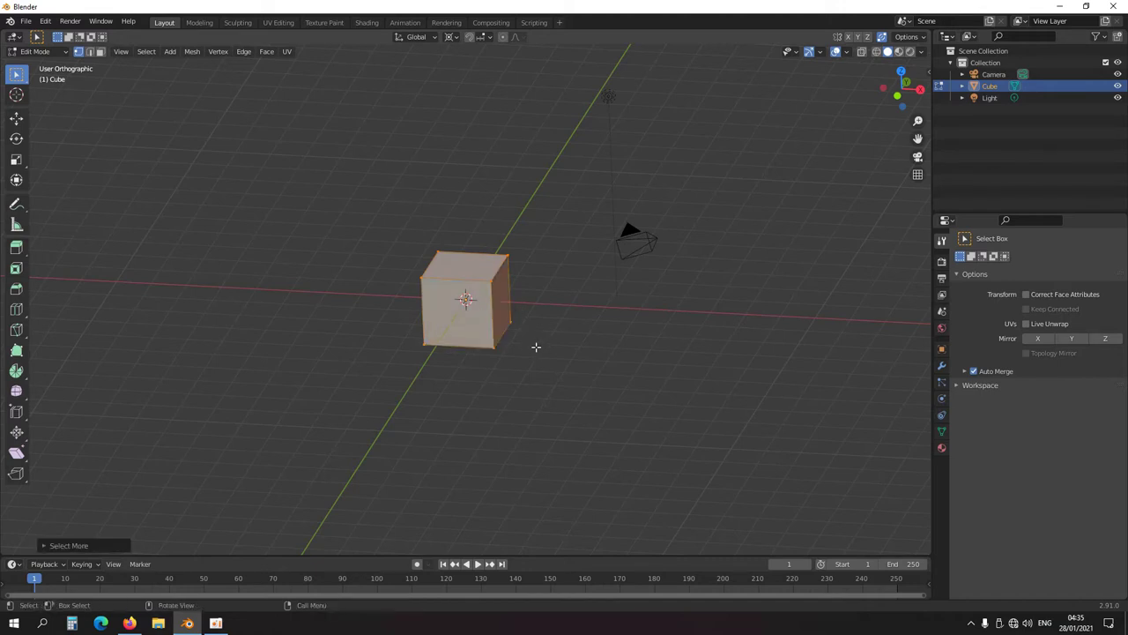
key(x)
click(502, 333)
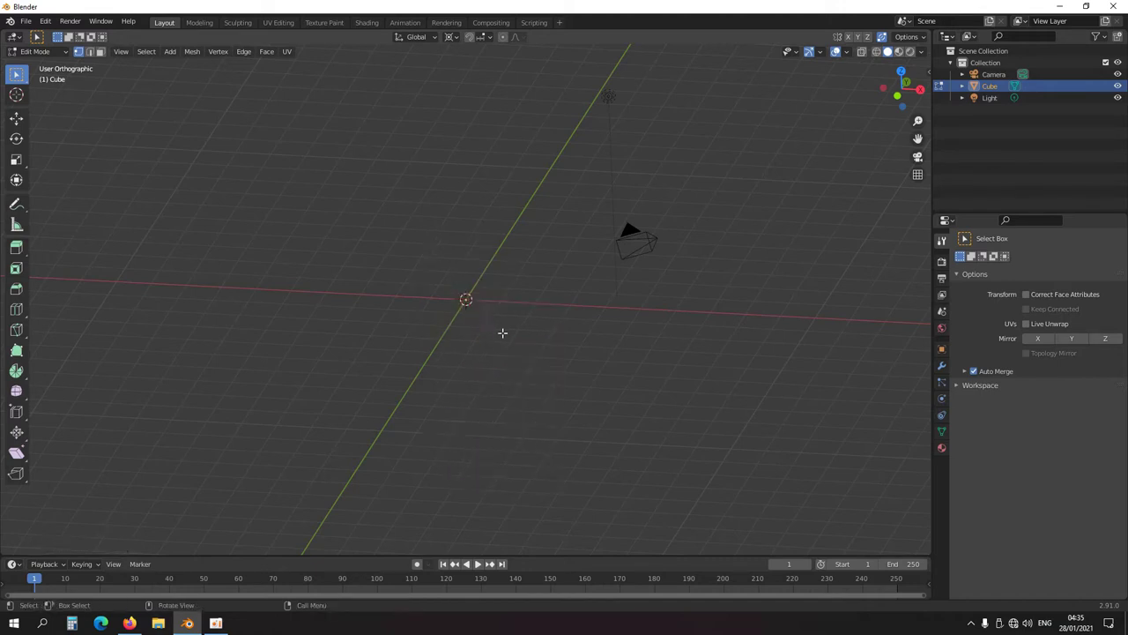
Add a UV sphere with 16 segments, 16 rings and a 2 m radius at the world origin
key(shift+a)
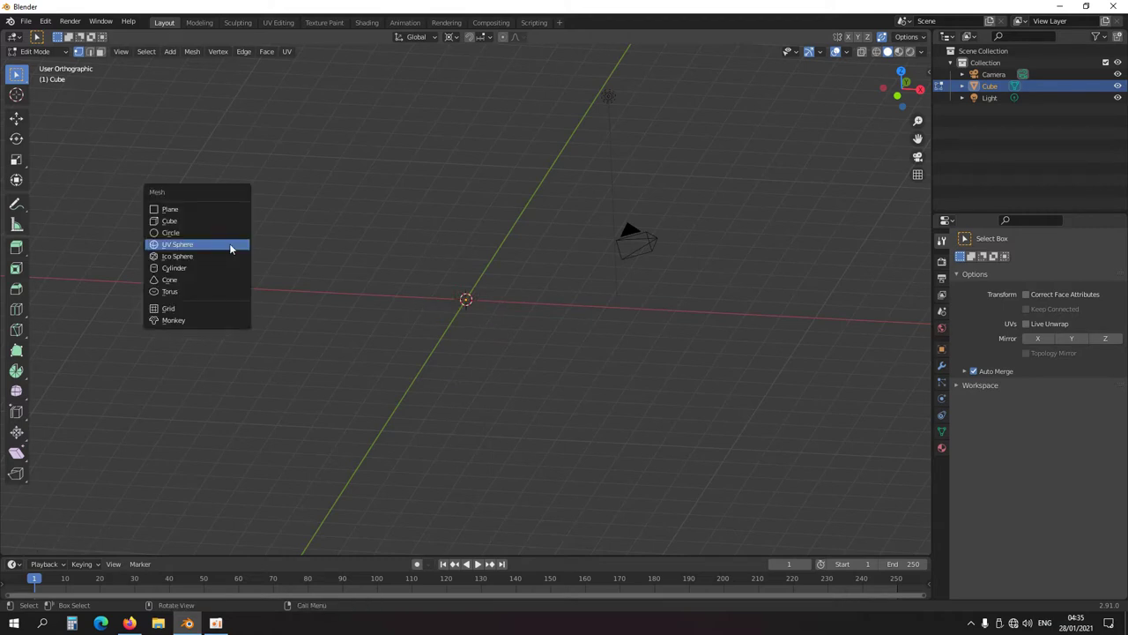
click(209, 244)
middle_drag(507, 377, 526, 387)
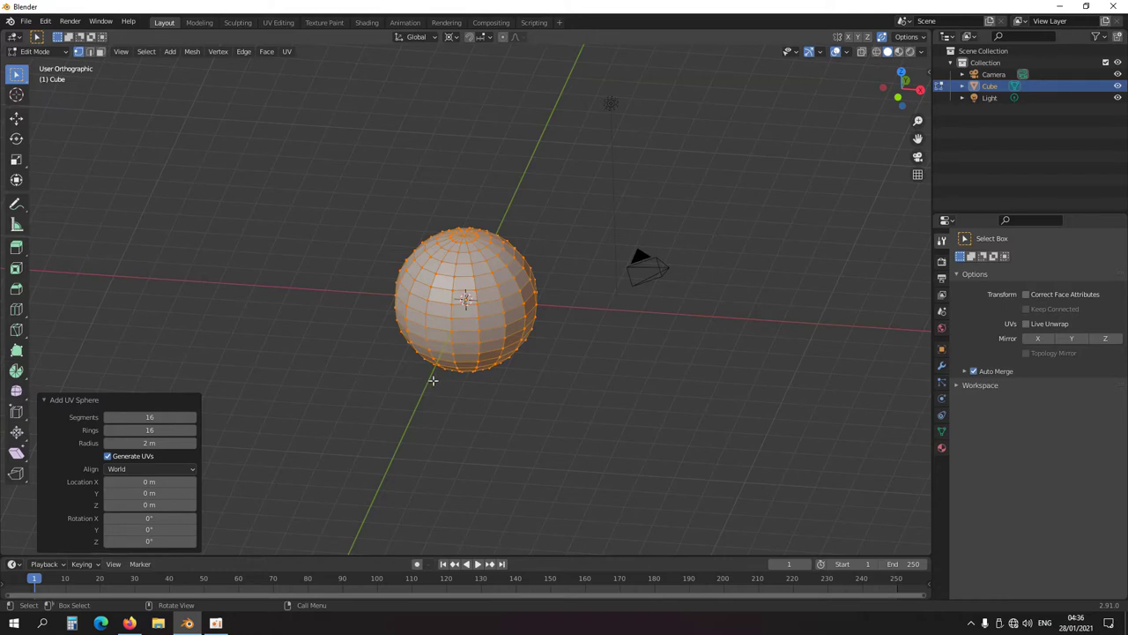
Clear the full selection, then grow the selection around a front vertex of the sphere by two steps and shrink it back
key(alt+a)
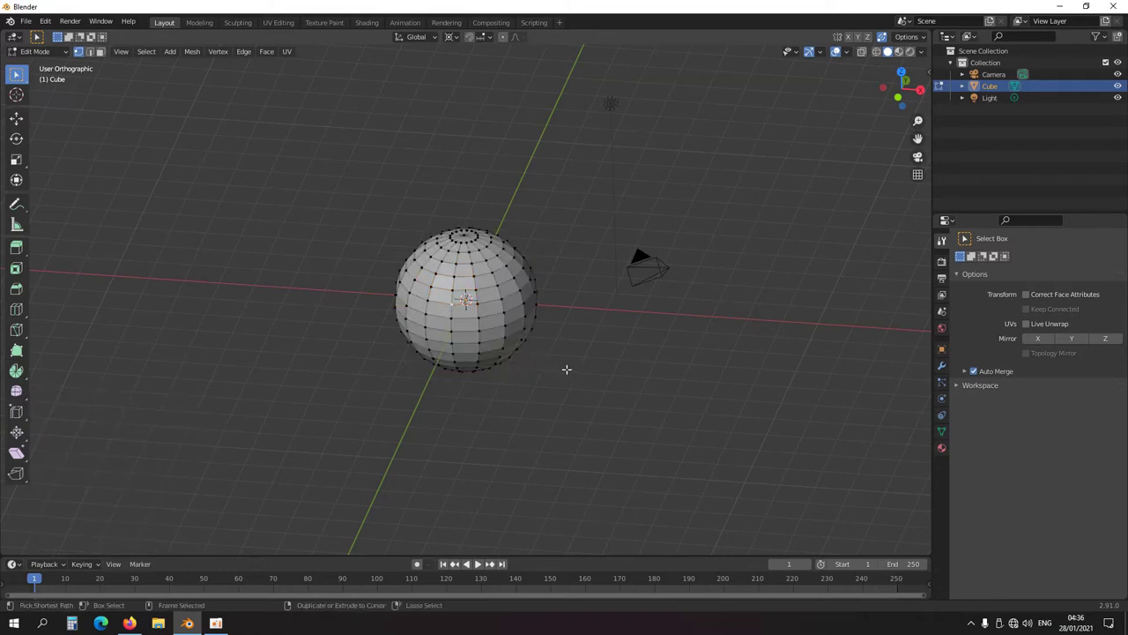
key(ctrl+KP_Add)
key(ctrl+KP_Add)
key(ctrl+KP_Subtract)
key(ctrl+KP_Subtract)
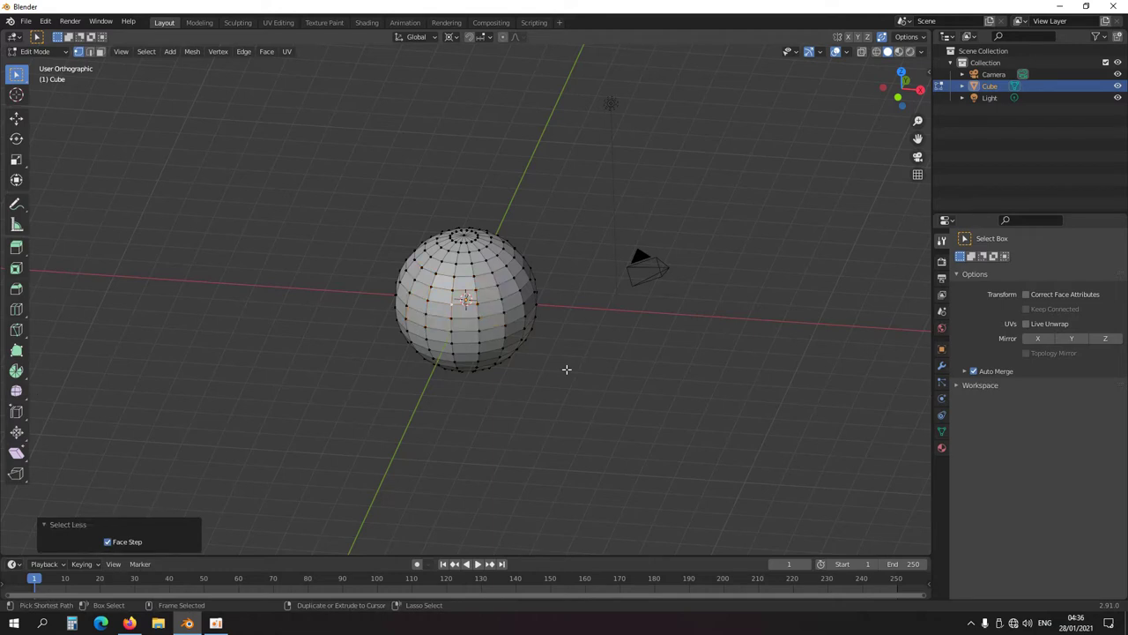
scroll(526, 357, up, 1)
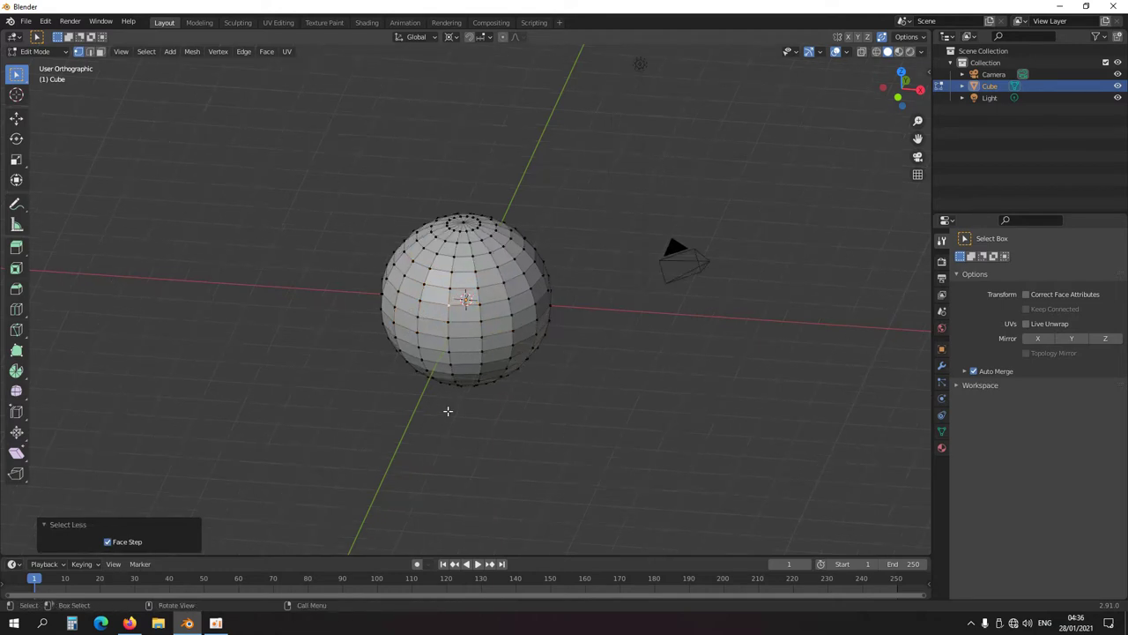
middle_drag(449, 410, 505, 393)
scroll(435, 384, up, 3)
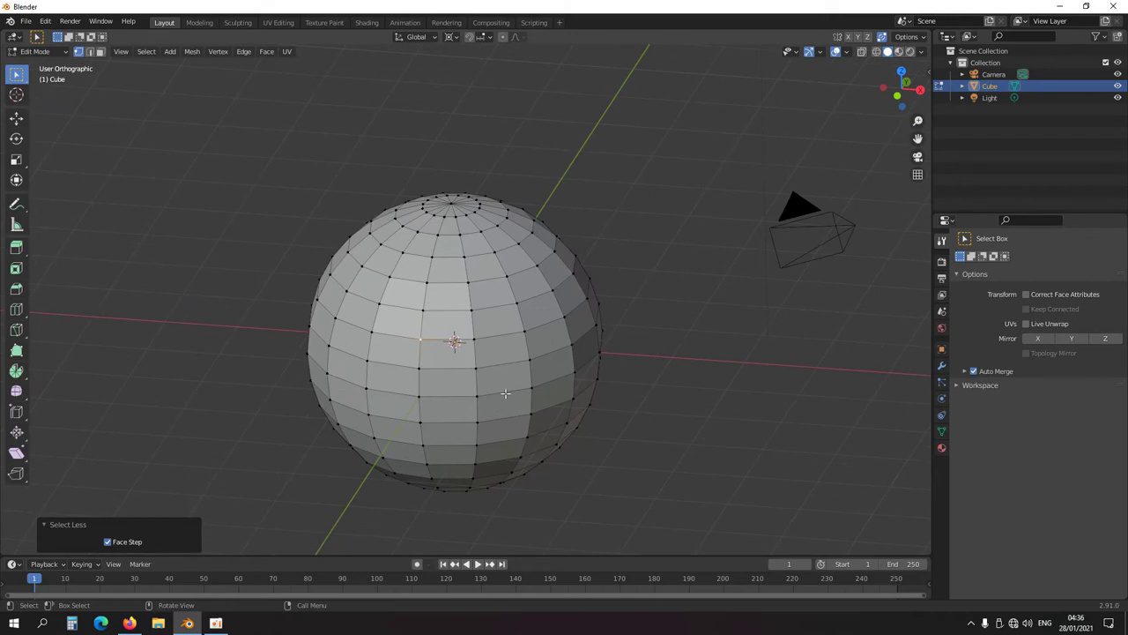
Enable edge selection alongside vertex selection and add several separate edges and vertices on the sphere's front to the selection
shift+click(90, 53)
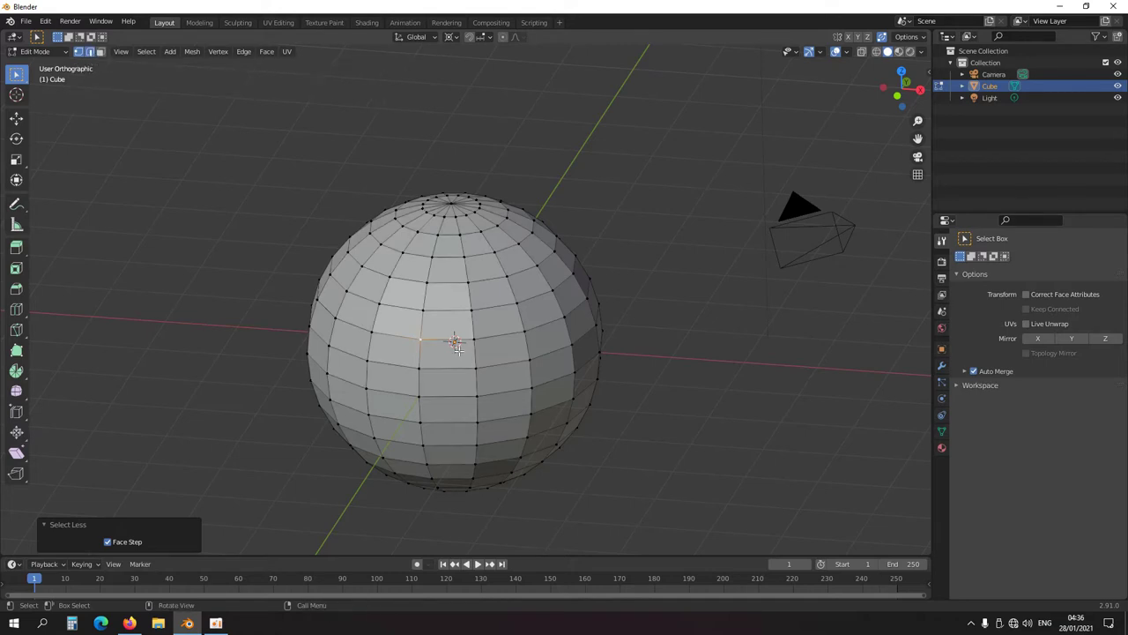
click(501, 337)
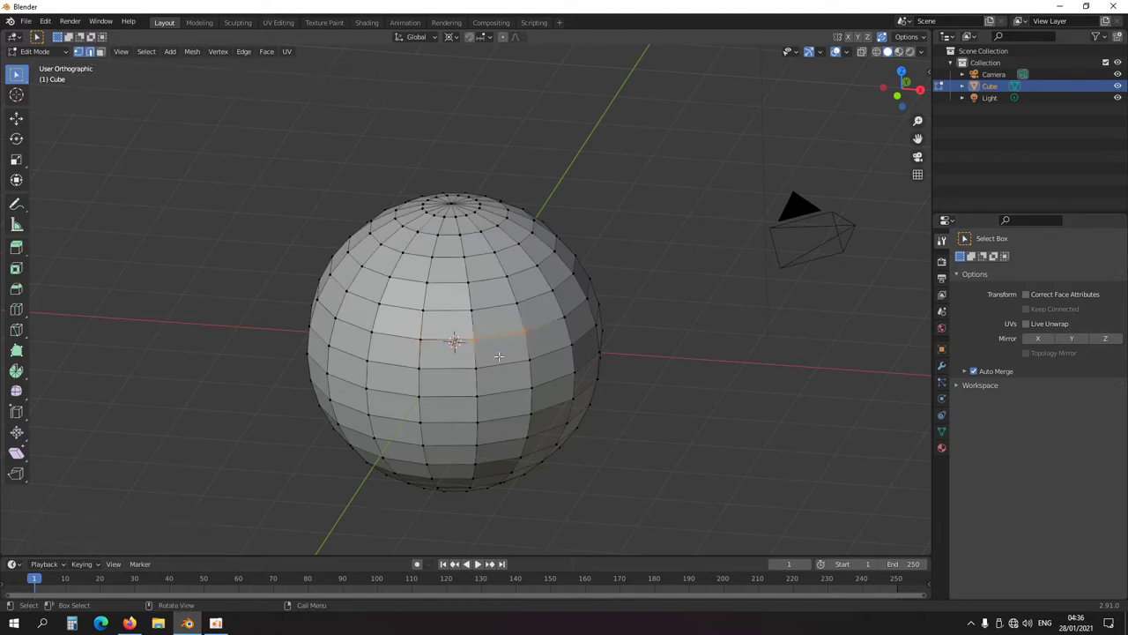
shift+click(390, 365)
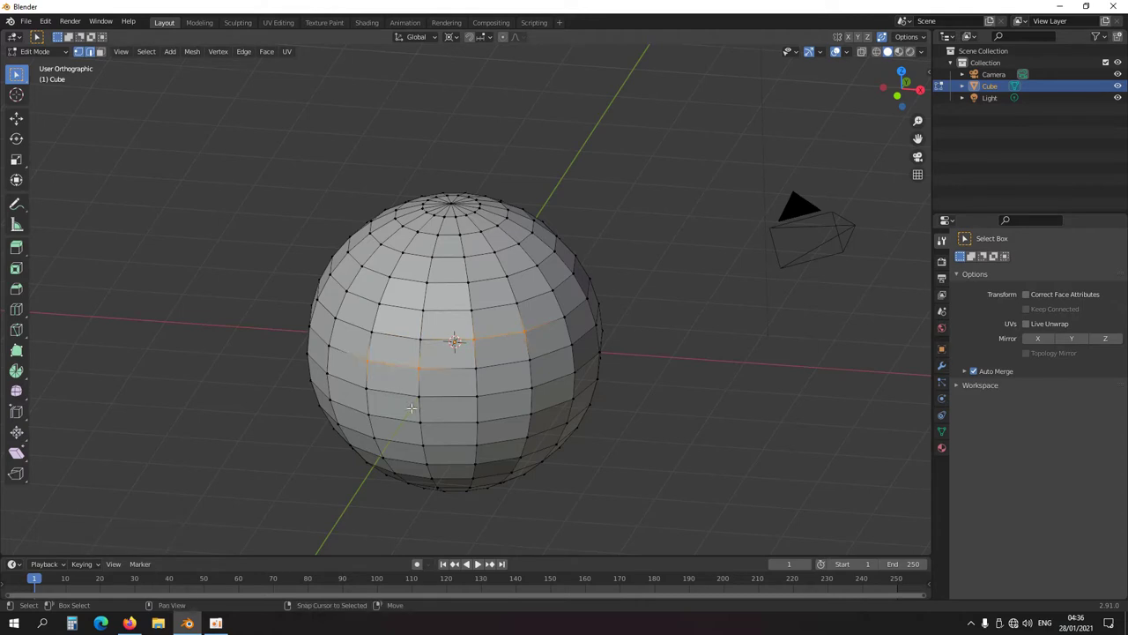
shift+click(478, 399)
shift+click(472, 267)
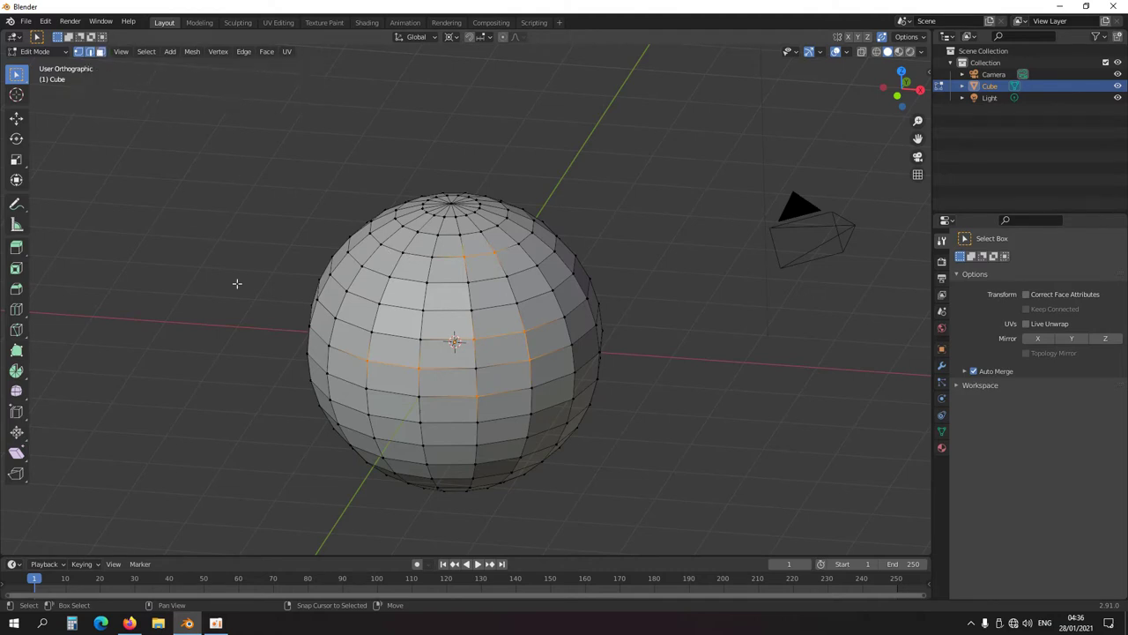
With vertex, edge and face selection all enabled, add two faces and an edge on the sphere's upper half to the selection
shift+click(391, 327)
shift+click(346, 274)
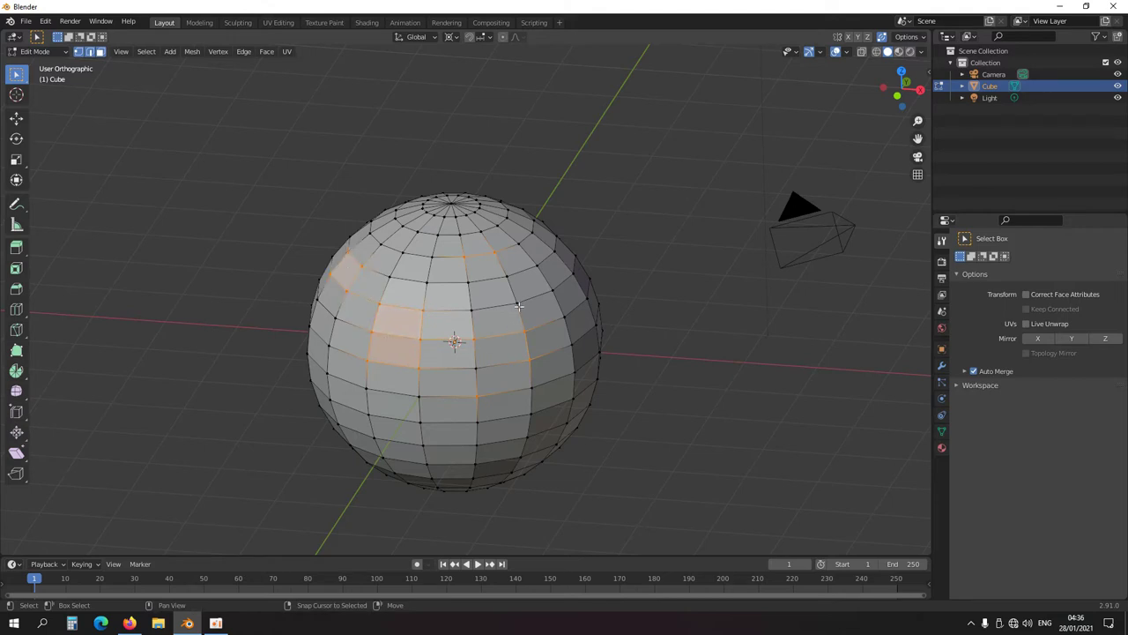
shift+click(543, 279)
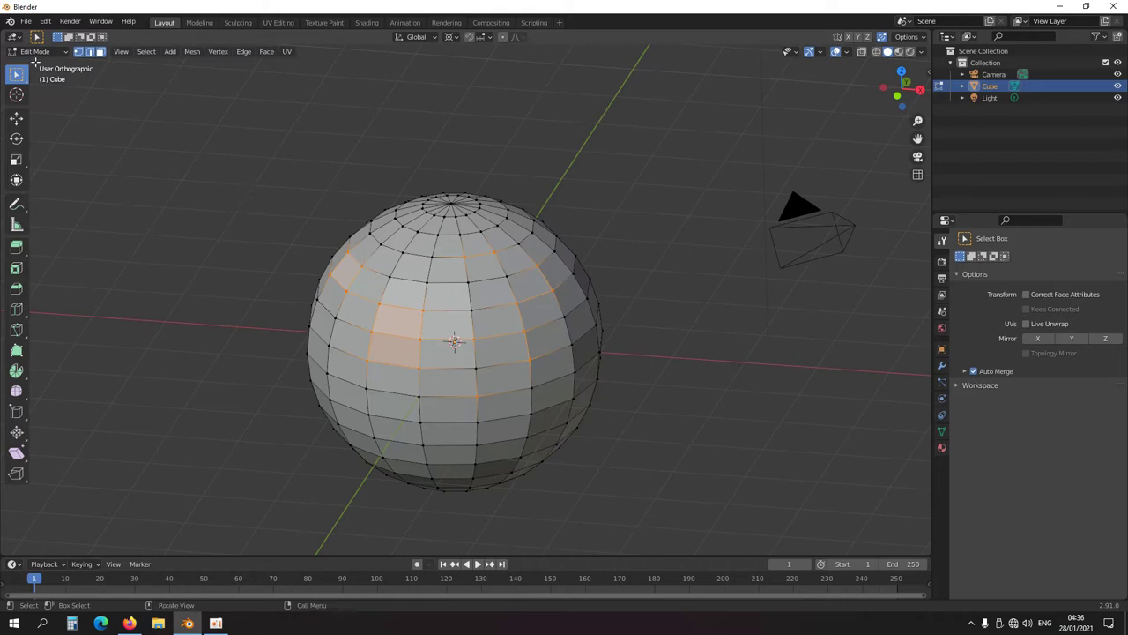
Switch to edge-only selection and select a vertical edge loop, then a horizontal edge loop around the sphere
click(96, 52)
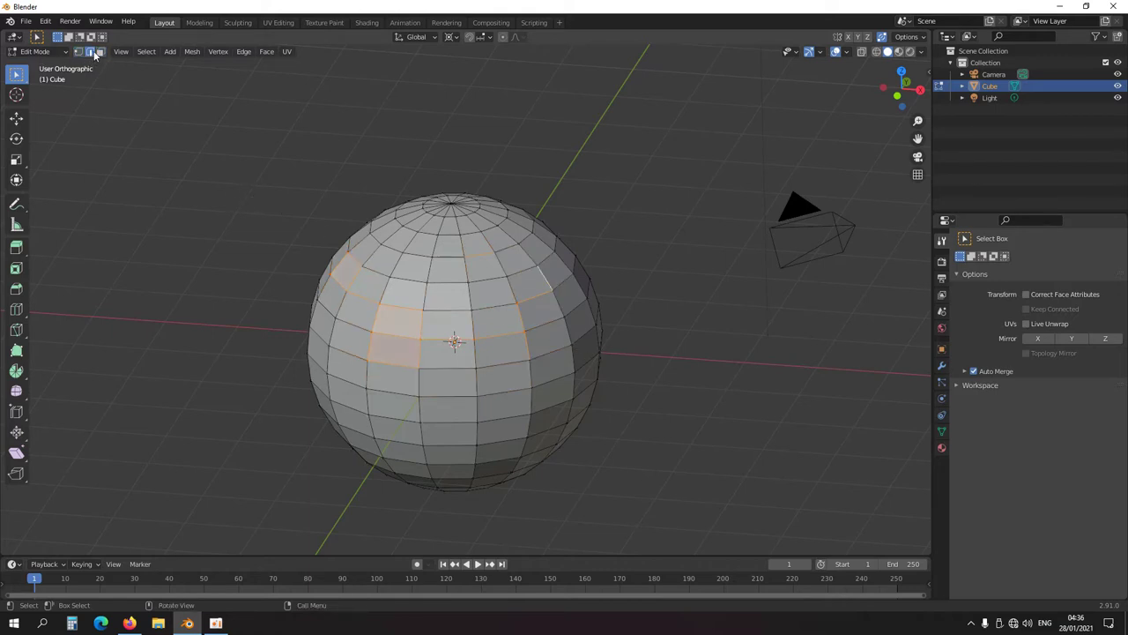
click(467, 297)
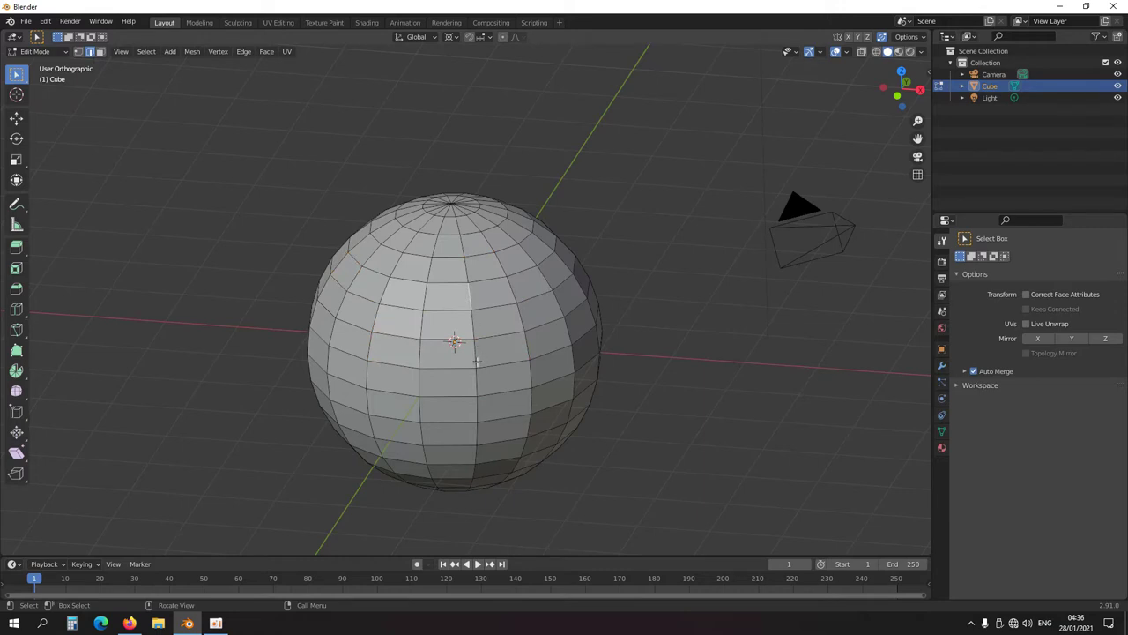
click(475, 356)
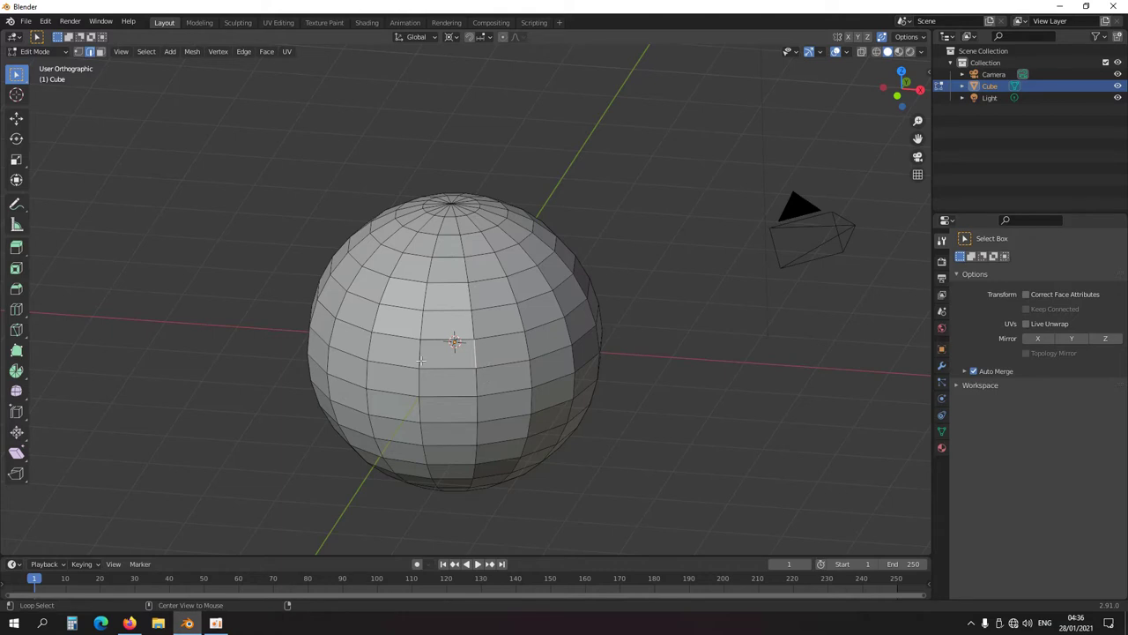
alt+click(365, 344)
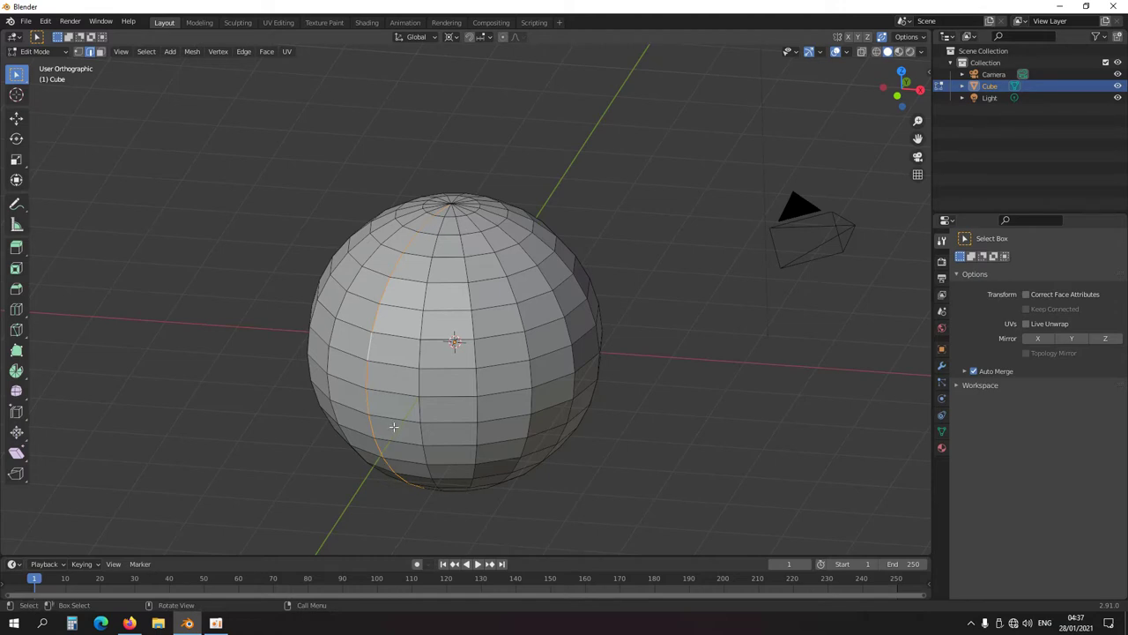
alt+click(445, 368)
middle_drag(591, 402, 455, 415)
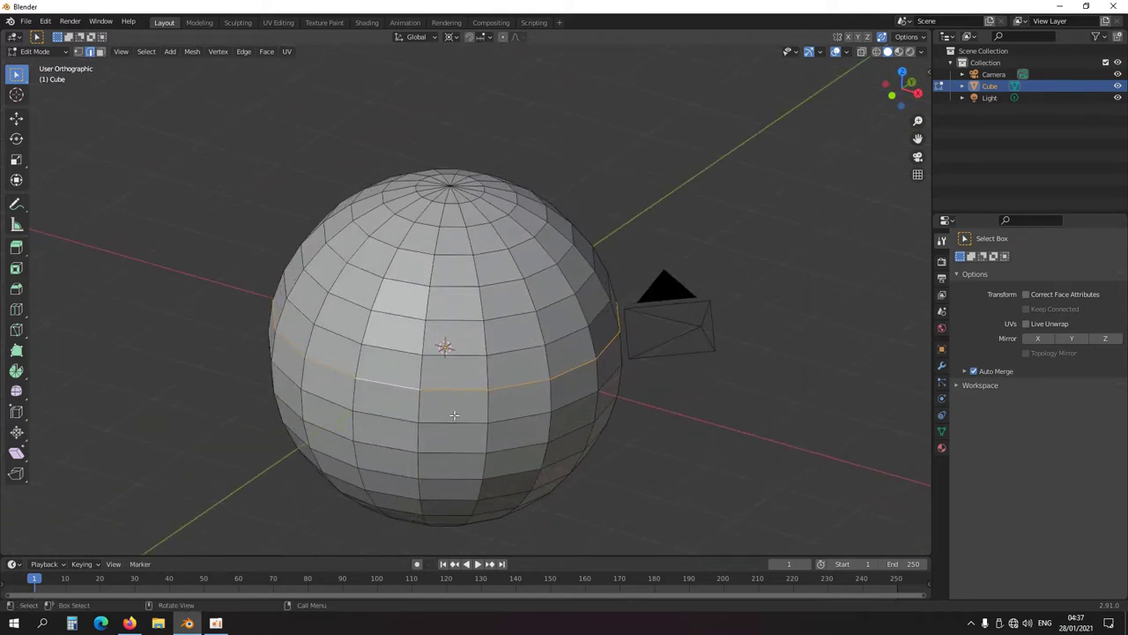
Select two vertical and two horizontal edge loops together on the sphere
key(alt+a)
alt+click(426, 323)
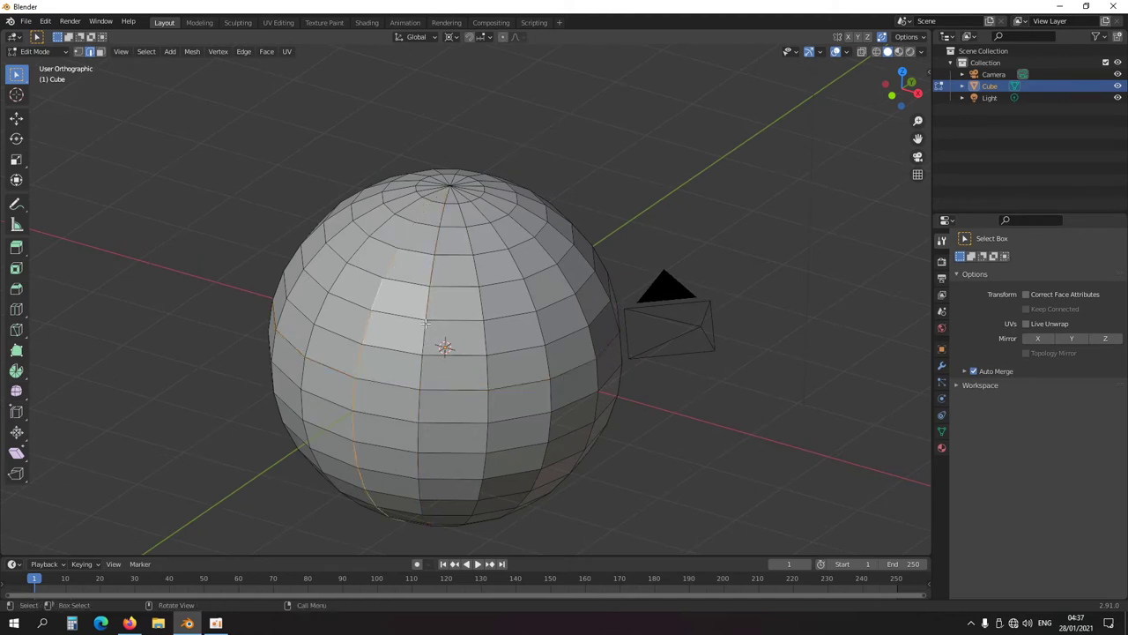
scroll(426, 323, down, 3)
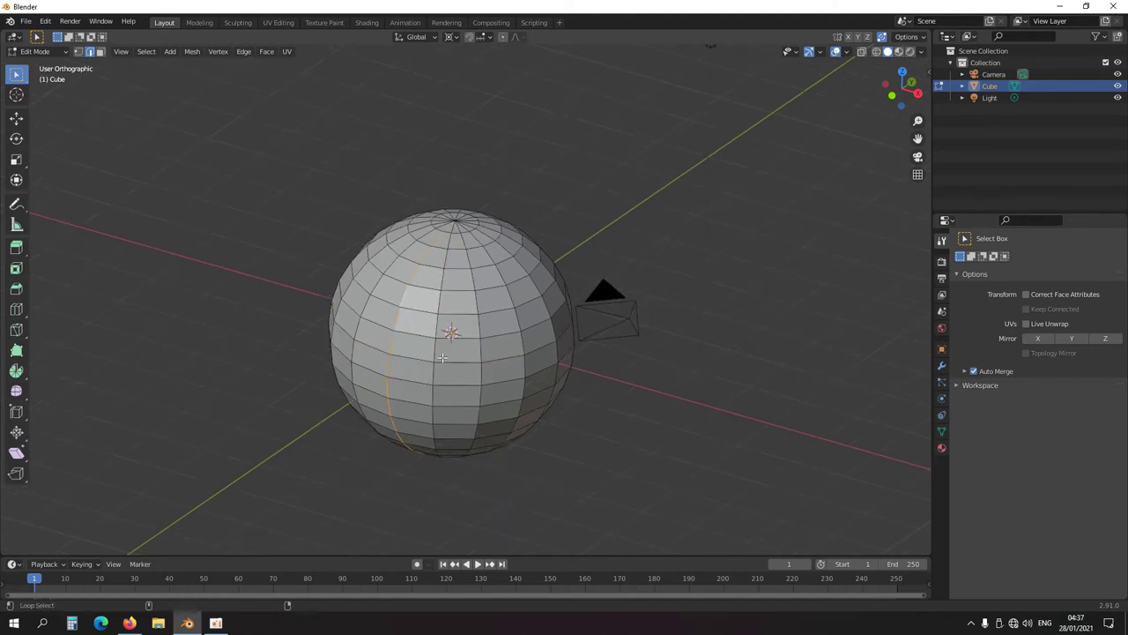
alt+shift+click(523, 342)
alt+shift+click(451, 362)
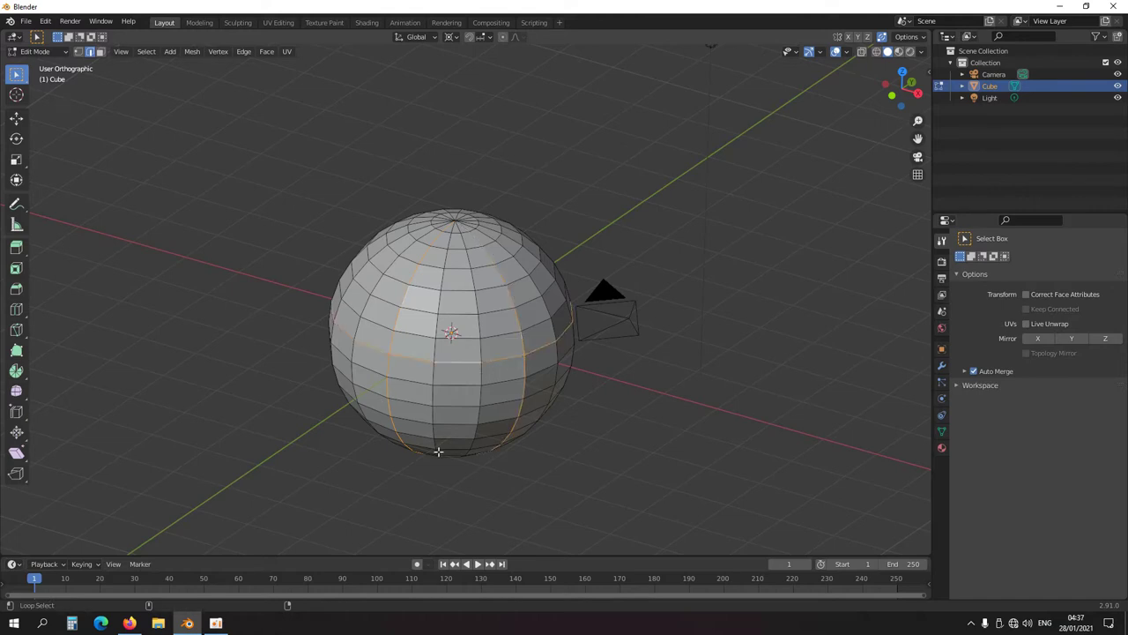
alt+shift+click(452, 426)
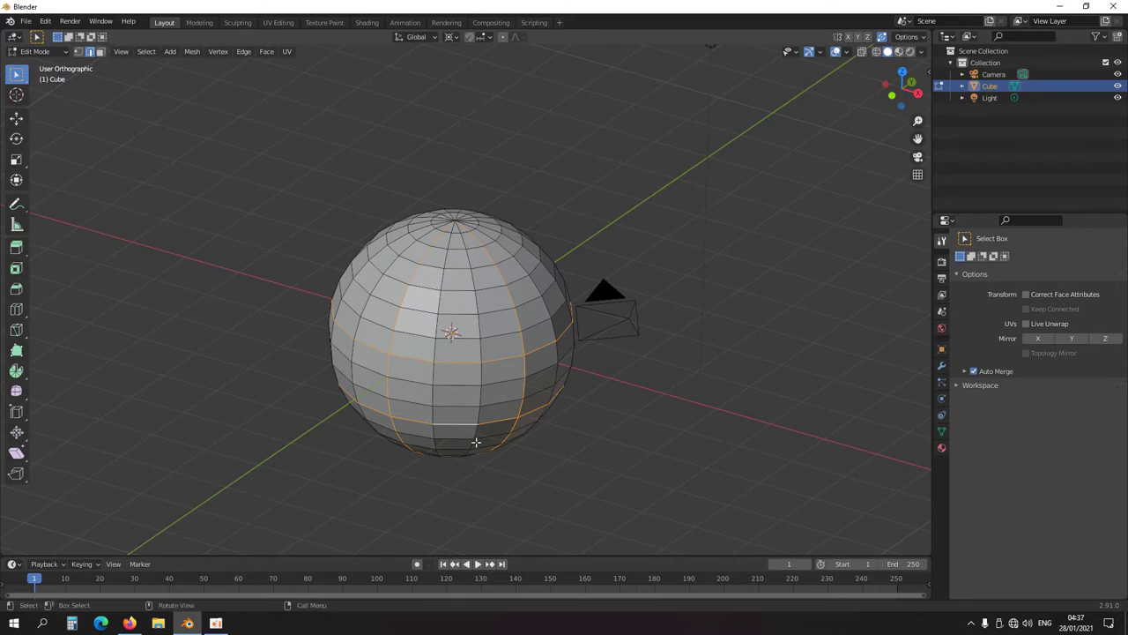
In vertex selection, grow the selection around the sphere's top pole by one step and delete those vertices to open a hole
click(77, 51)
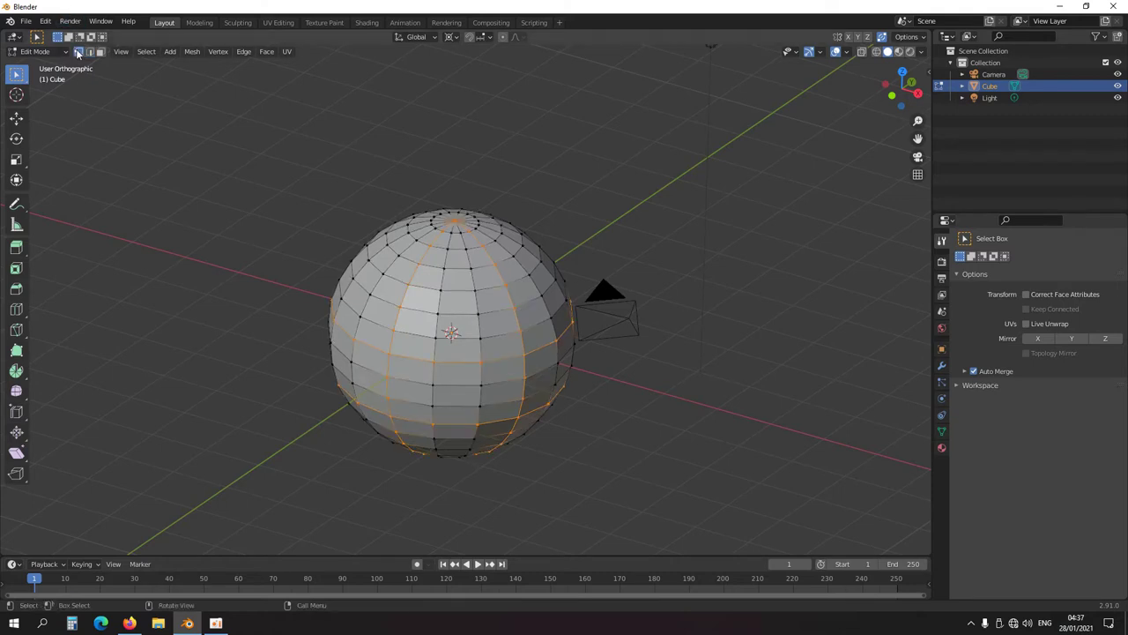
click(454, 222)
key(ctrl+KP_Add)
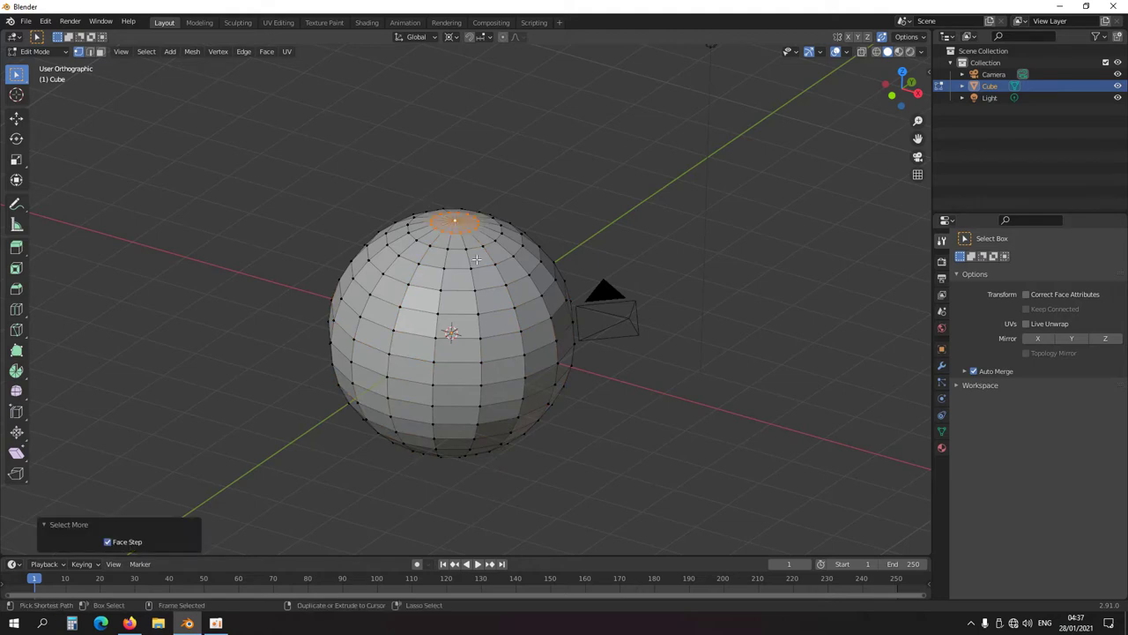
key(x)
click(488, 263)
scroll(455, 263, up, 2)
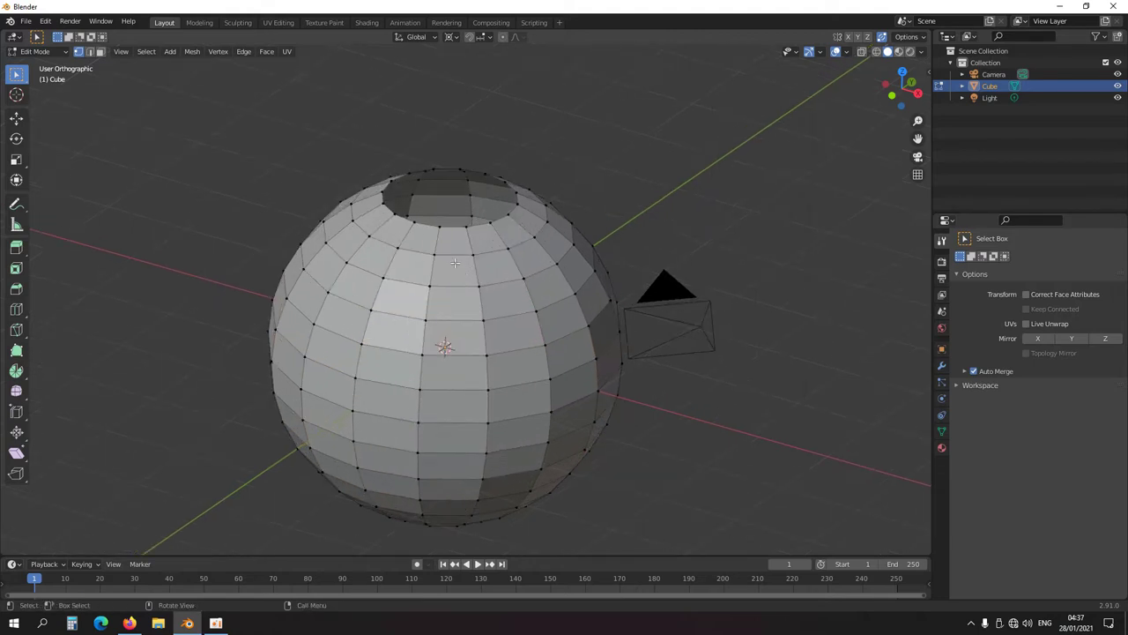
Place the 3D cursor just outside the hole's rim and pull a rim vertex onto it by scaling to 0
shift+right_click(433, 253)
key(s)
key(0)
key(Return)
middle_drag(561, 288, 317, 454)
Pull a rim vertex on another side of the hole outward onto a newly placed 3D cursor by scaling to 0
click(470, 237)
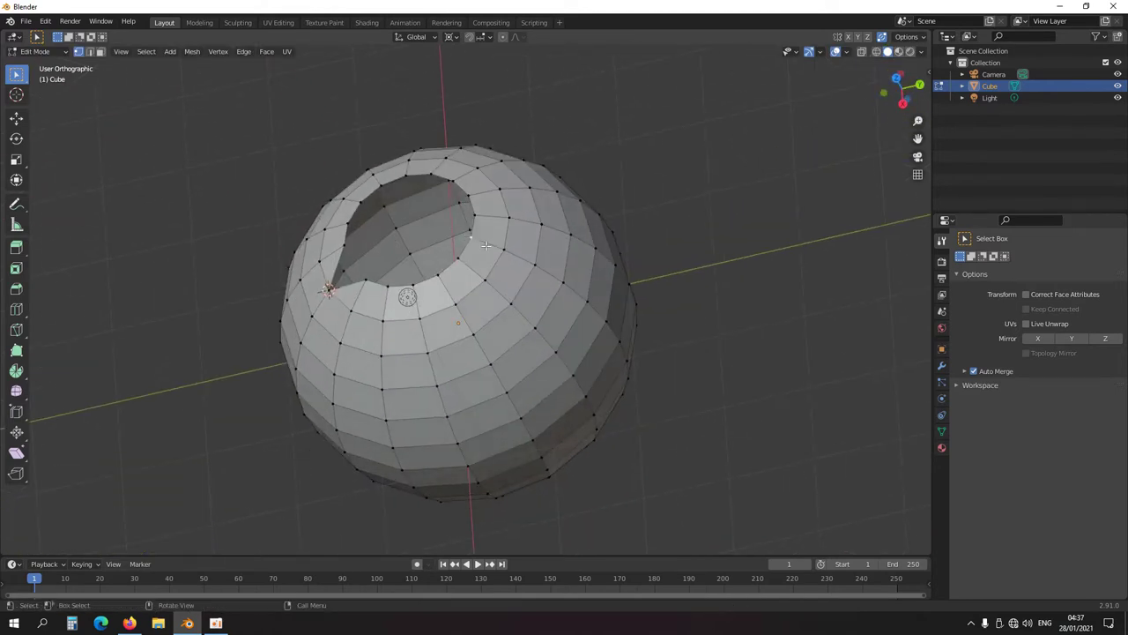
shift+right_click(499, 251)
text(s0)
key(Return)
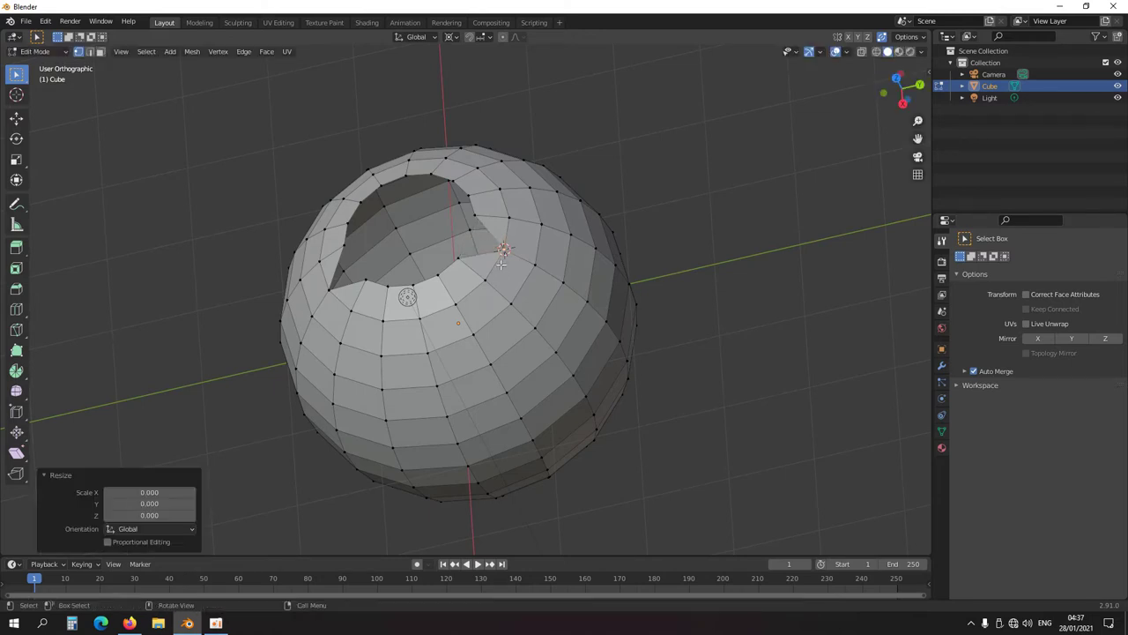
Select the whole boundary loop of vertices around the irregular top hole
middle_drag(409, 340, 398, 265)
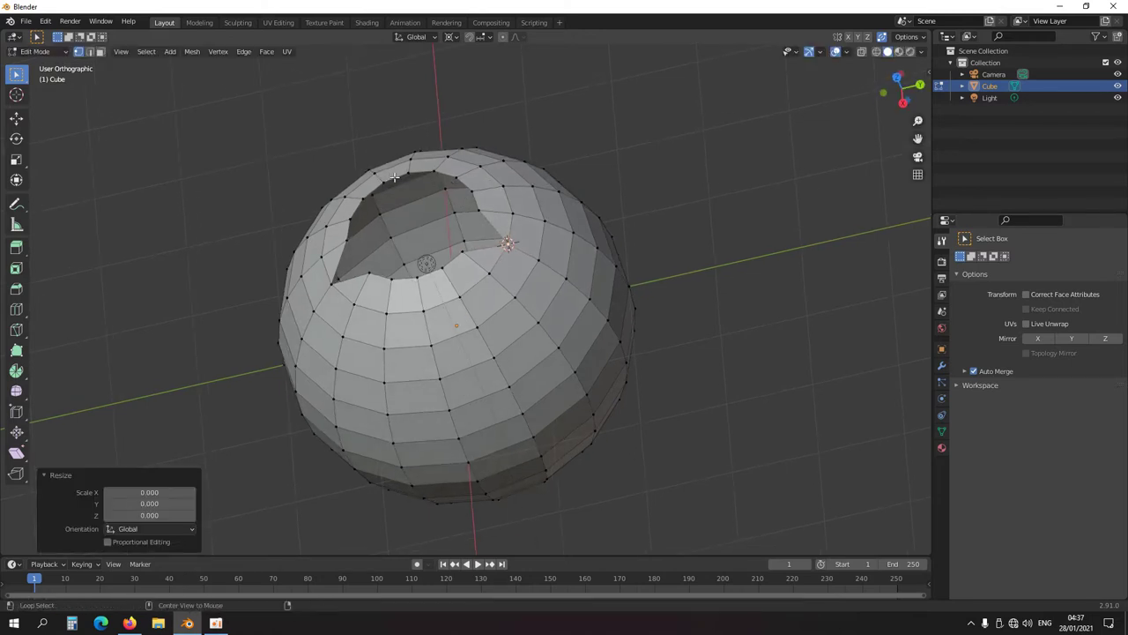
alt+click(394, 177)
middle_drag(394, 177, 502, 193)
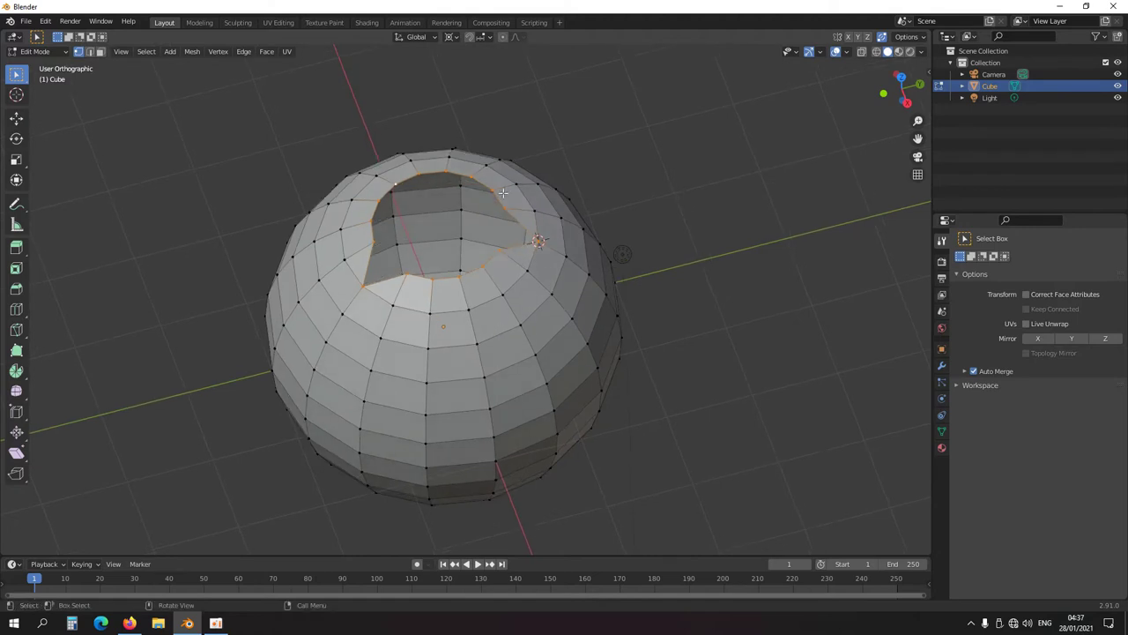
middle_drag(562, 377, 368, 311)
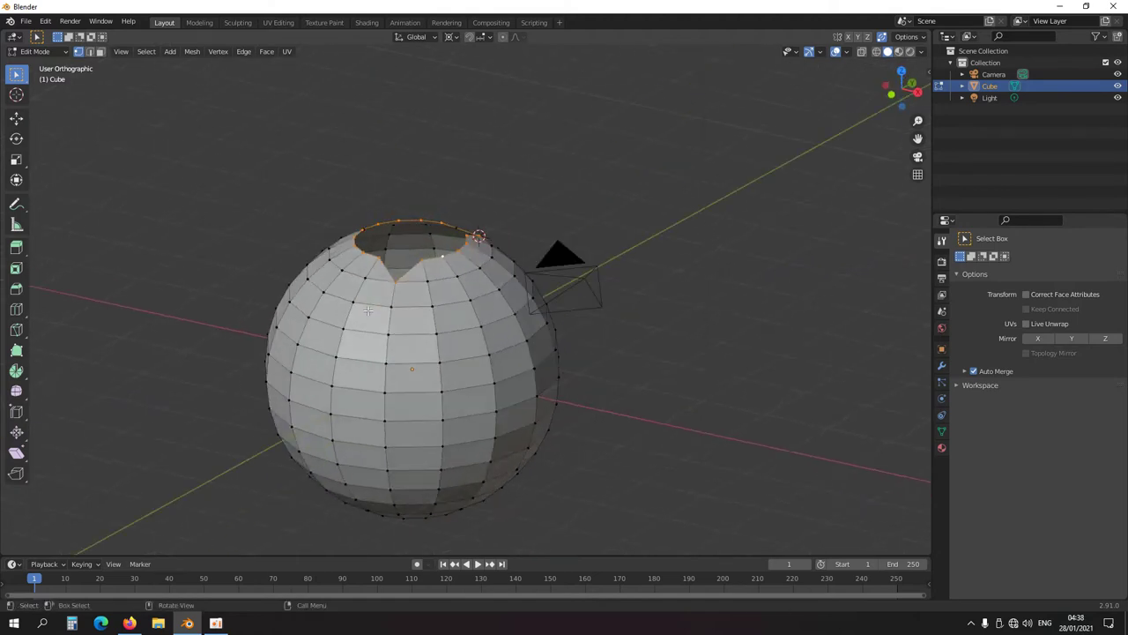
Switch to edge selection and select the ring of vertical edges running around the sphere's middle
click(91, 54)
middle_drag(455, 389, 429, 388)
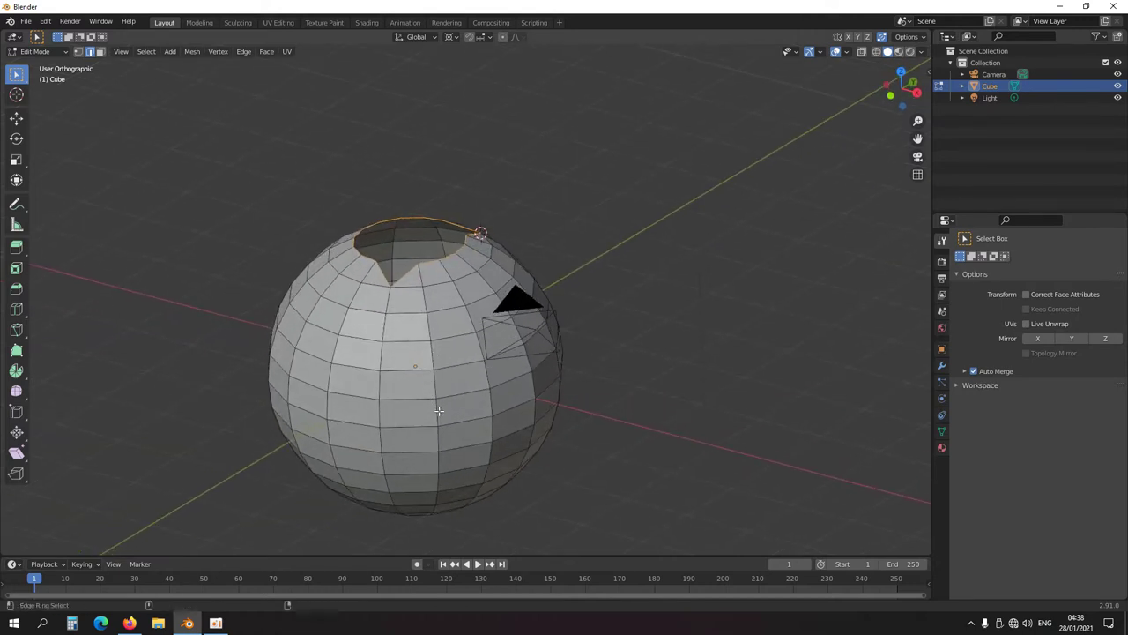
ctrl+alt+click(435, 410)
middle_drag(476, 406, 250, 368)
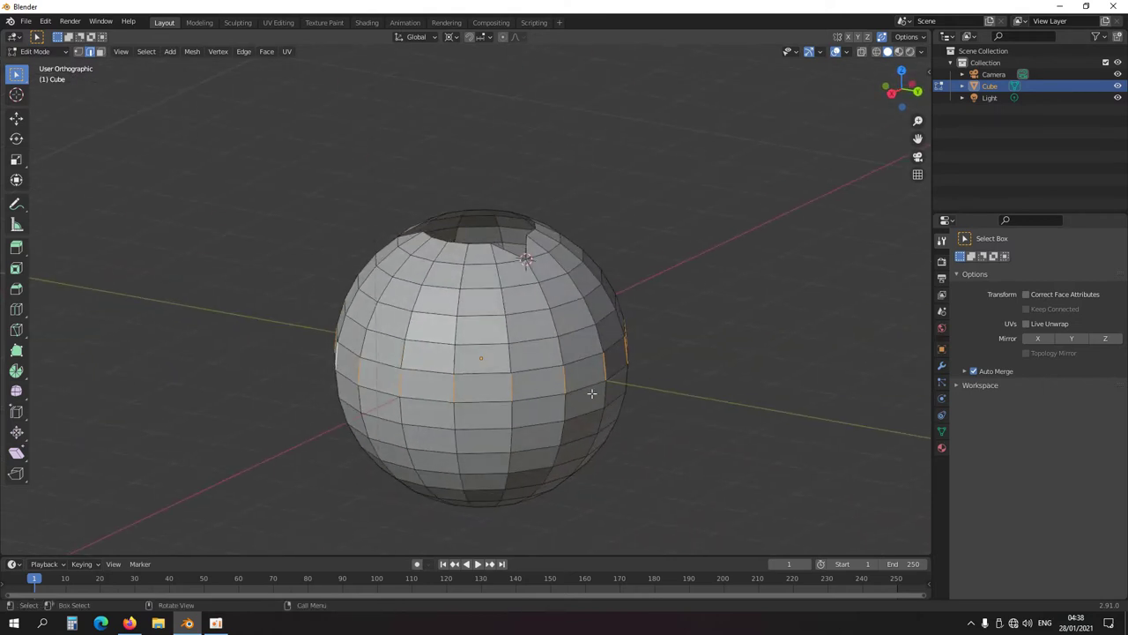
Switch to vertex selection and select a single vertical band of faces on the sphere's side as an edge ring
middle_drag(384, 408, 458, 468)
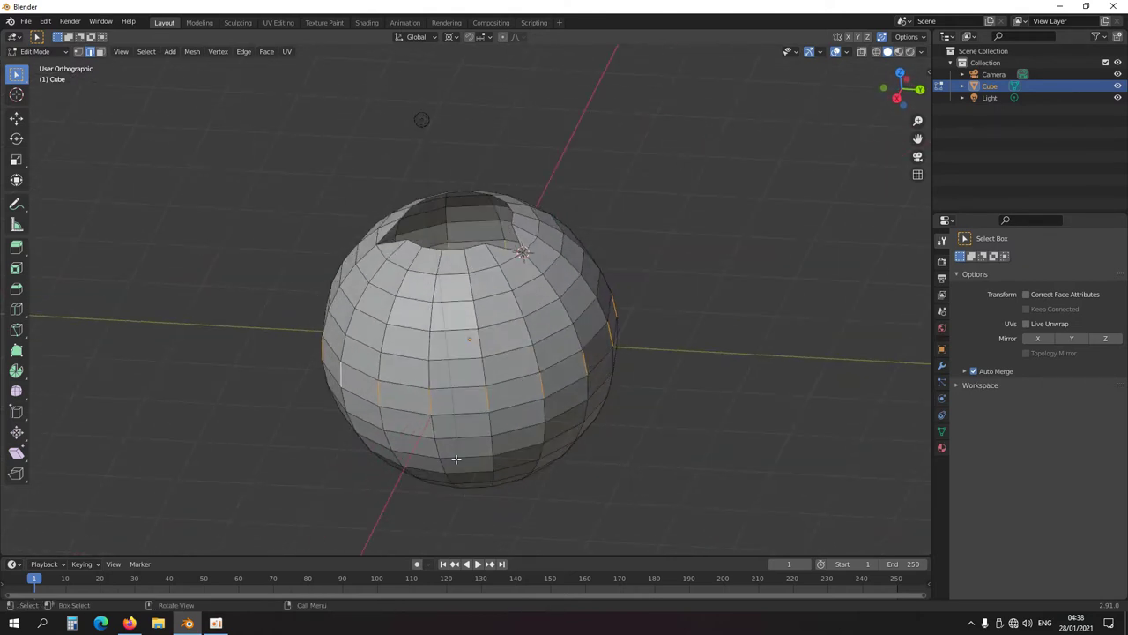
click(78, 52)
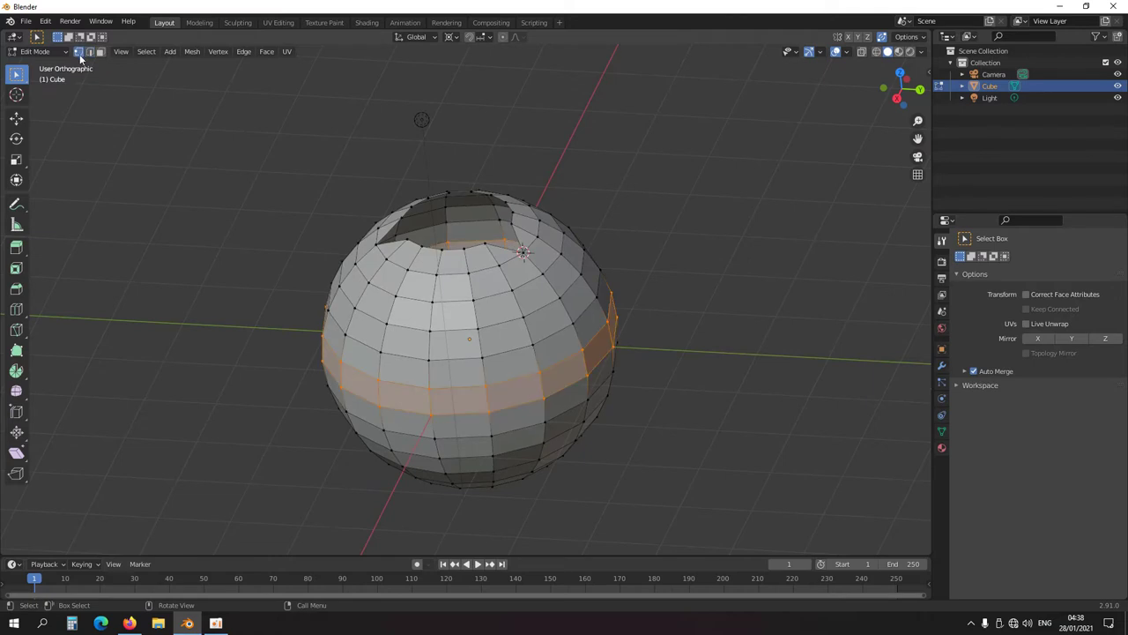
middle_drag(457, 403, 566, 350)
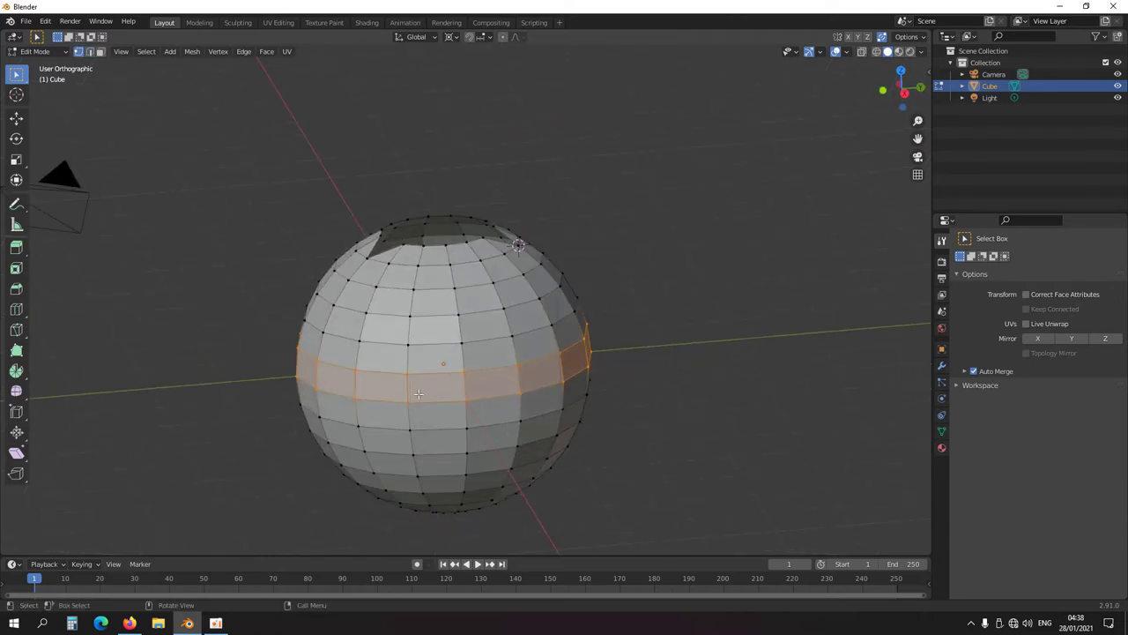
ctrl+alt+click(454, 330)
ctrl+alt+click(433, 403)
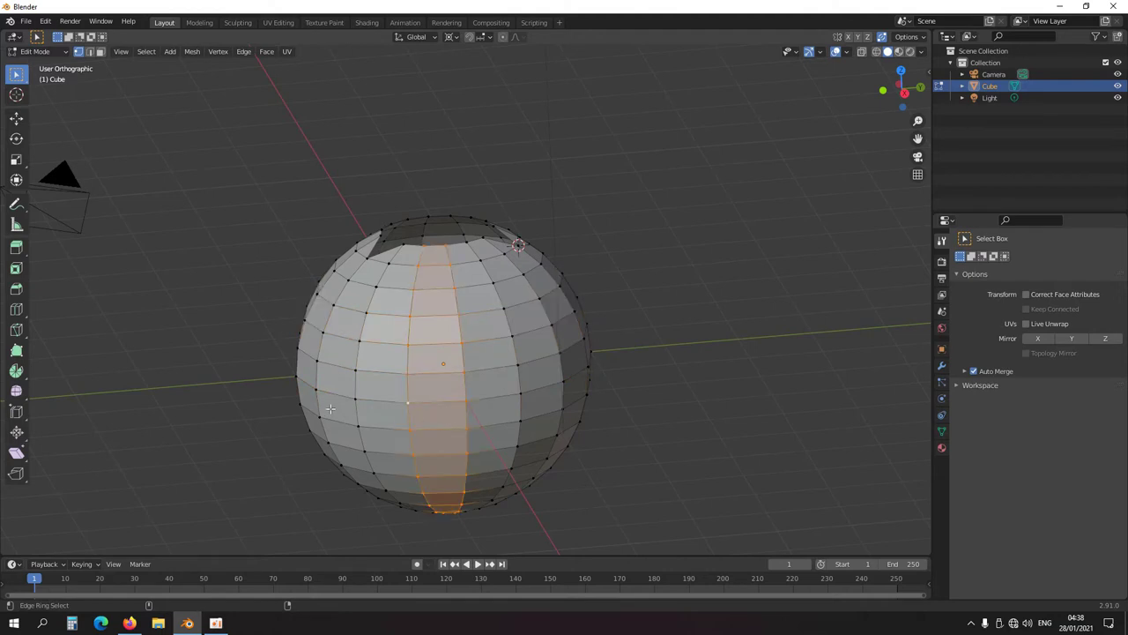
ctrl+alt+click(341, 378)
ctrl+alt+click(488, 344)
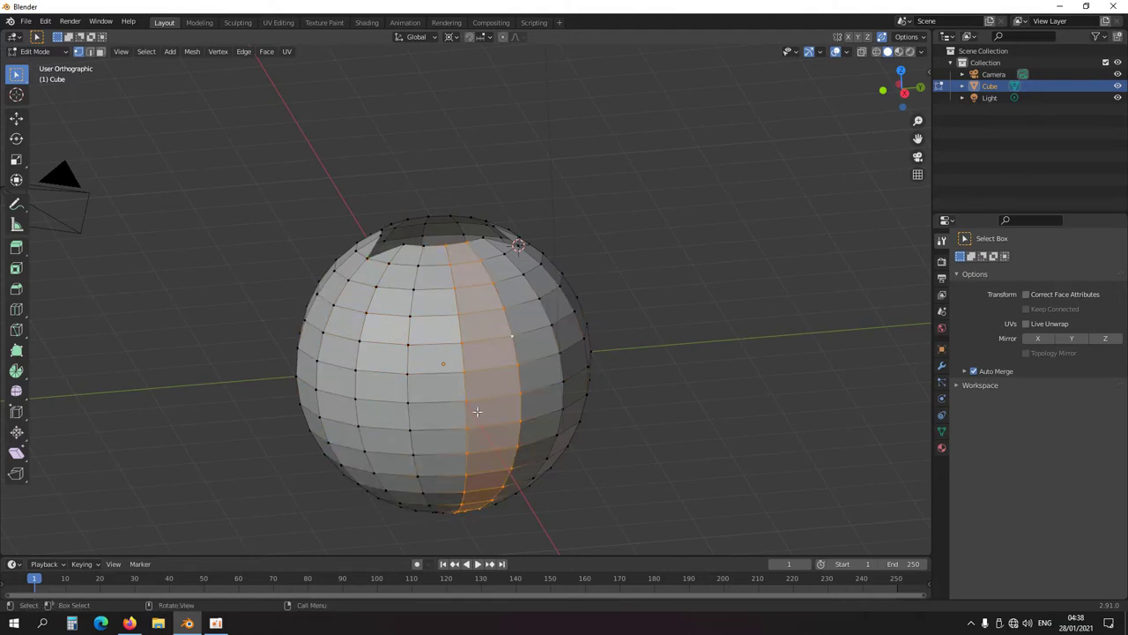
Add the adjoining vertical bands to the edge ring selection, and replace it with the horizontal band around the sphere's middle
ctrl+alt+shift+click(376, 371)
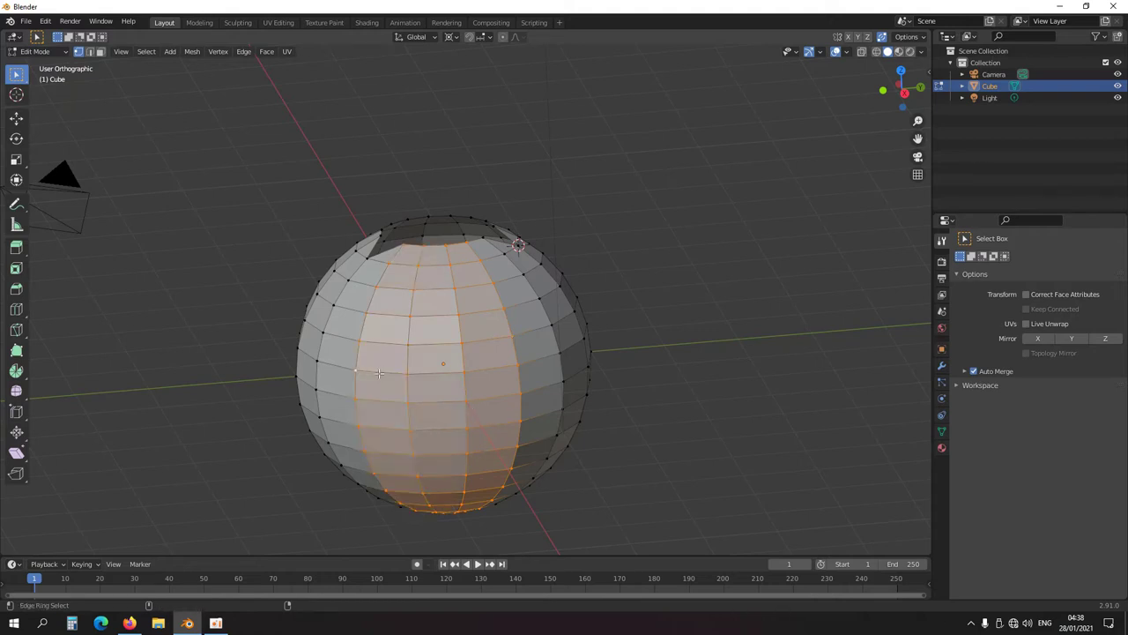
ctrl+alt+shift+click(311, 357)
middle_drag(616, 407, 557, 349)
scroll(557, 349, up, 2)
scroll(480, 372, down, 3)
middle_drag(442, 423, 692, 357)
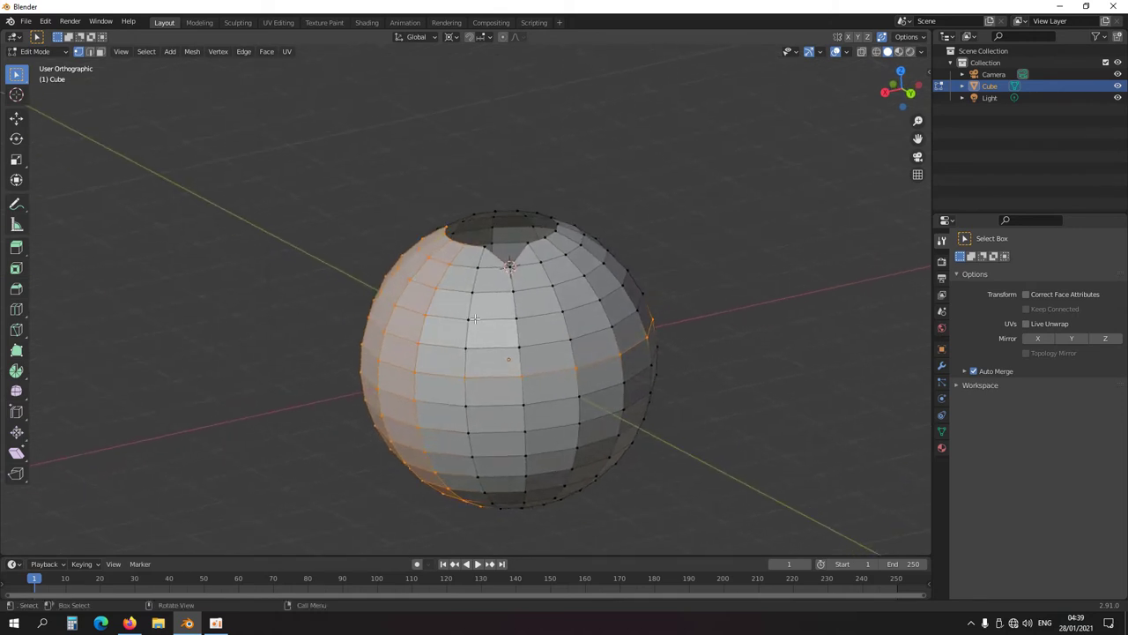
key(ctrl+z)
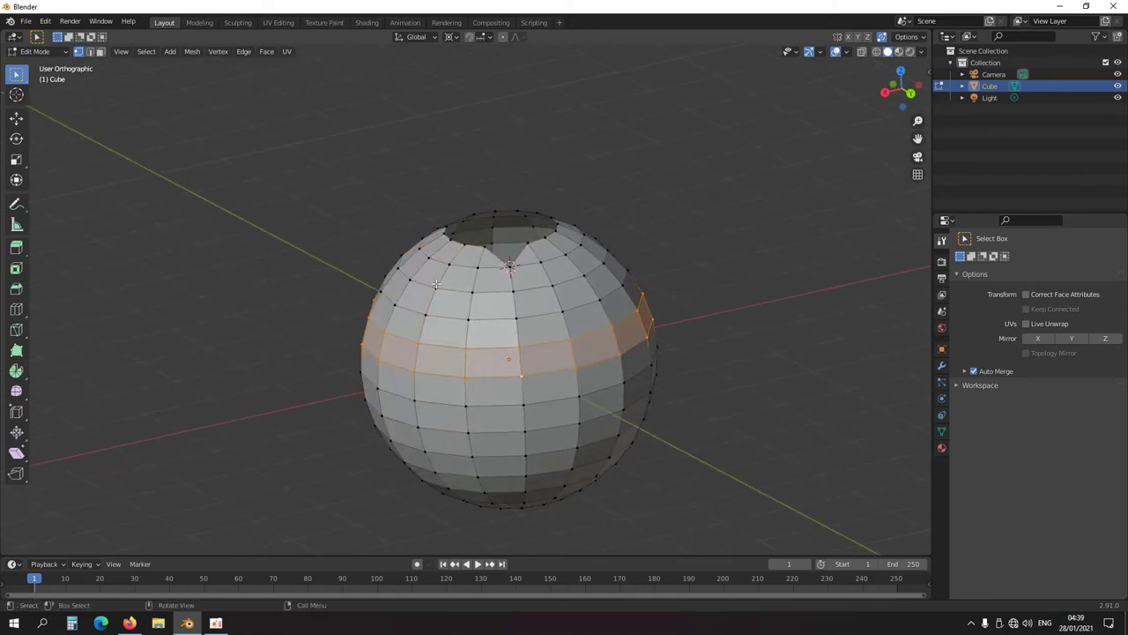
Select a vertex on the sphere's upper side and pick the shortest path to a vertex lower down
key(ctrl+z)
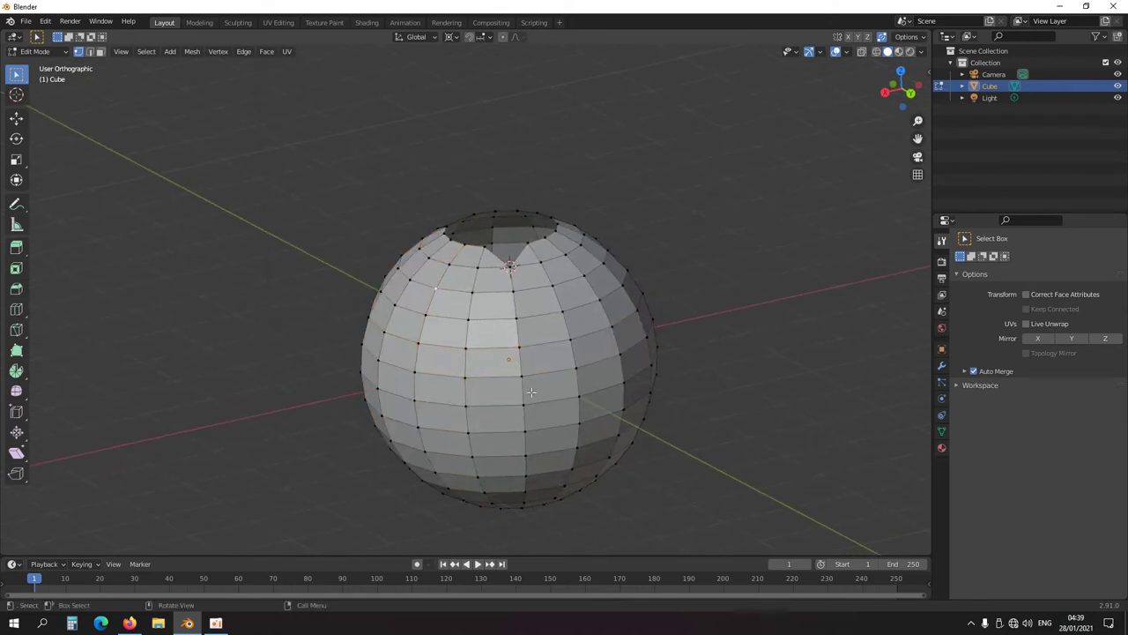
ctrl+click(582, 398)
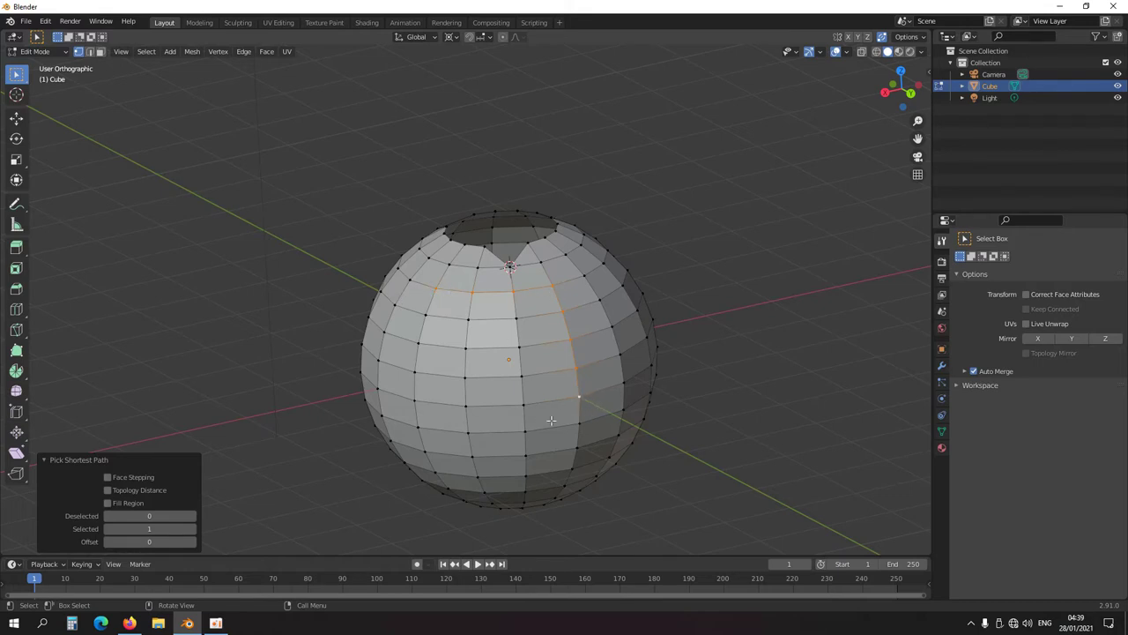
ctrl+click(424, 344)
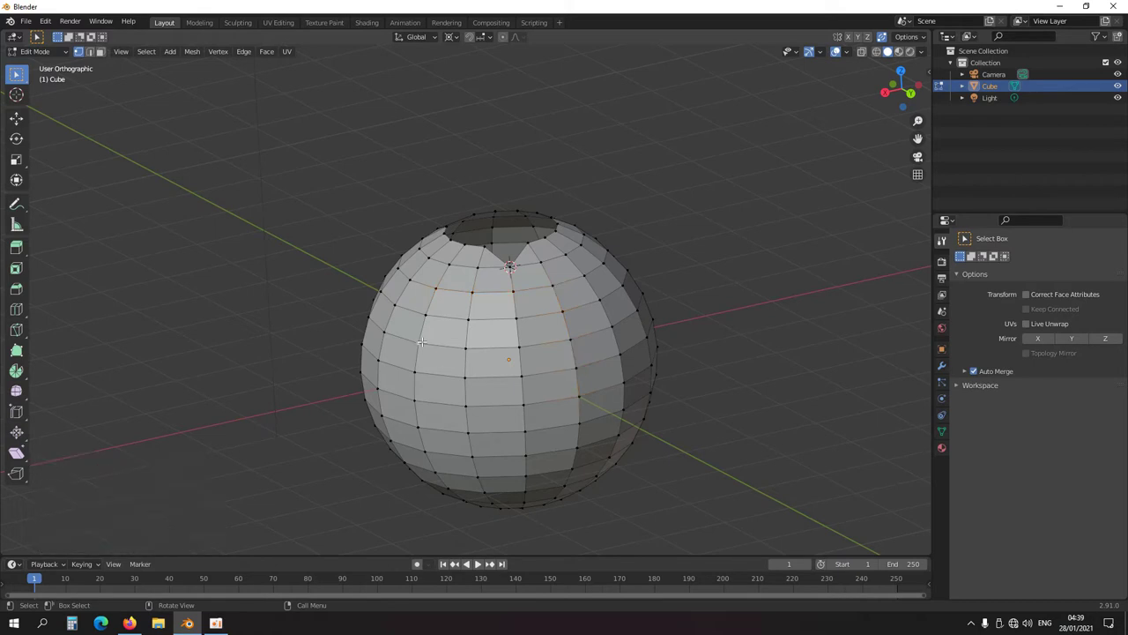
ctrl+click(524, 431)
Trace the hole's rim from a back vertex with successive shortest-path picks and continue the path down the sphere's side
middle_drag(572, 300, 537, 486)
scroll(519, 371, up, 3)
click(495, 266)
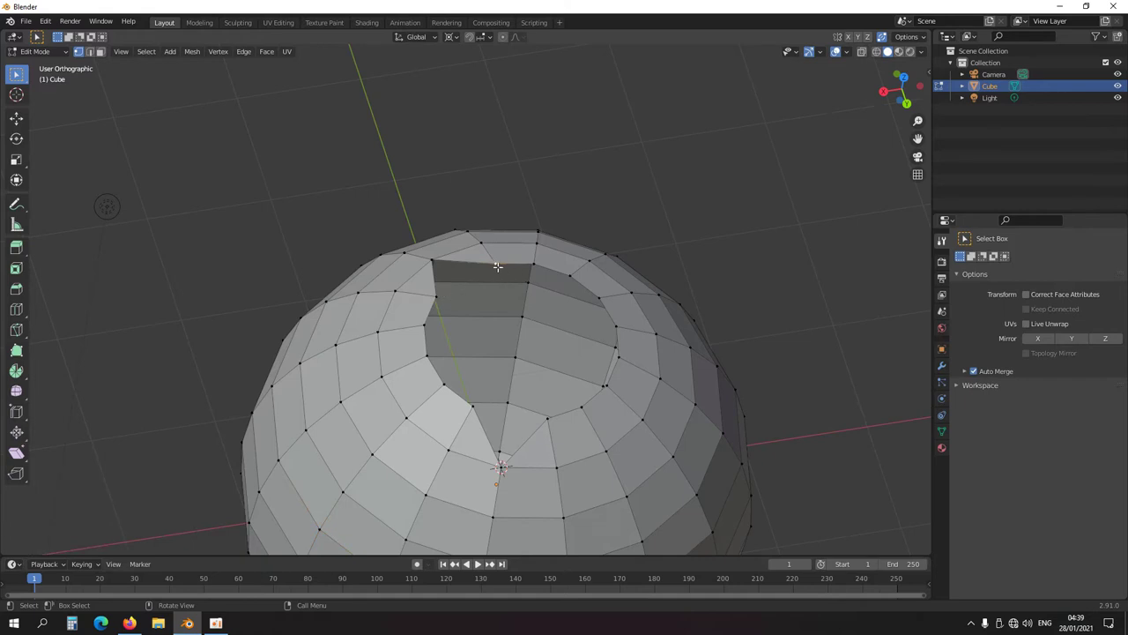
ctrl+click(435, 296)
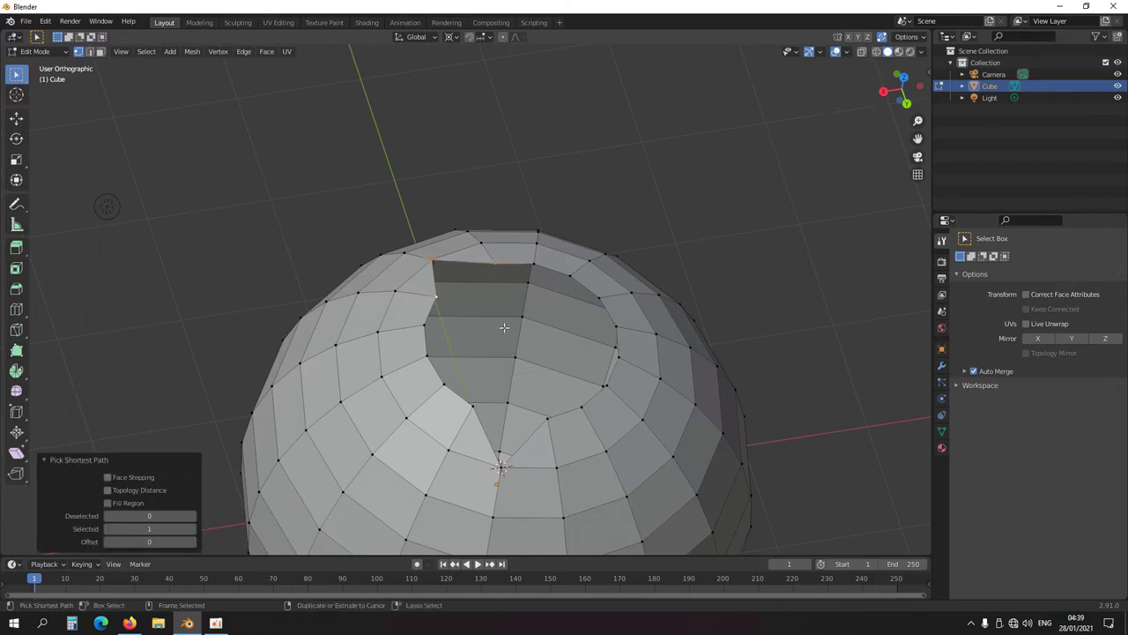
middle_drag(506, 320, 491, 299)
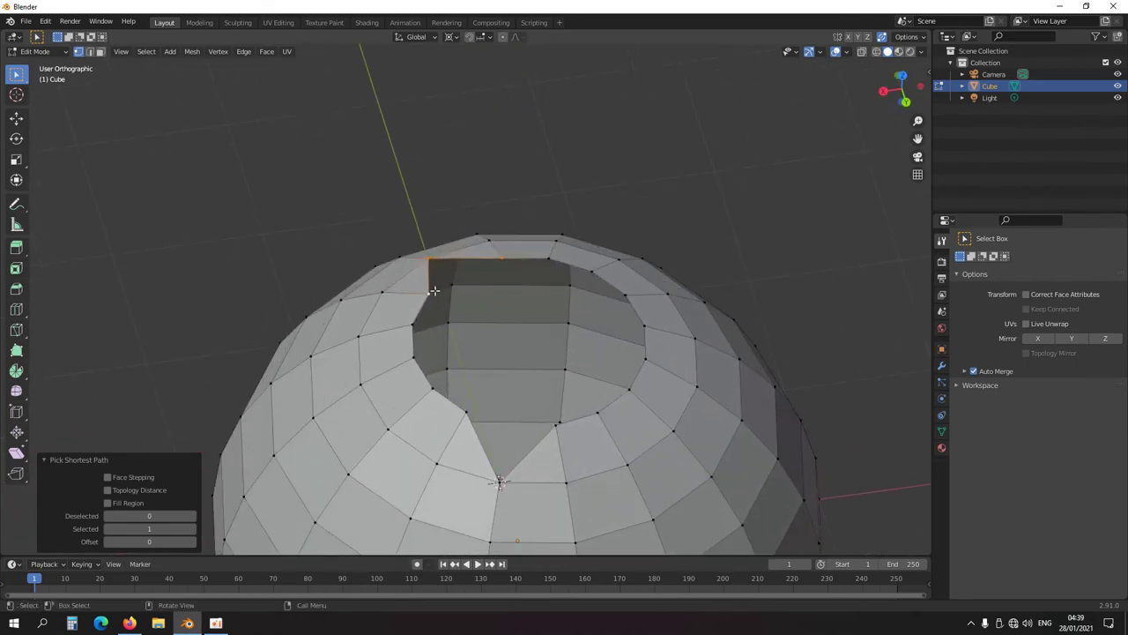
scroll(462, 313, down, 1)
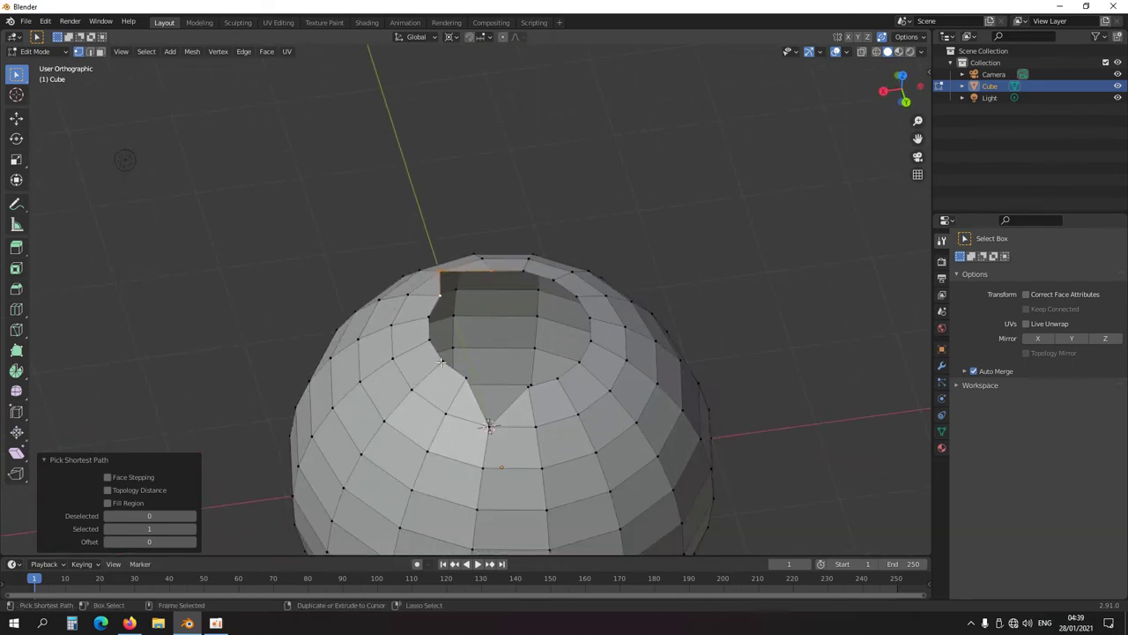
middle_drag(448, 363, 450, 400)
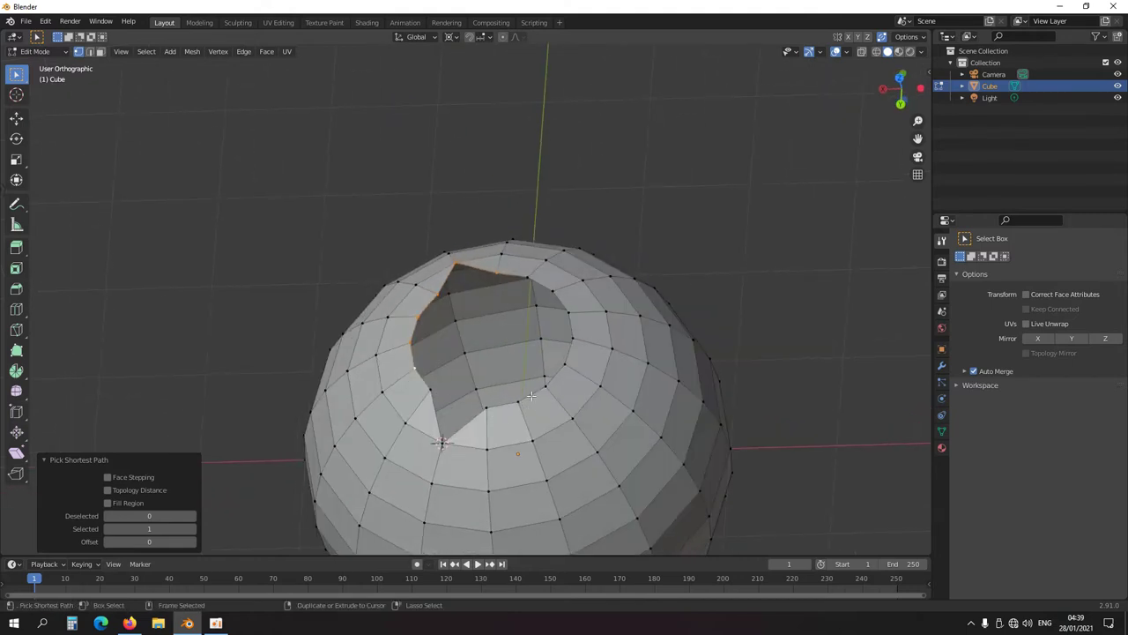
middle_drag(584, 407, 635, 352)
scroll(635, 353, down, 4)
shift+middle_drag(558, 426, 553, 358)
middle_drag(471, 441, 452, 365)
scroll(452, 365, up, 2)
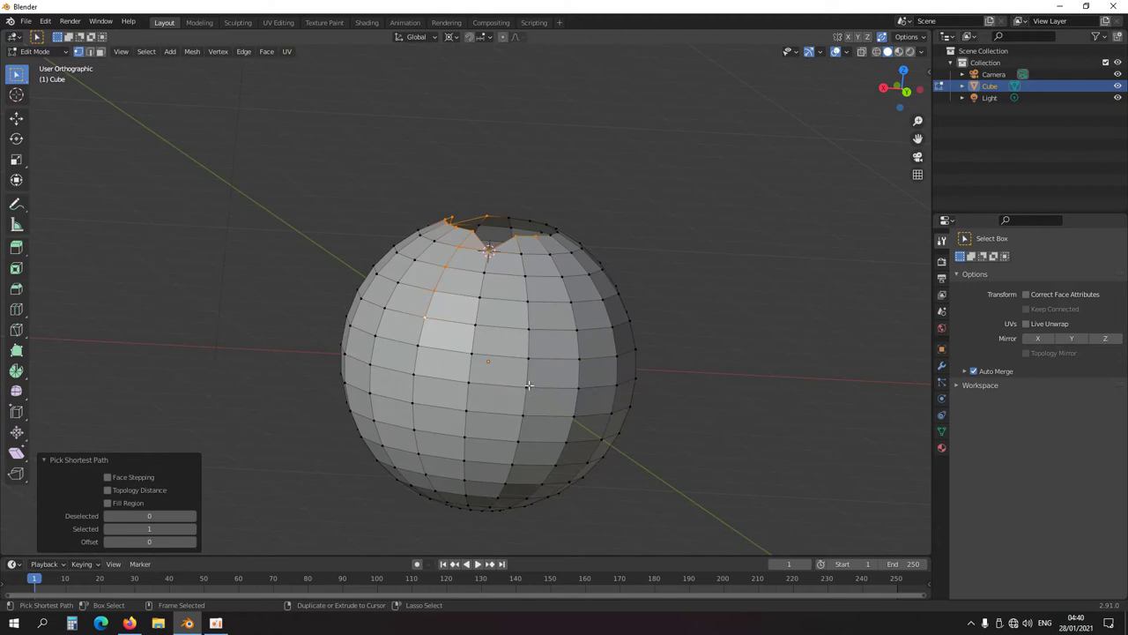
Select a block of faces two wide and three high on the sphere's side using Pick Shortest Path with Fill Region
click(473, 320)
scroll(485, 313, down, 3)
middle_drag(503, 298, 503, 329)
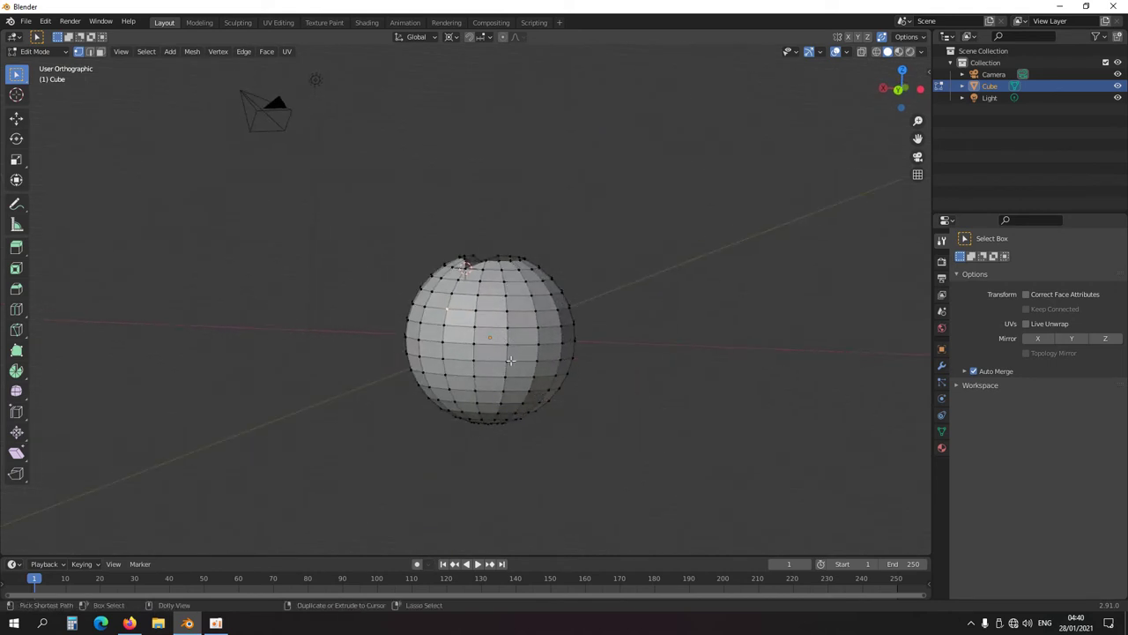
ctrl+shift+click(504, 360)
scroll(522, 387, up, 4)
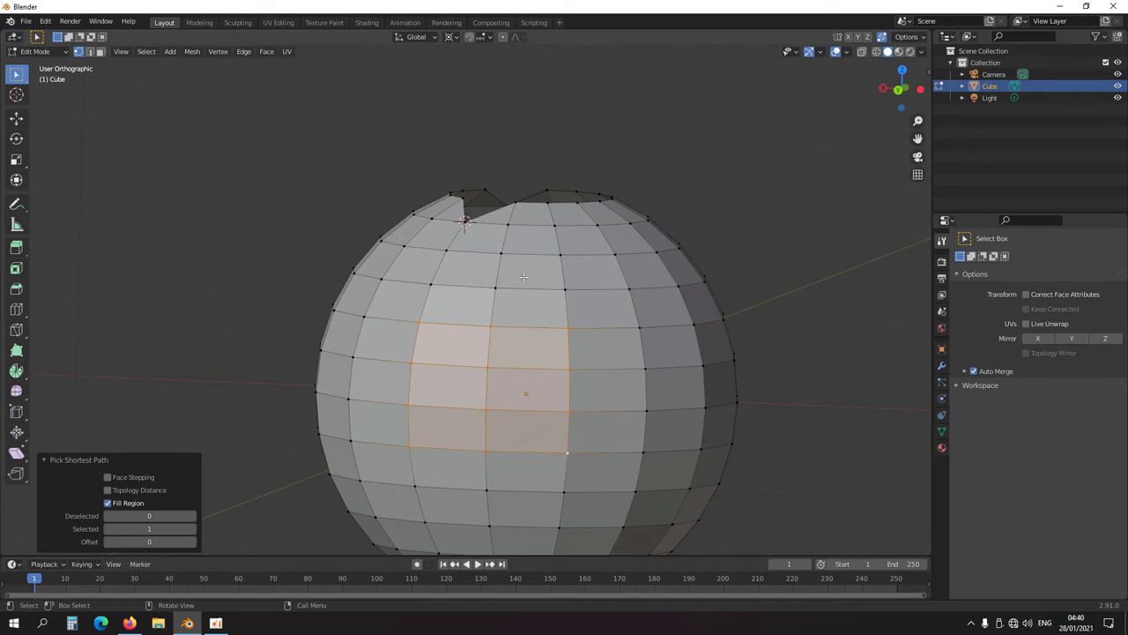
scroll(523, 277, down, 4)
middle_drag(524, 276, 516, 379)
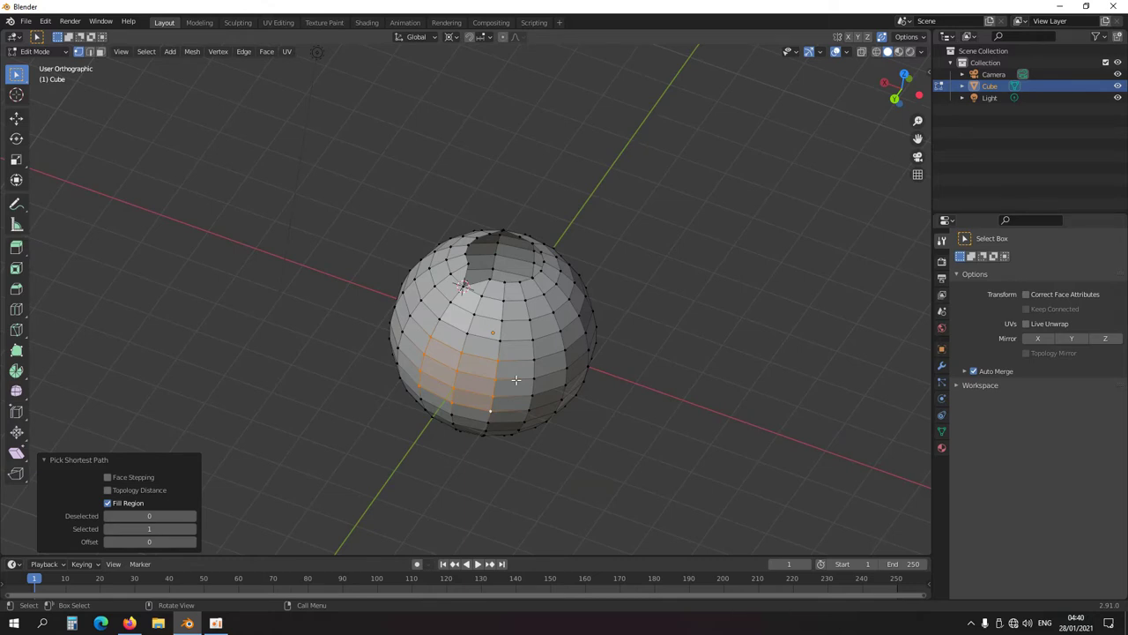
middle_drag(432, 292, 385, 310)
scroll(385, 309, up, 3)
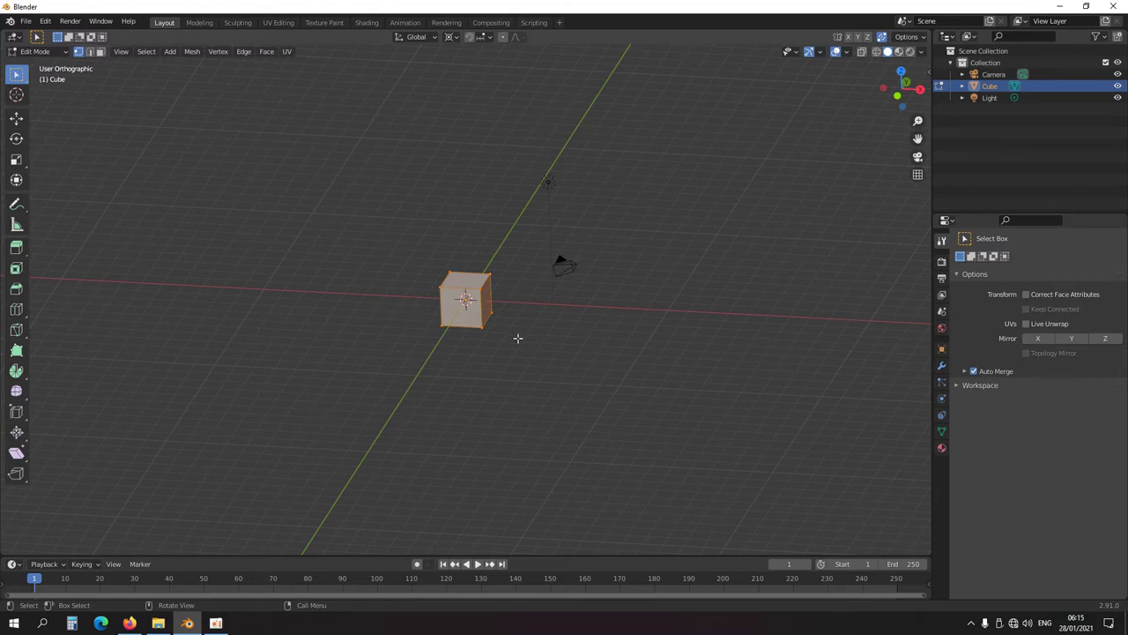
Select the cube's upper back-right corner vertex and snap the 3D cursor to it
scroll(480, 350, up, 4)
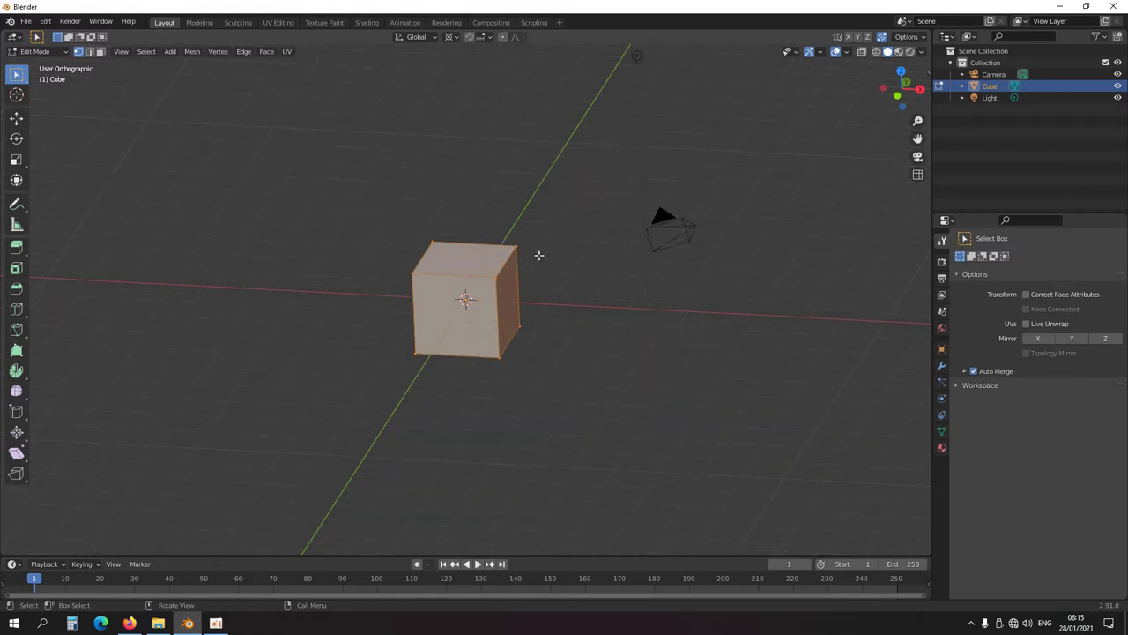
click(515, 244)
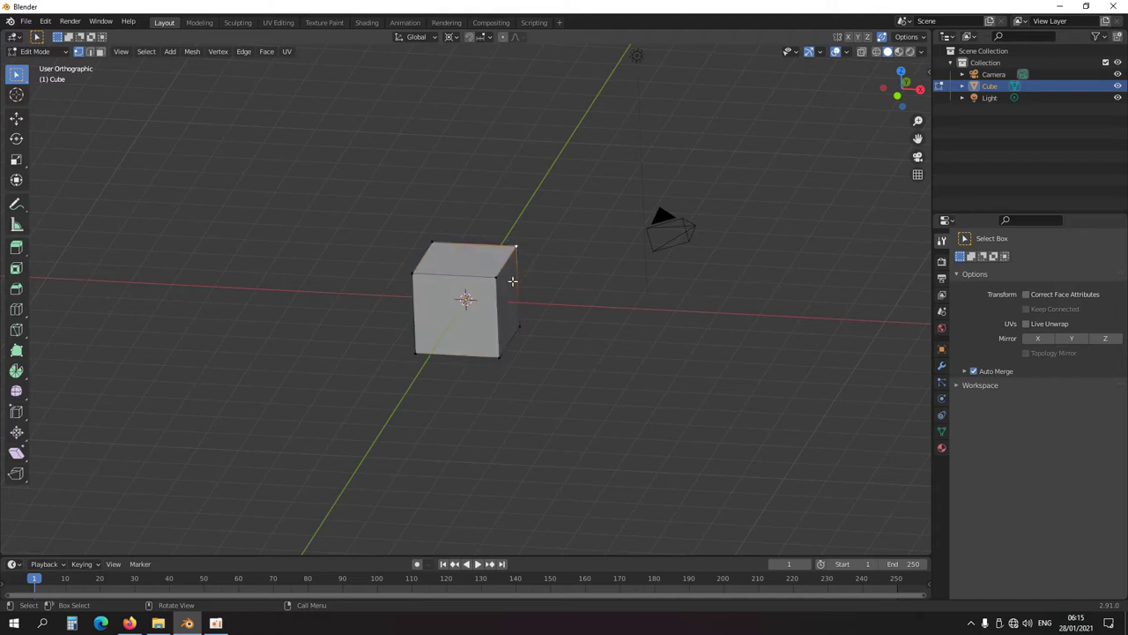
key(shift+s)
key(2)
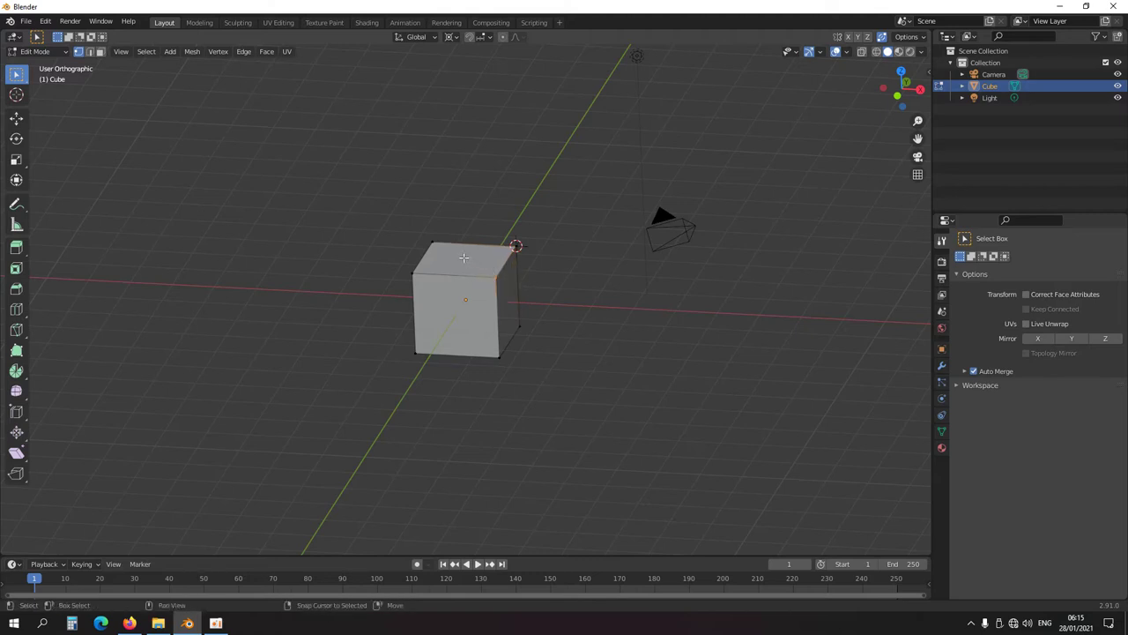
Snap the 3D cursor to the centre of the cube's top face and collapse the face's vertices onto it by scaling to 0
shift+click(433, 244)
key(shift+s)
key(s)
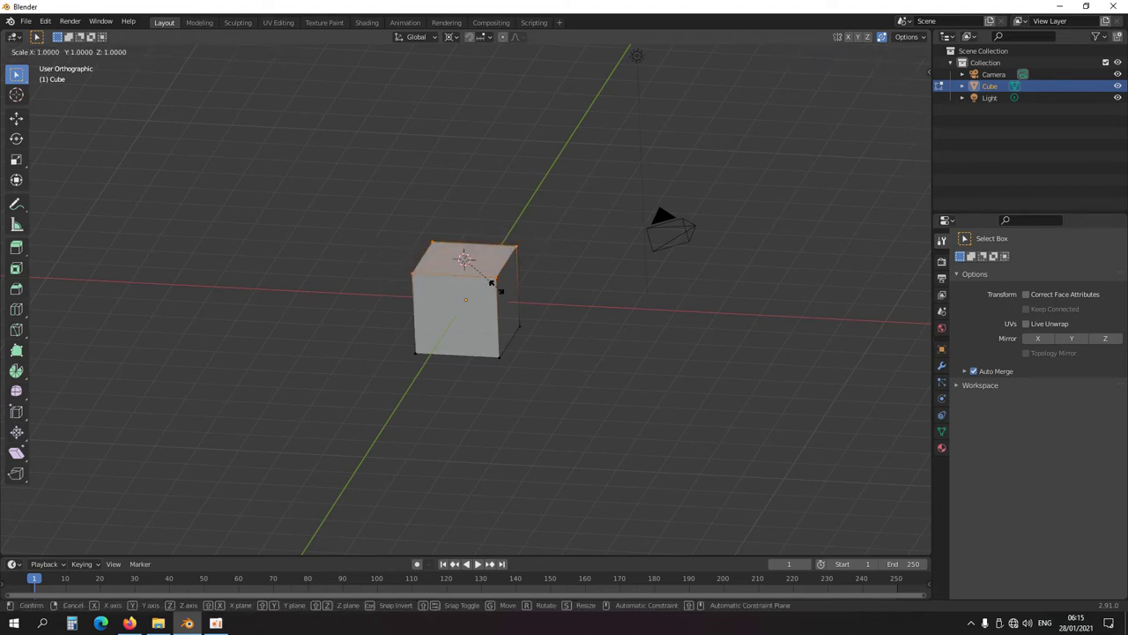
key(0)
key(Return)
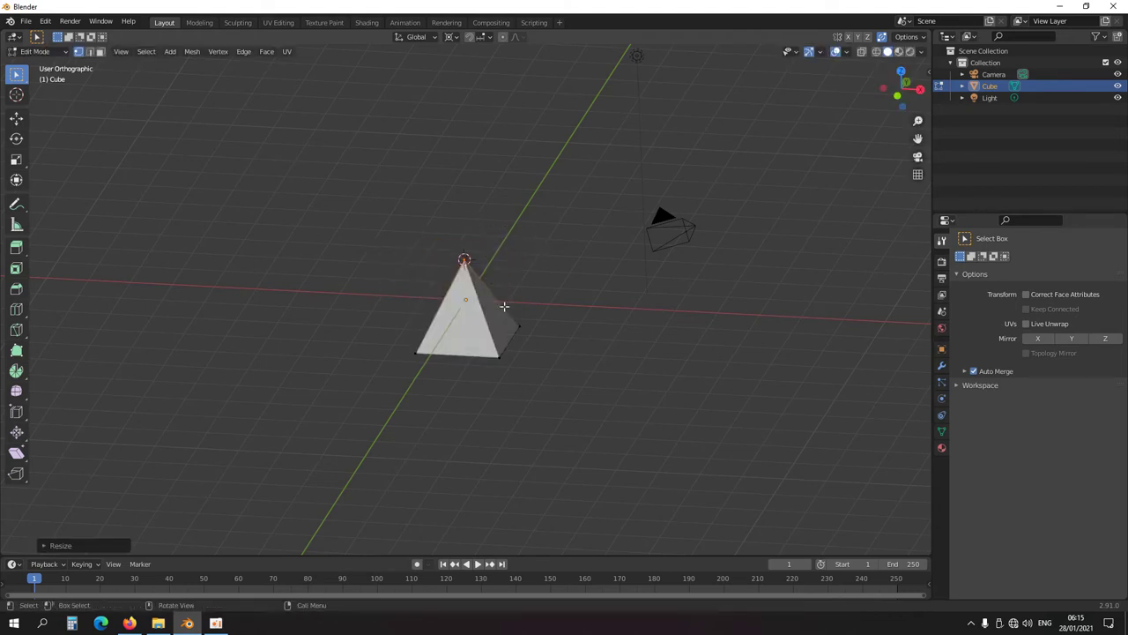
Undo the scaling that collapsed the cube's top face
scroll(501, 292, up, 4)
middle_drag(501, 292, 479, 341)
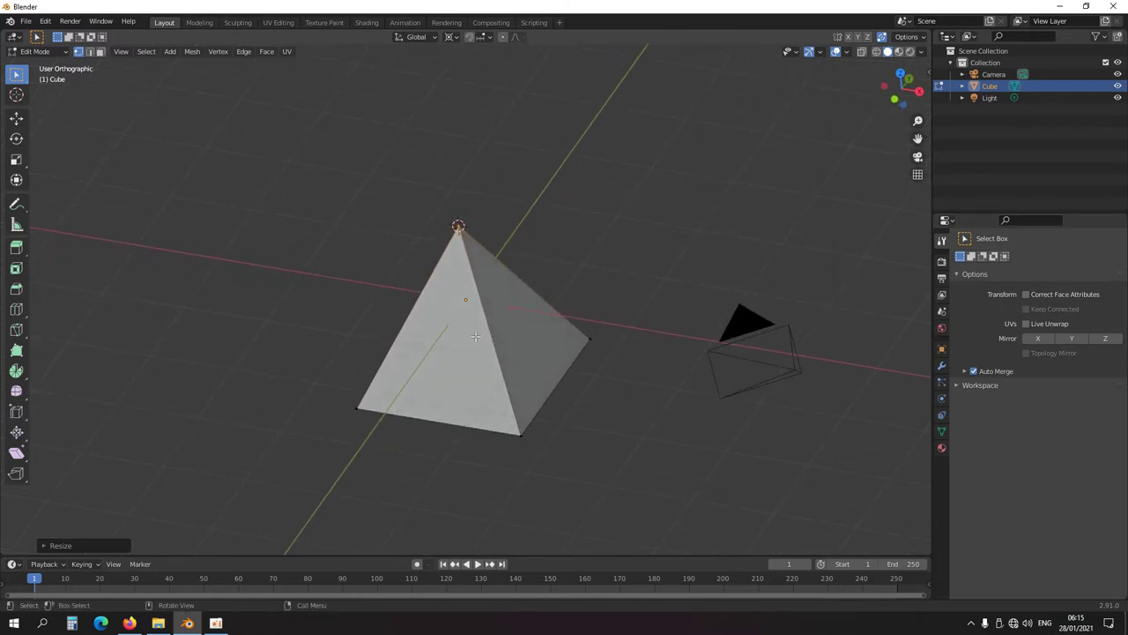
scroll(455, 323, down, 3)
key(ctrl+z)
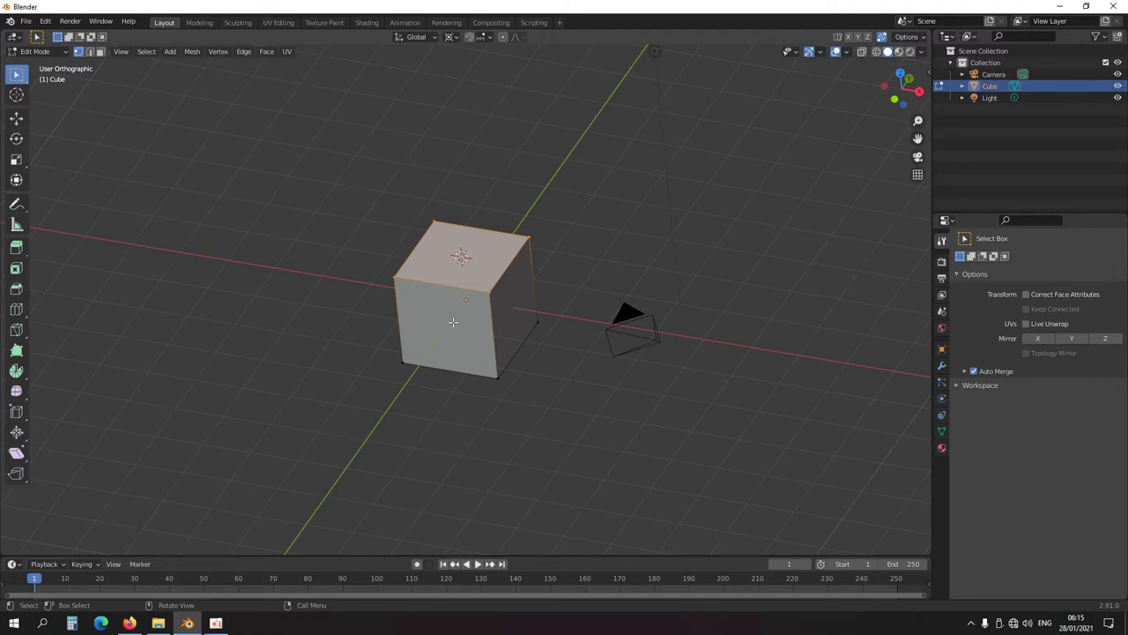
Select the cube's four top vertices one at a time, starting at the front-left corner and ending at the back-left
click(191, 52)
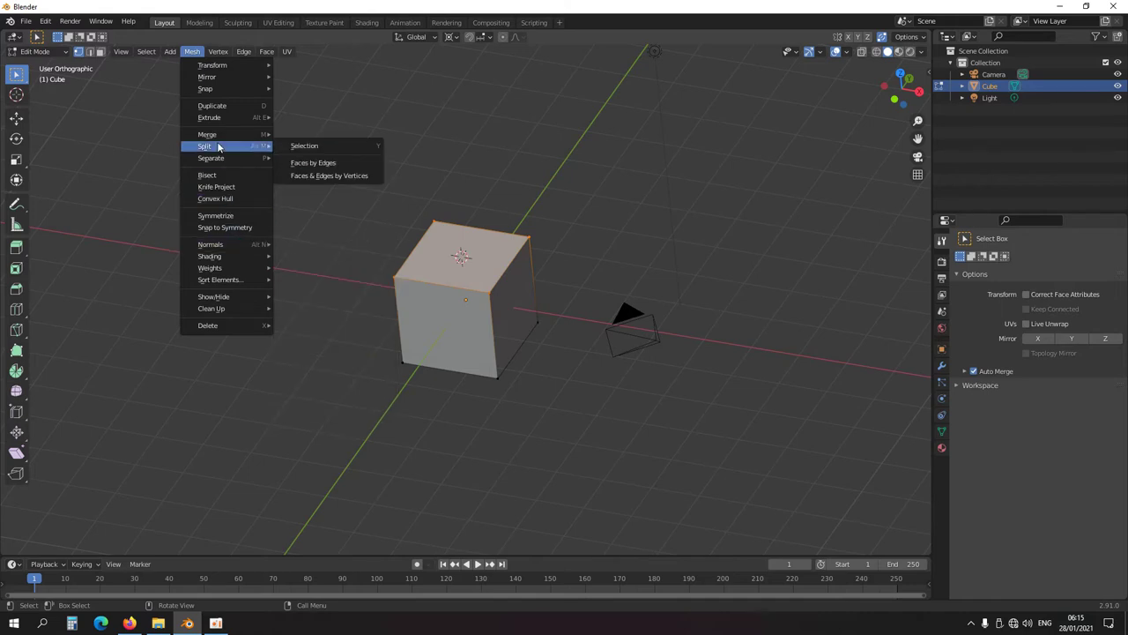
mouse_move(216, 135)
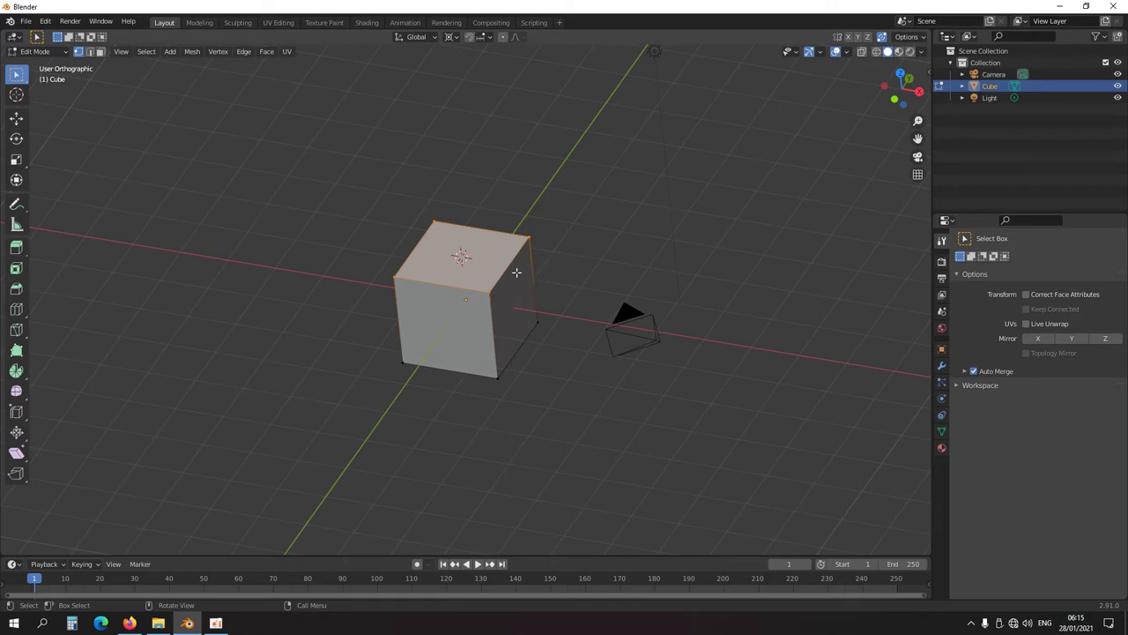
click(417, 275)
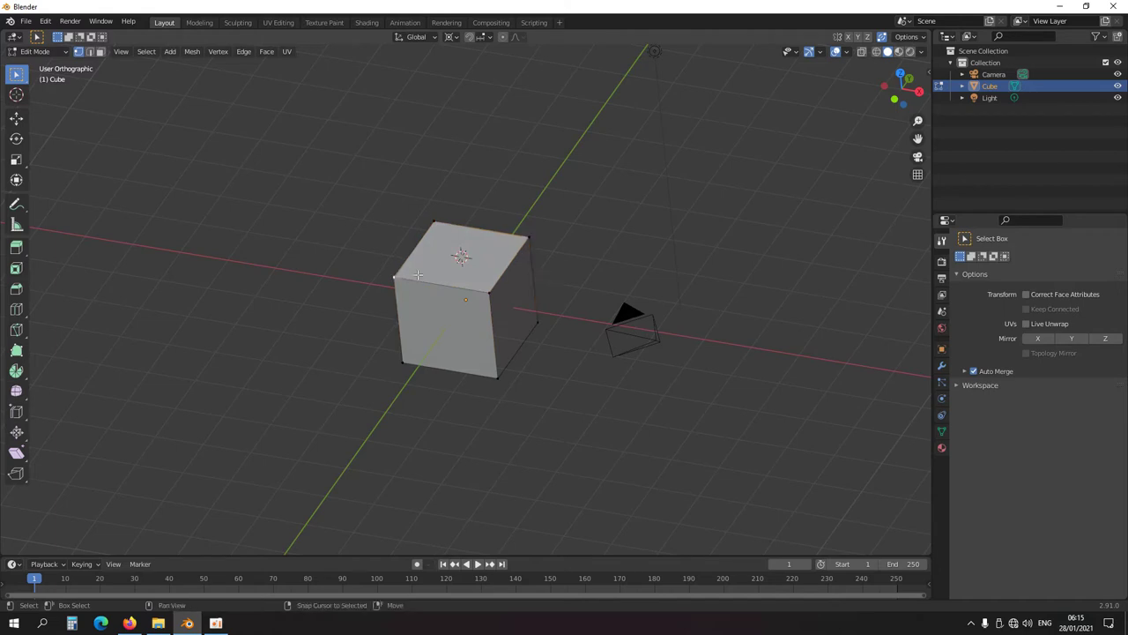
shift+click(530, 235)
shift+click(423, 215)
Assign the shortcut Shift Alt Right Mouse to the Merge At Cursor command
click(193, 52)
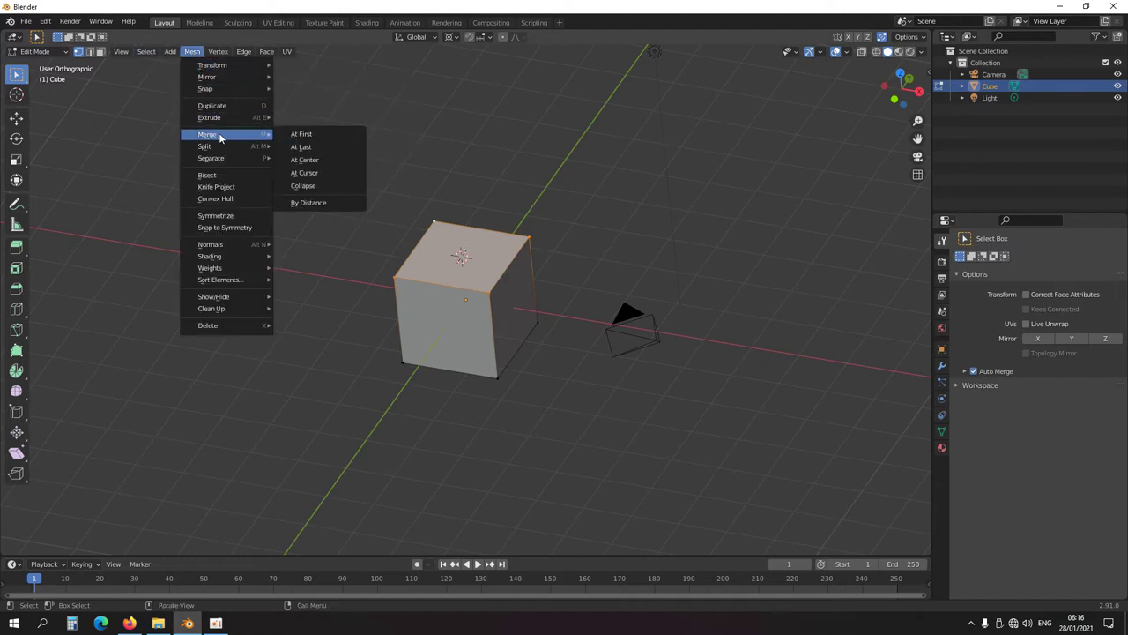
right_click(319, 172)
click(311, 189)
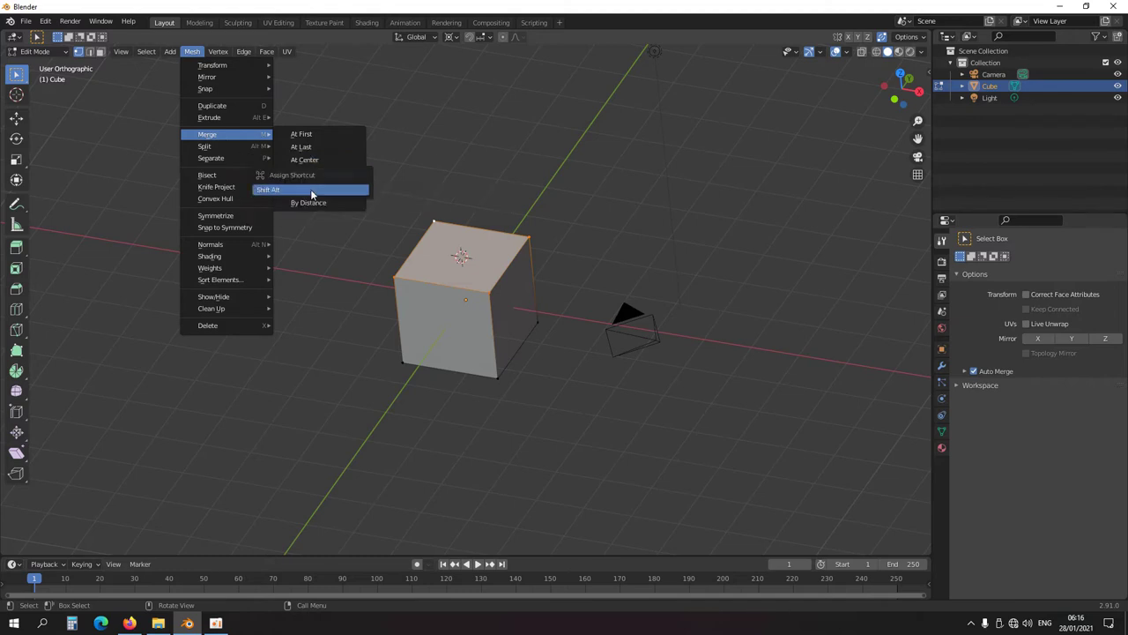
alt+shift+right_click(311, 188)
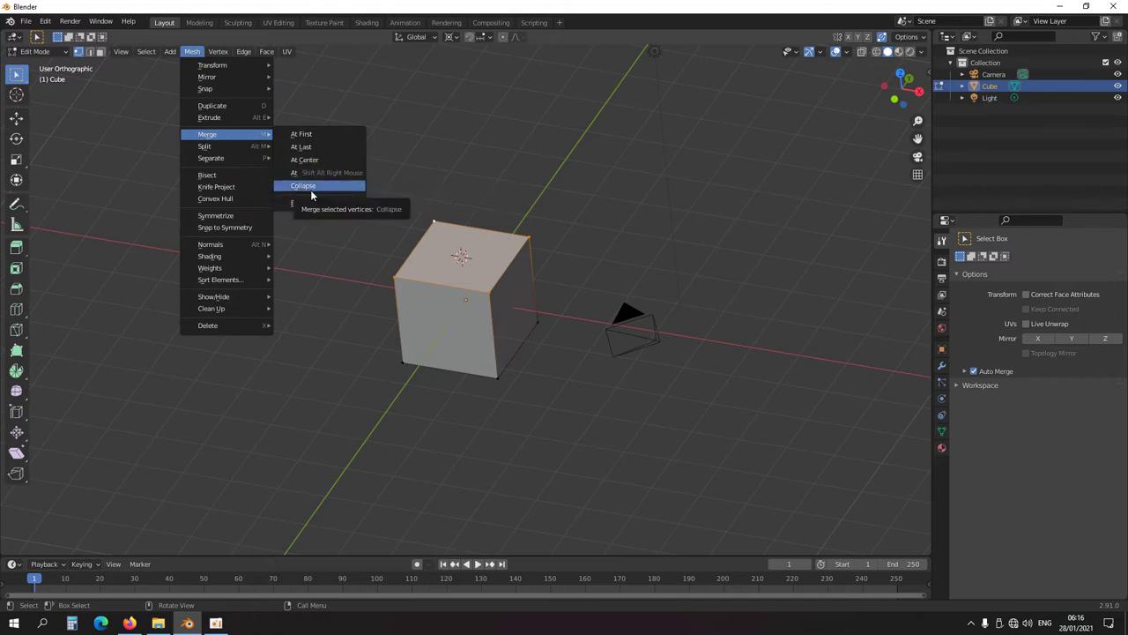
Merge the cube's four top vertices at the 3D cursor snapped to their centre, and undo the merge
shift+right_click(529, 238)
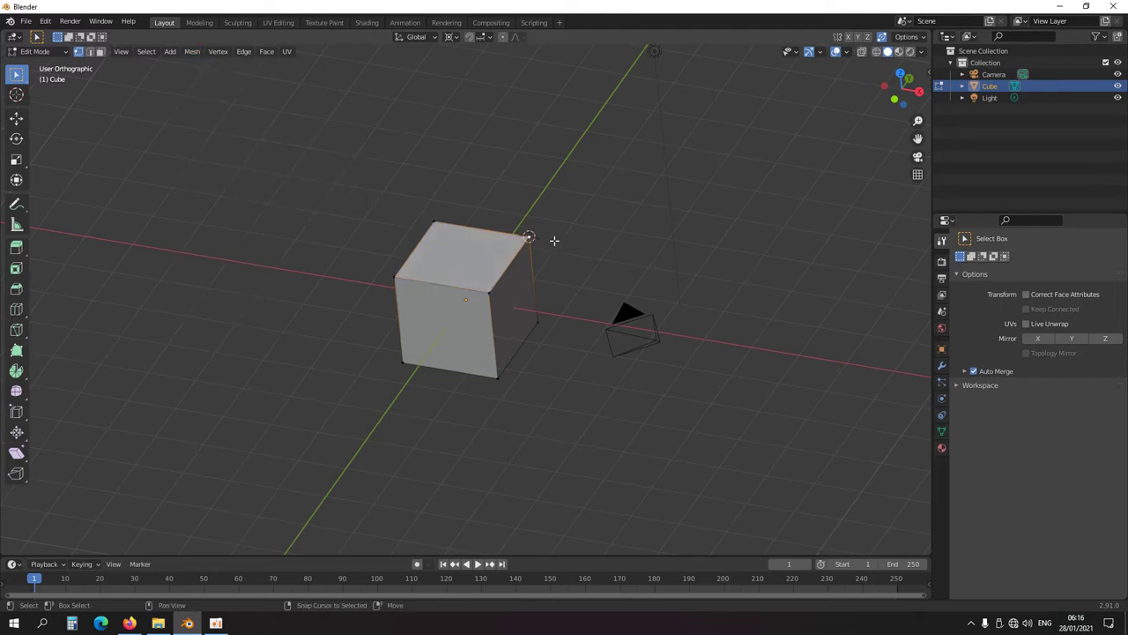
shift+right_click(443, 269)
shift+click(487, 293)
shift+click(434, 221)
alt+right_click(473, 219)
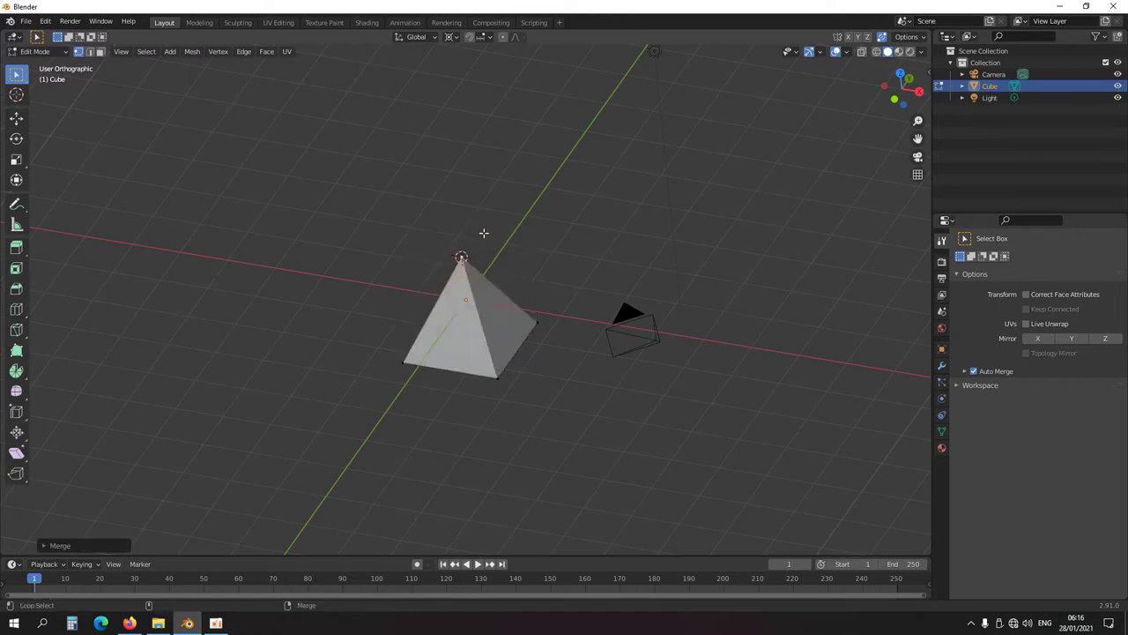
key(ctrl+z)
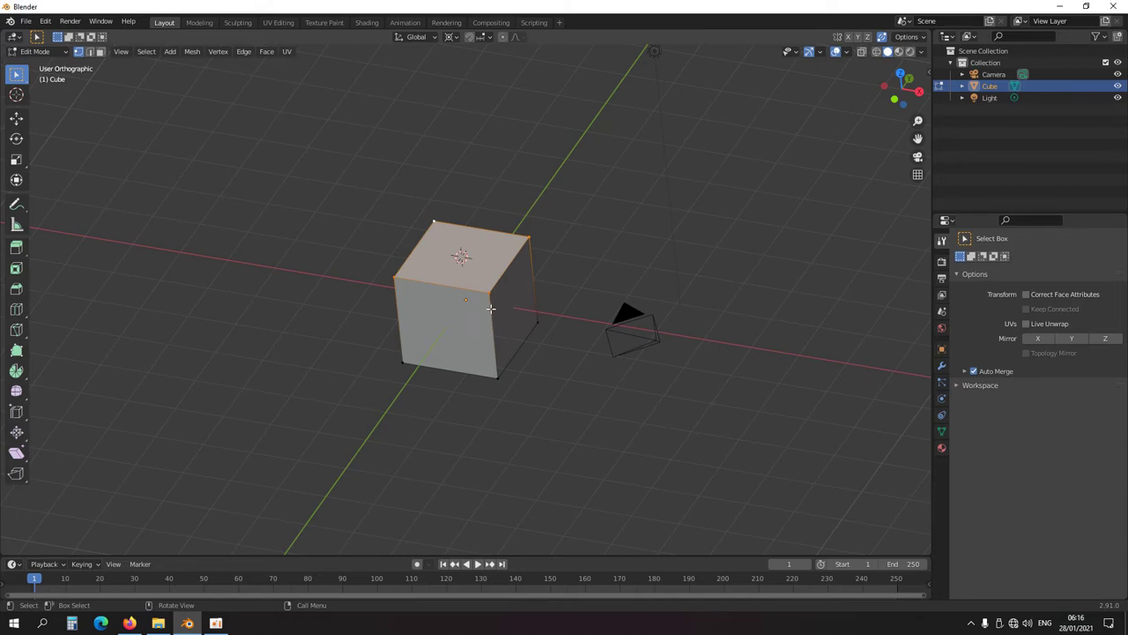
Assign the shortcut Alt Right Mouse to the Selection to Cursor (Keep Offset) command
key(shift+s)
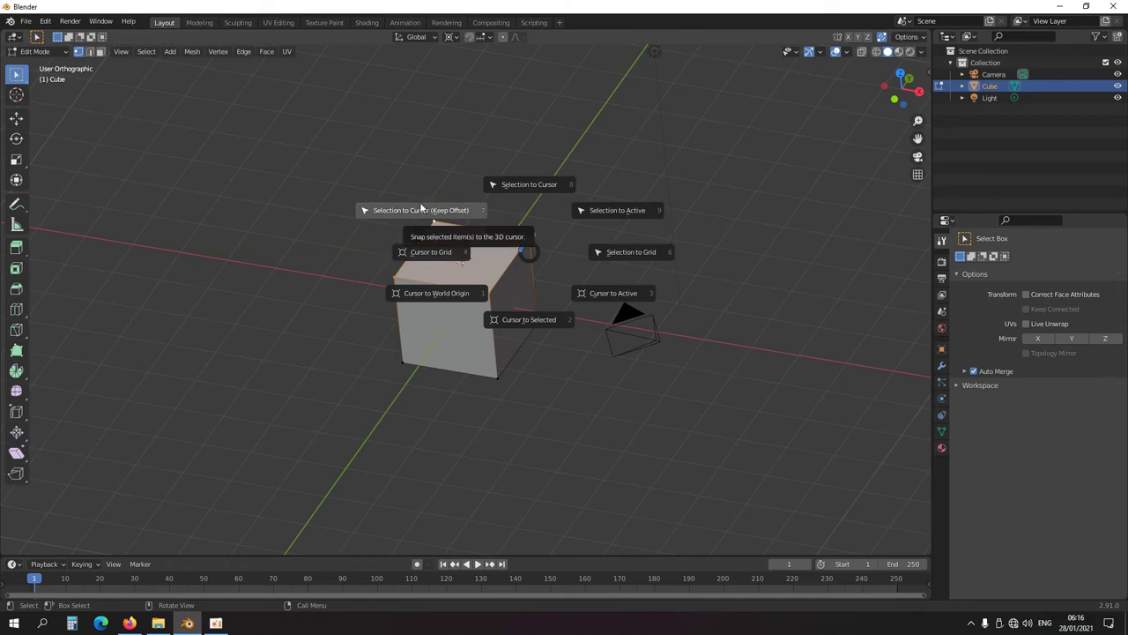
click(153, 270)
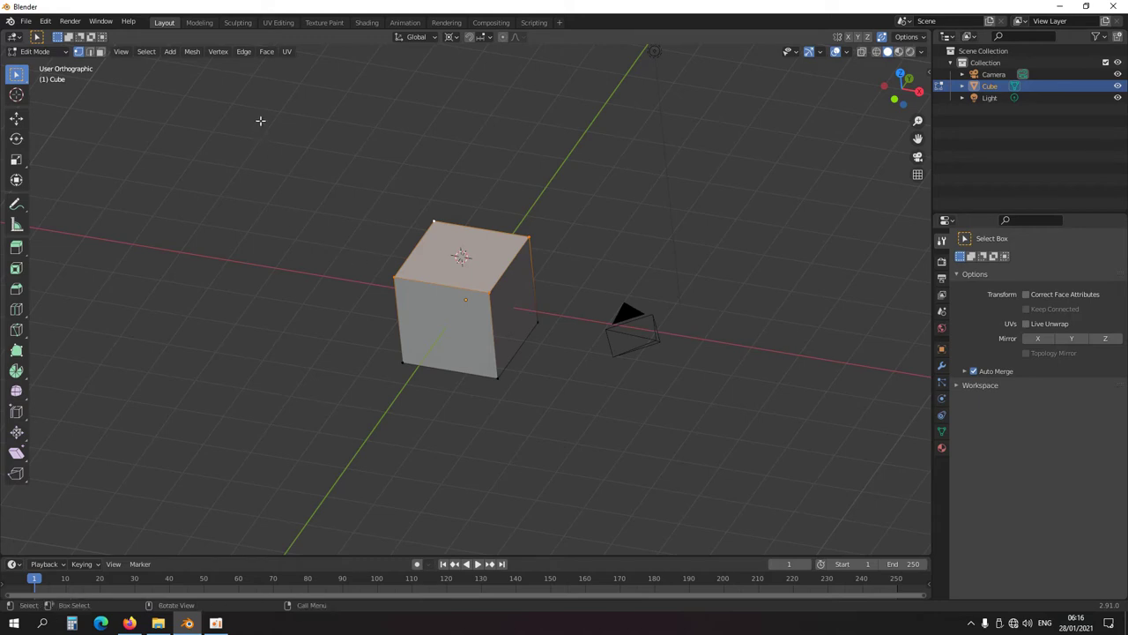
click(193, 53)
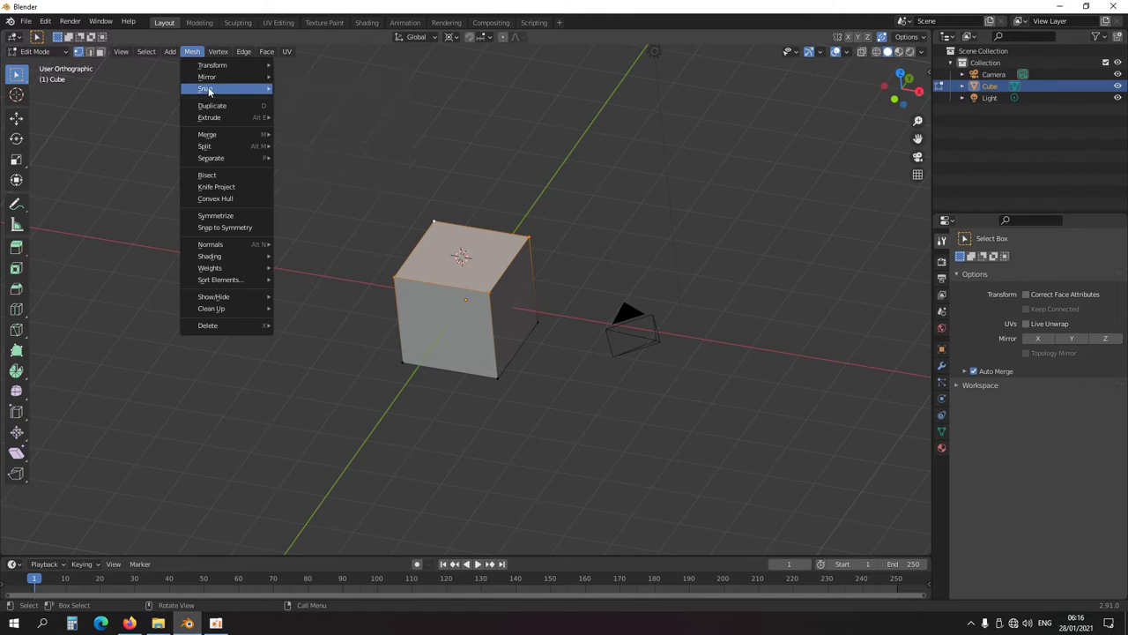
mouse_move(210, 91)
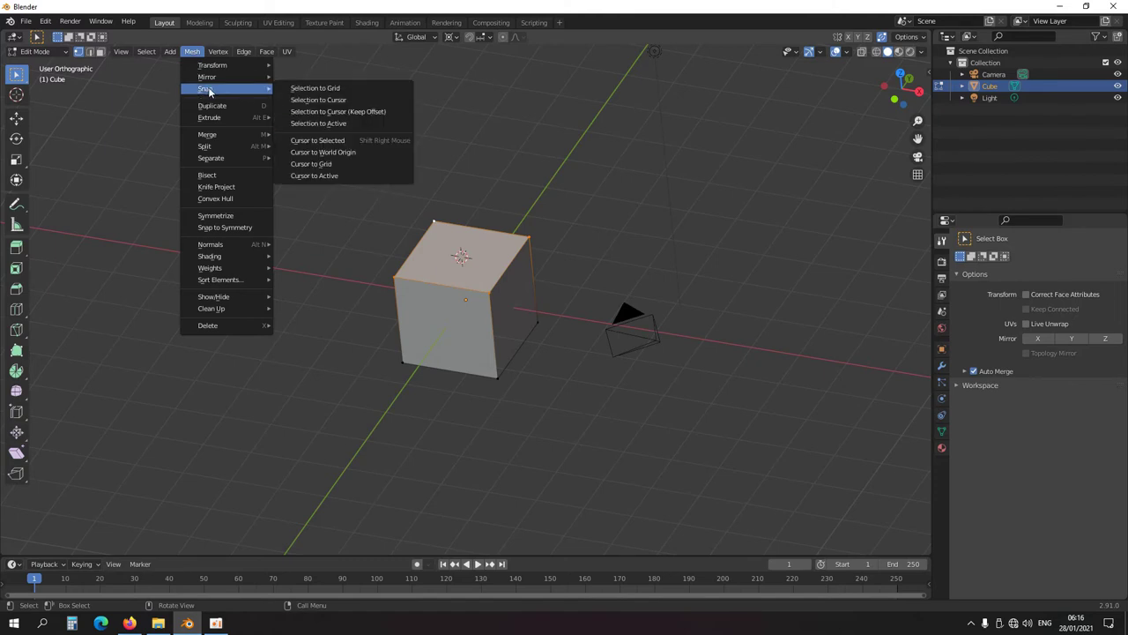
right_click(340, 112)
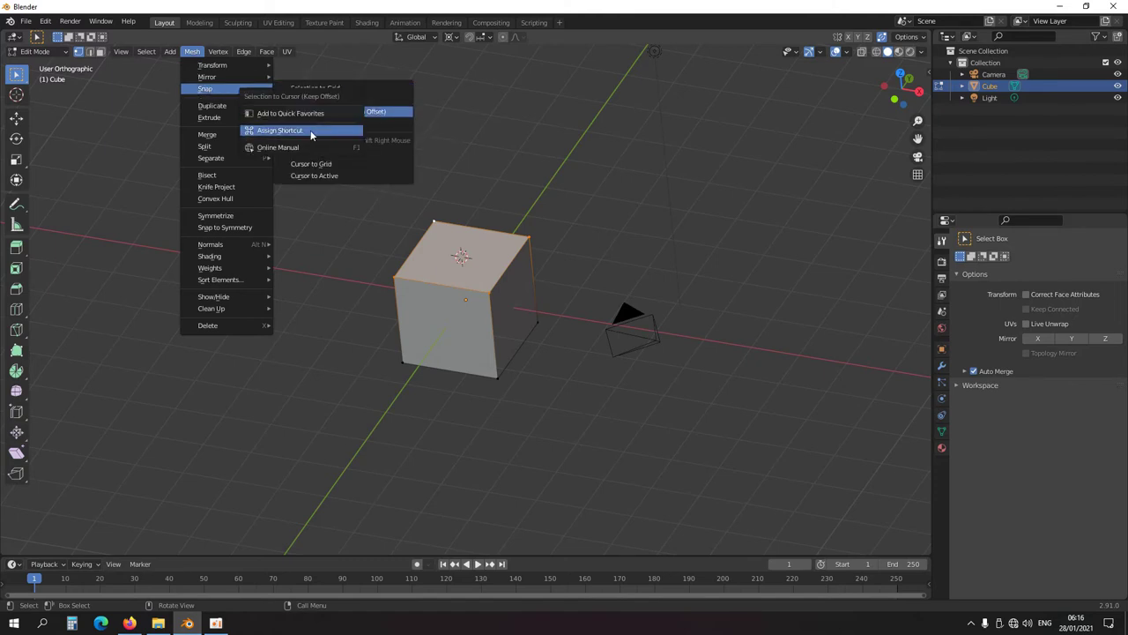
key(Escape)
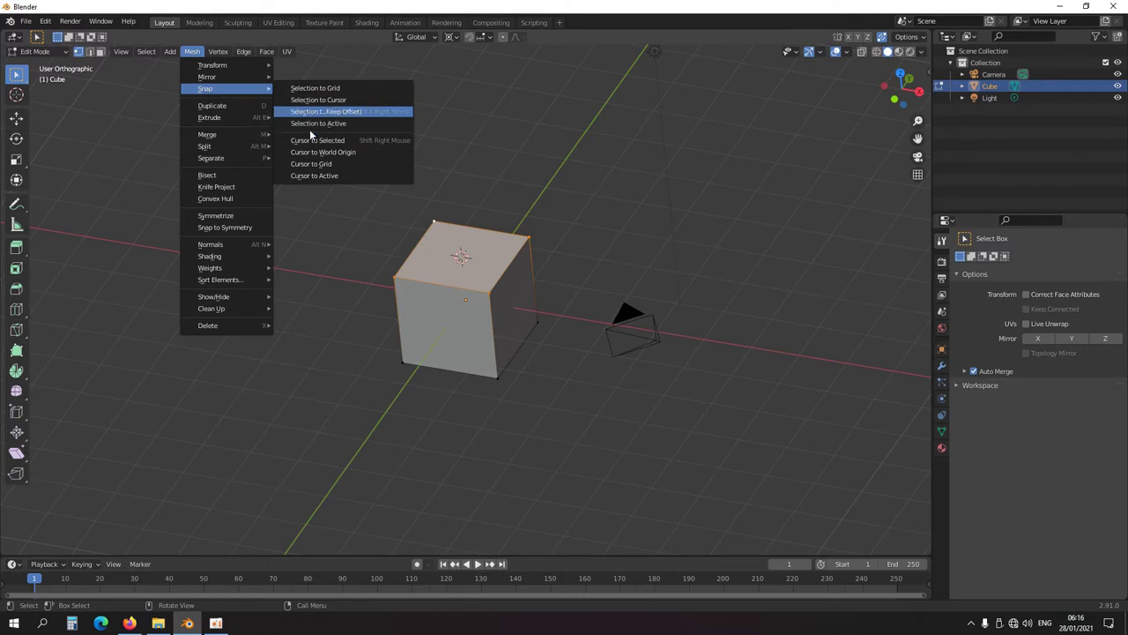
Snap the 3D cursor to the midpoint of the cube's right-hand top edge by selecting its two end vertices
click(489, 292)
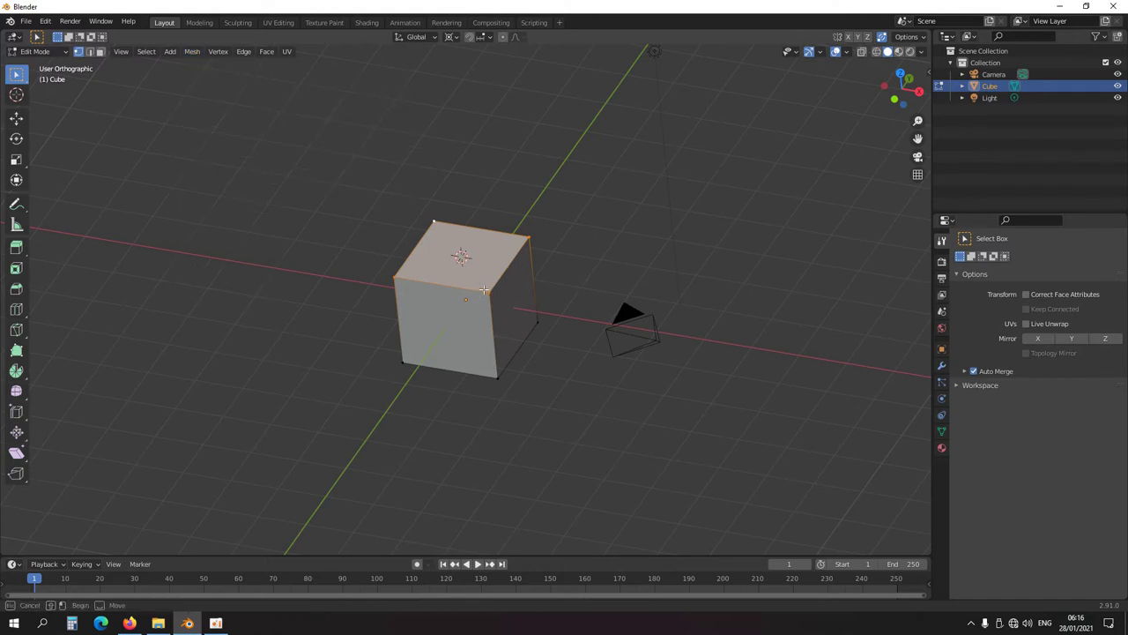
shift+click(529, 236)
shift+right_click(578, 271)
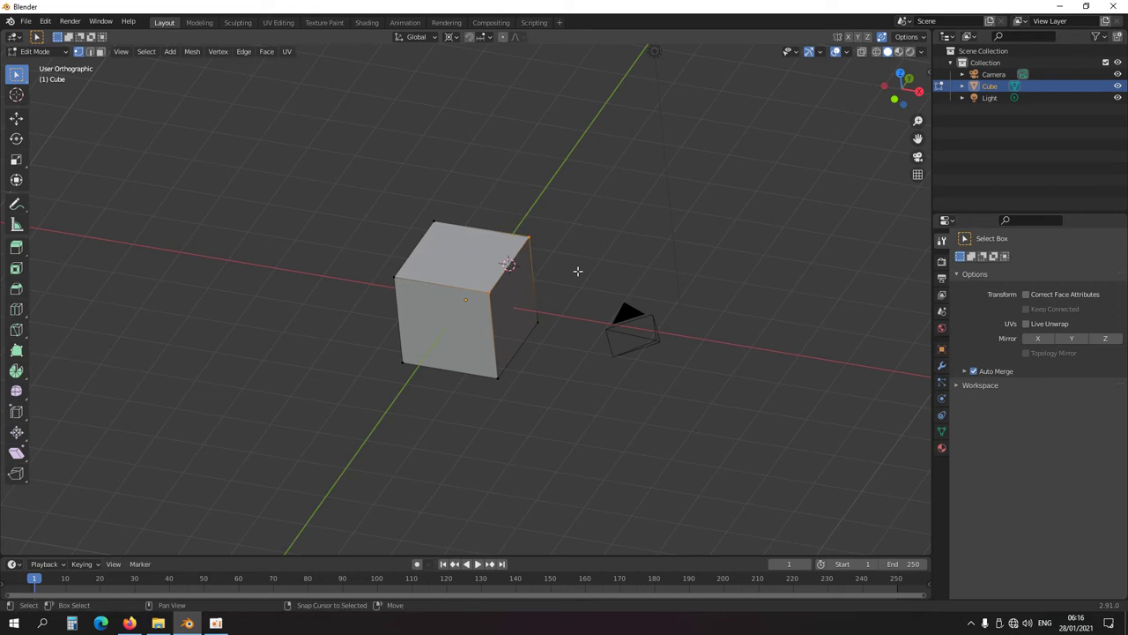
Duplicate the whole cube, place the copy beside it, and snap the copy to the 3D cursor keeping its offset
key(a)
key(shift+d)
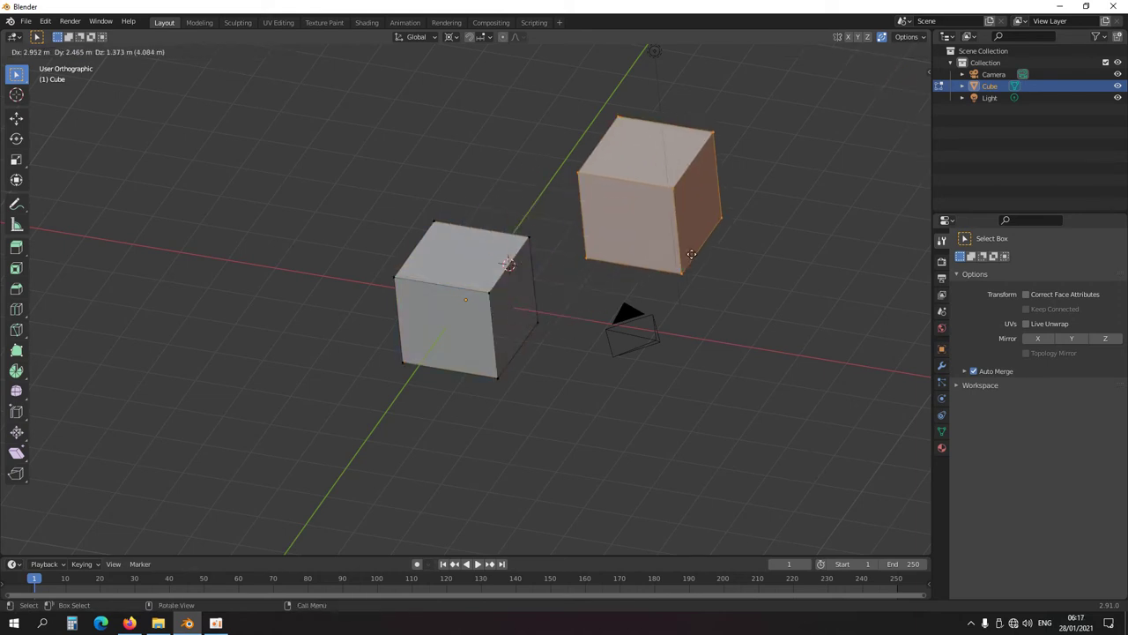
click(755, 216)
alt+right_click(728, 272)
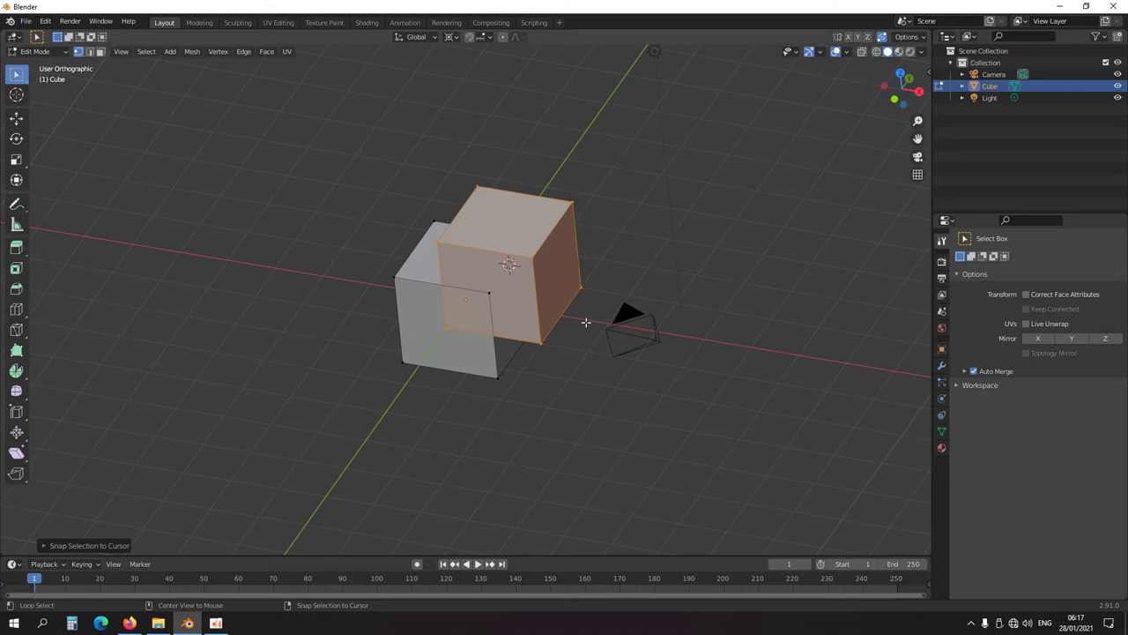
Stretch the duplicate cube along the Y axis so it extends past the original at both ends
key(s)
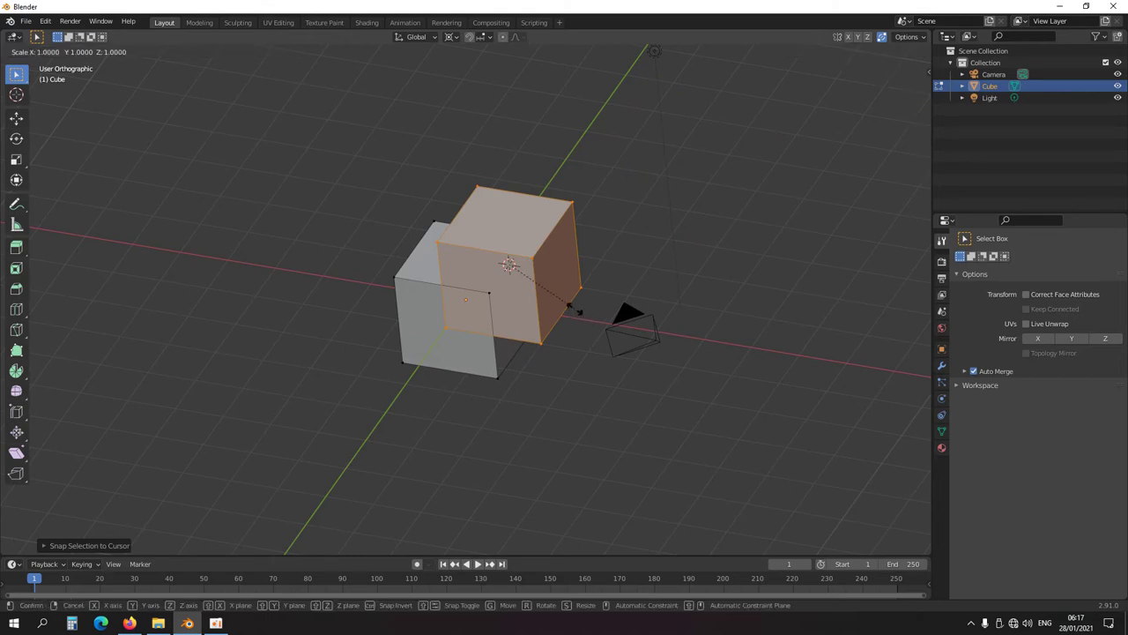
key(y)
click(668, 301)
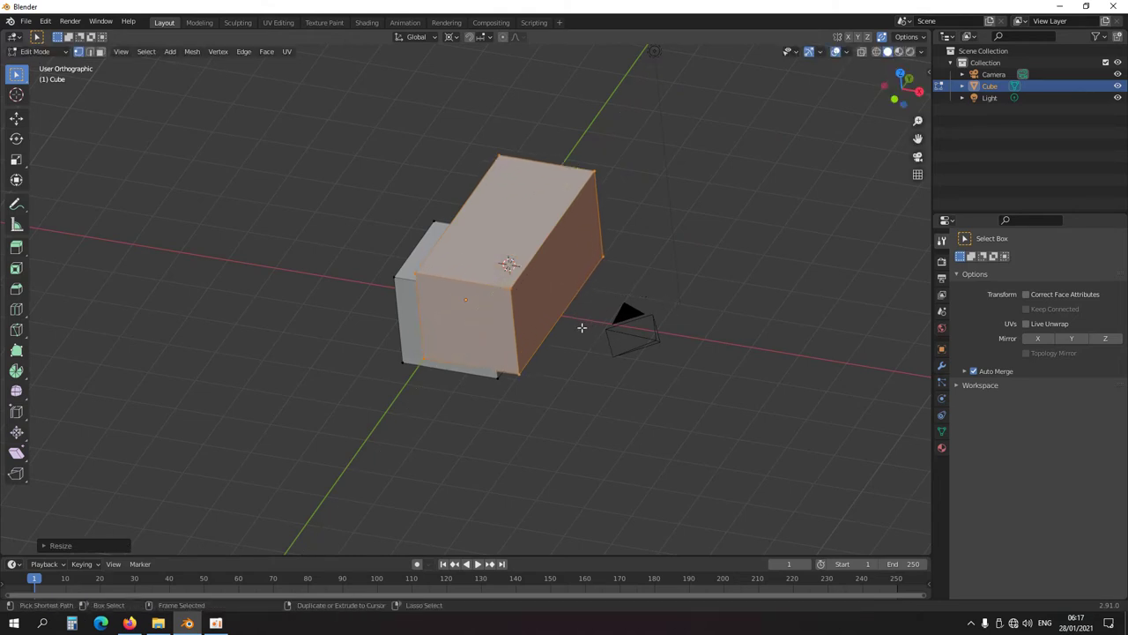
Move the duplicate in front view so only a thin L-shaped strip of the original remains uncovered along the left and bottom
key(KP_1)
scroll(579, 305, up, 4)
key(g)
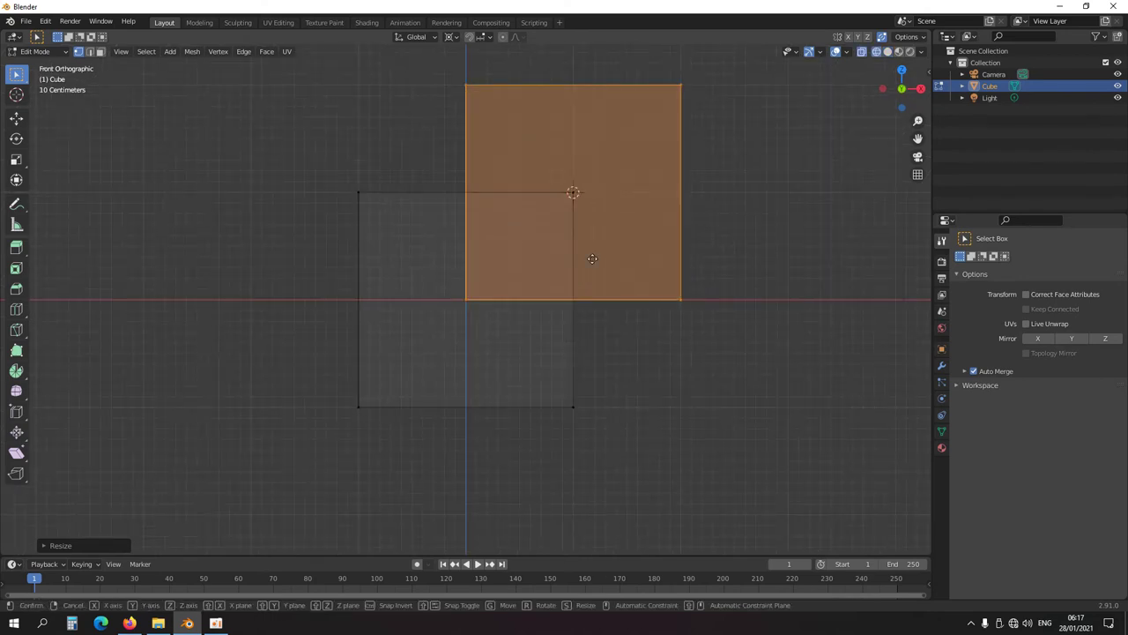
click(510, 344)
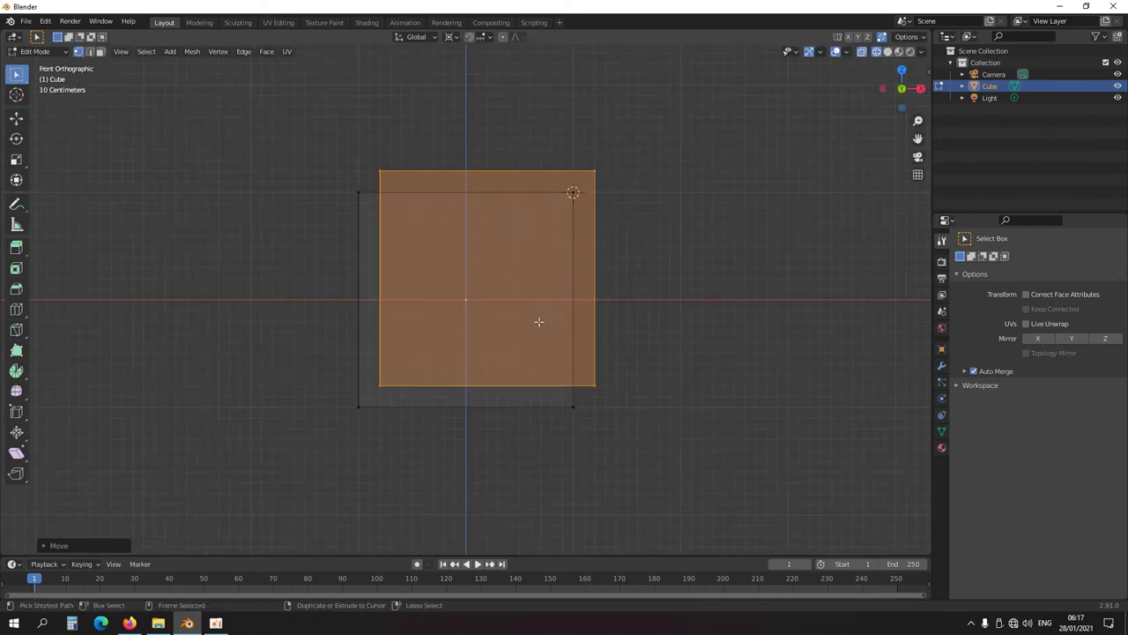
Cut the stretched duplicate out of the original cube with Intersect (Boolean), leaving an L-shaped bracket
middle_drag(537, 320, 450, 370)
key(ctrl+f)
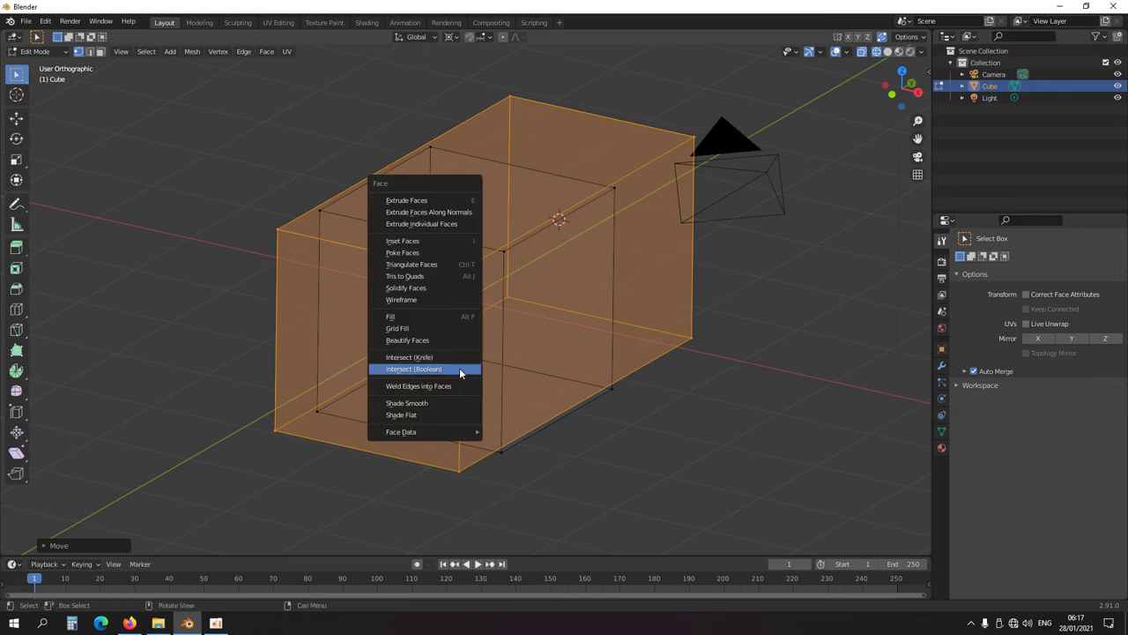
click(460, 372)
scroll(463, 359, down, 3)
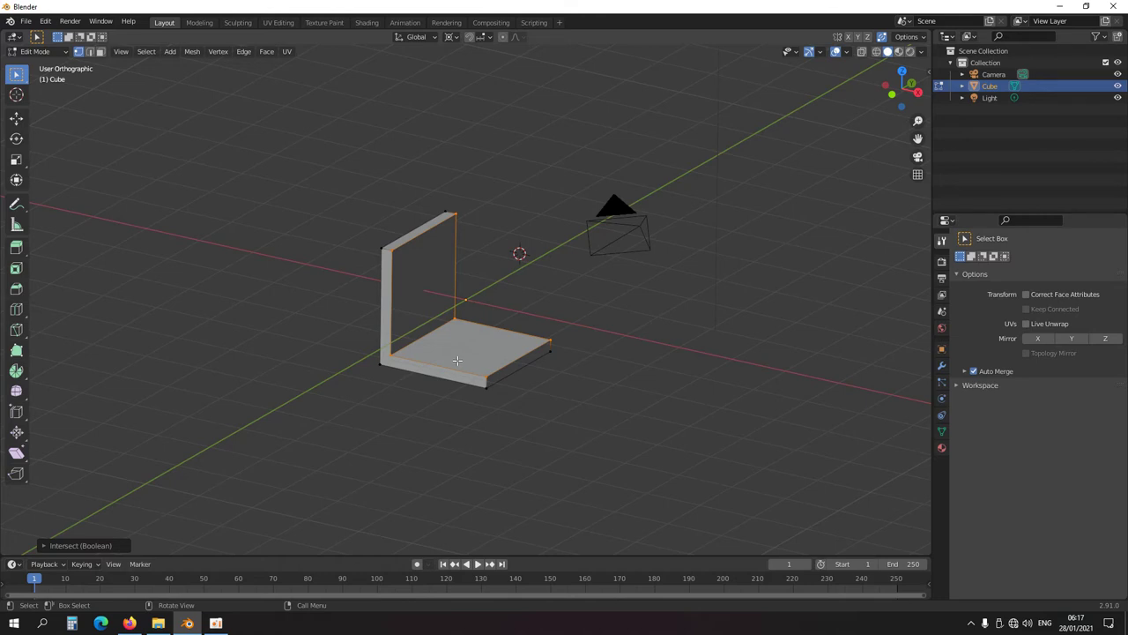
Duplicate the upright plate's front top vertex, place it about 0.3 m inward along Y and 0.3 m down, and snap the 3D cursor to it
click(370, 255)
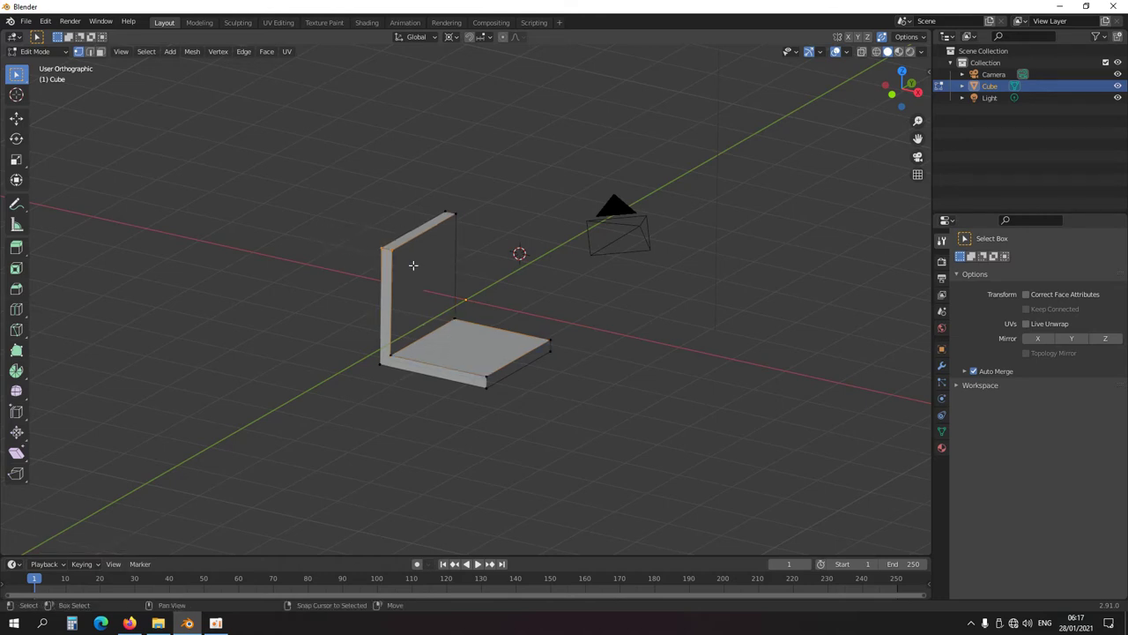
key(KP_3)
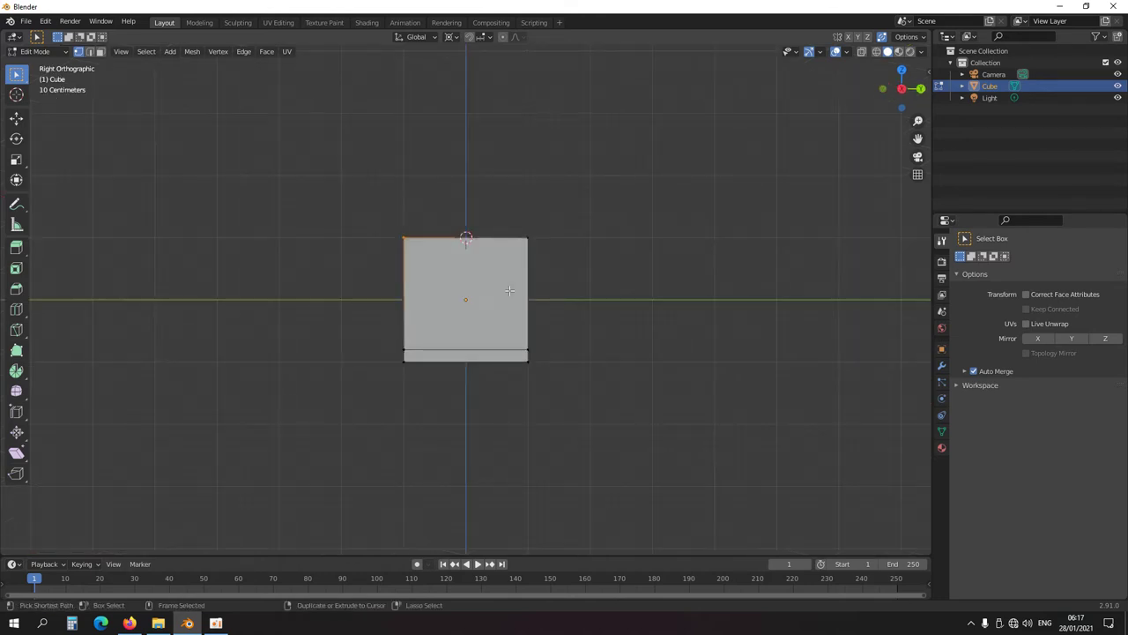
key(alt+z)
scroll(436, 288, up, 2)
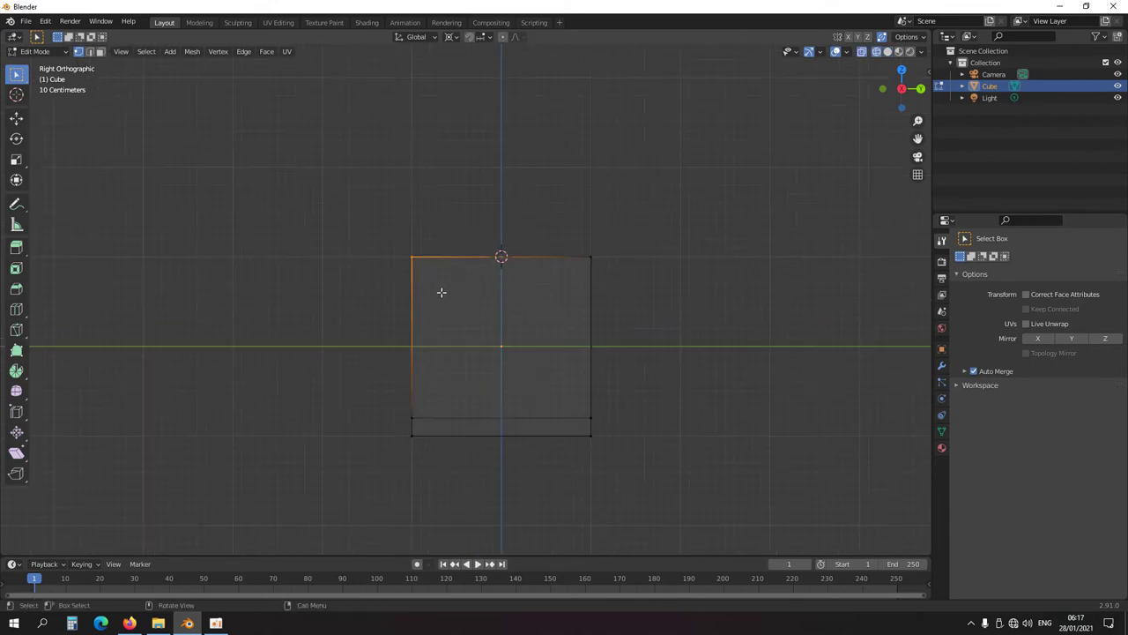
key(g)
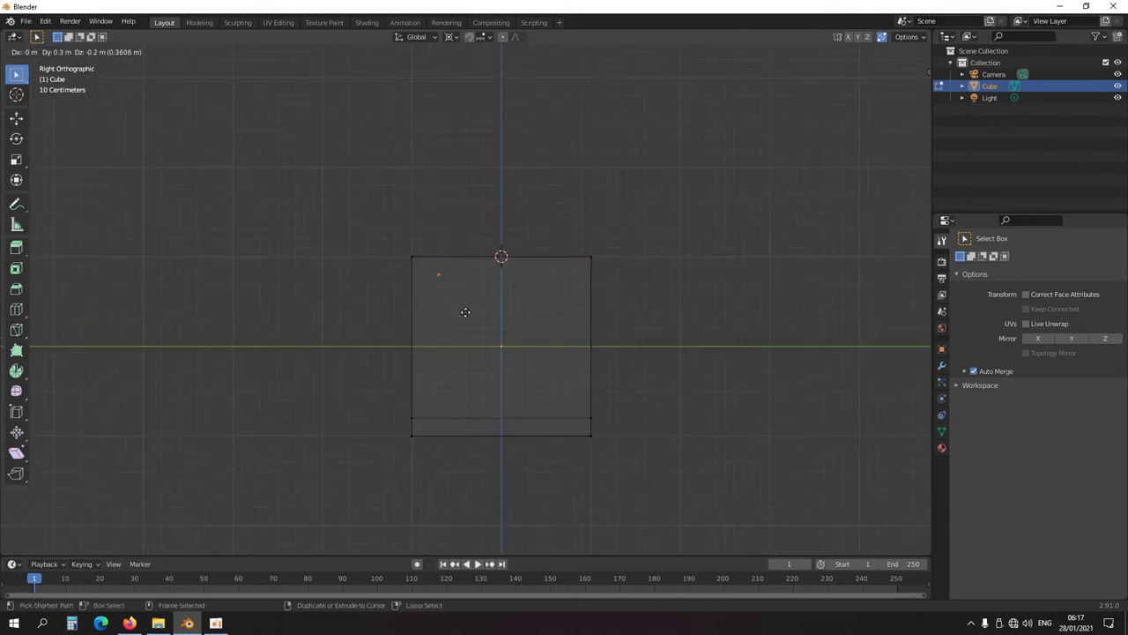
click(467, 314)
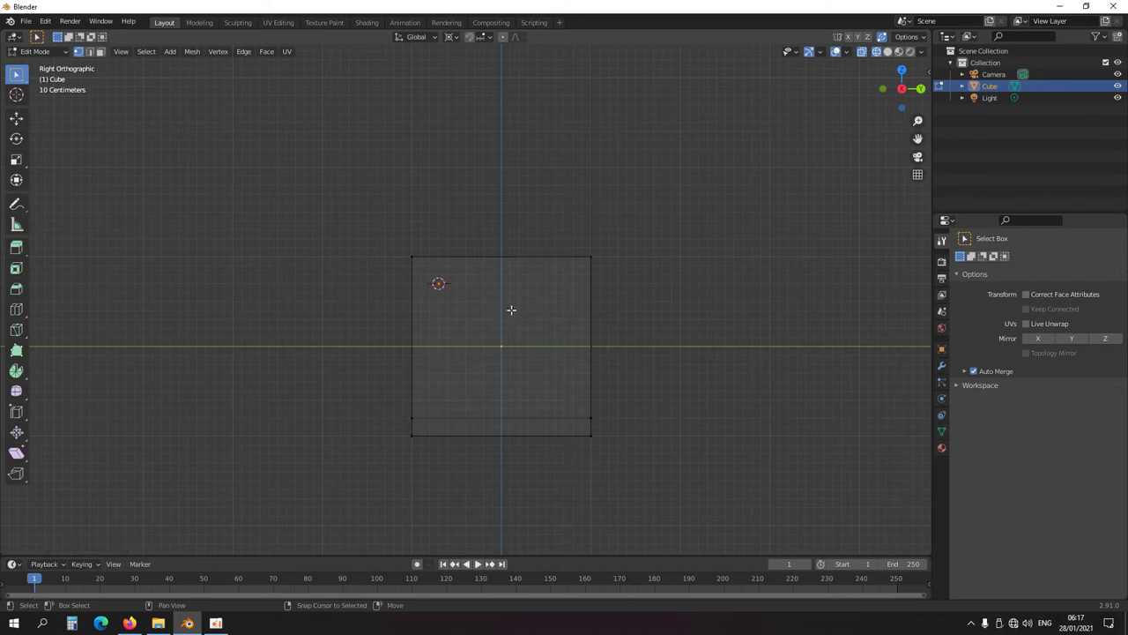
Delete the loose helper vertex at the 3D cursor
middle_drag(511, 309, 523, 342)
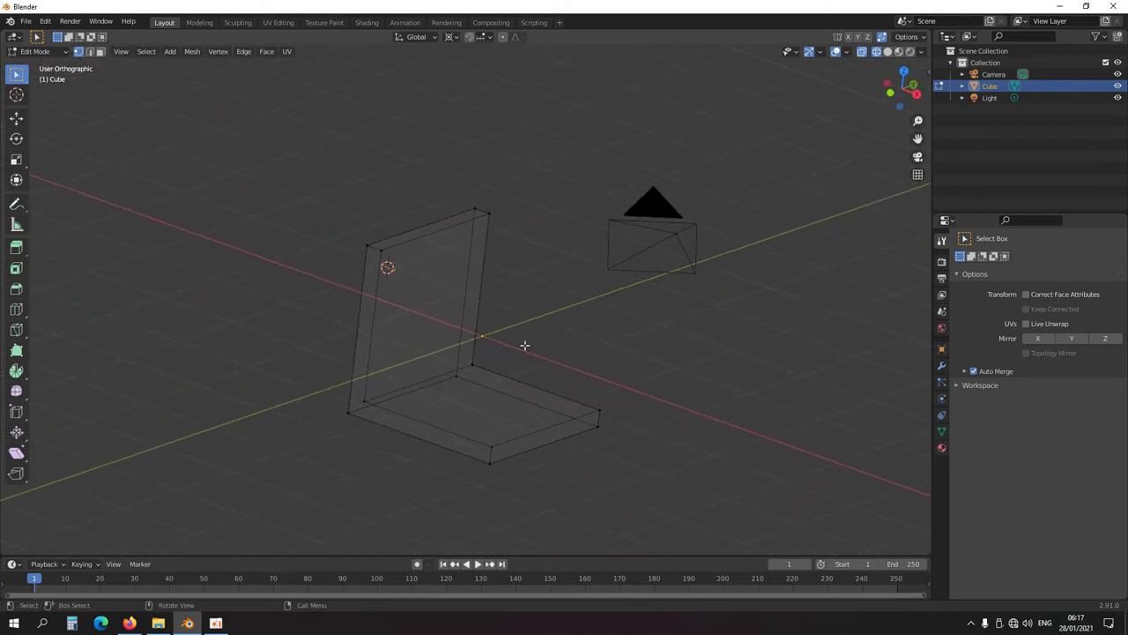
key(x)
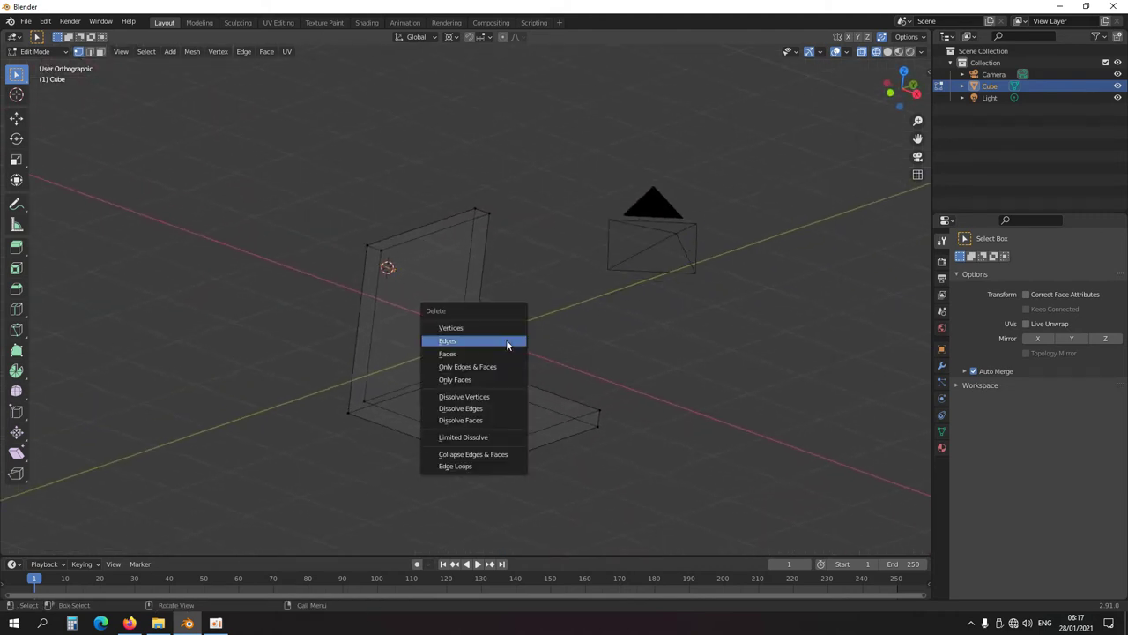
click(481, 326)
Add a cylinder at the 3D cursor and rotate it -90° around the Y axis
key(shift+a)
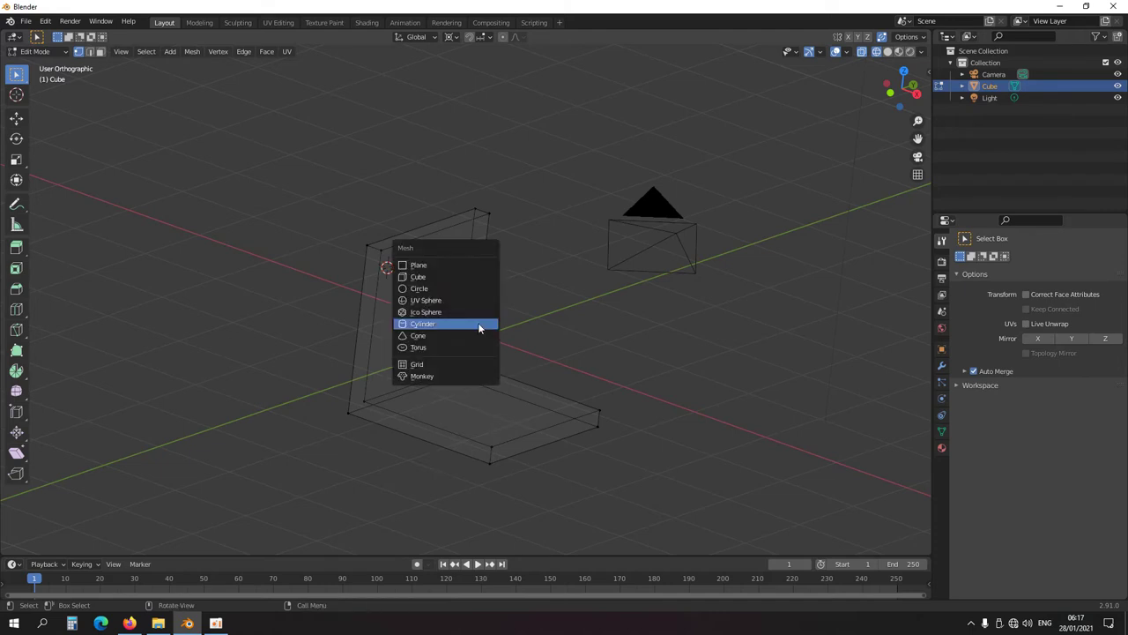
click(475, 325)
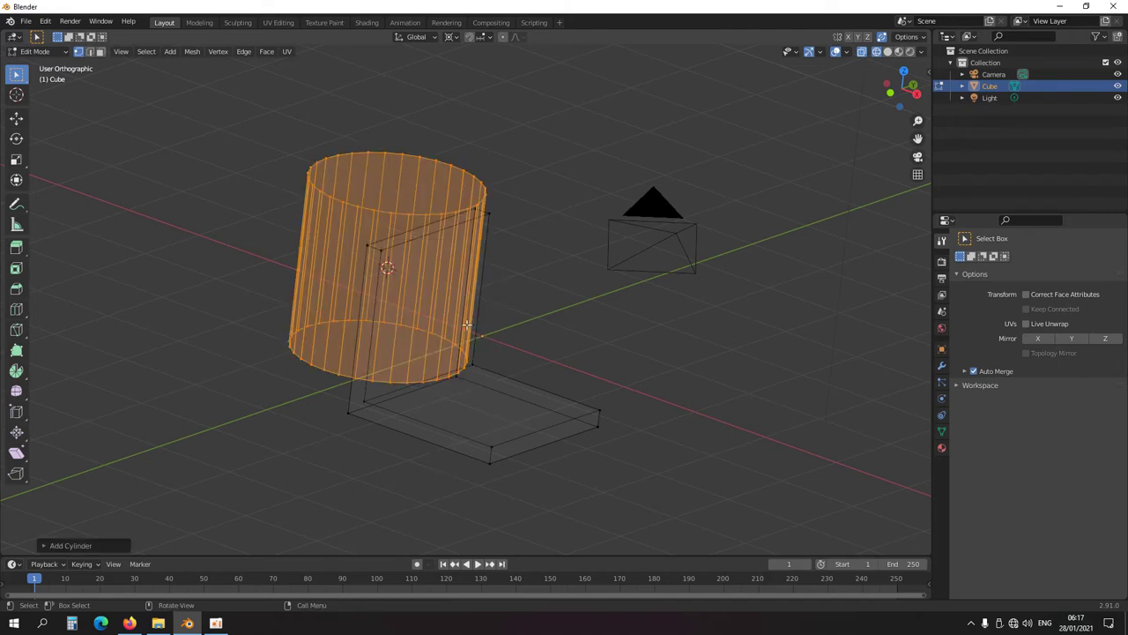
text(ry-90)
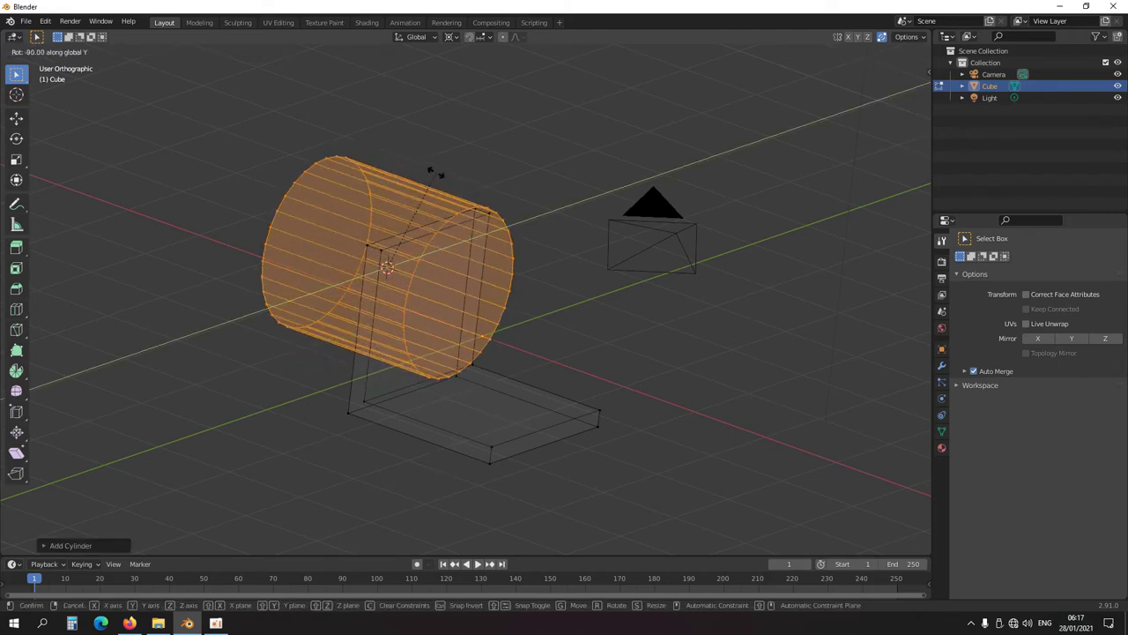
key(Return)
Scale the cylinder uniformly to 0.1 in the right side view
key(KP_3)
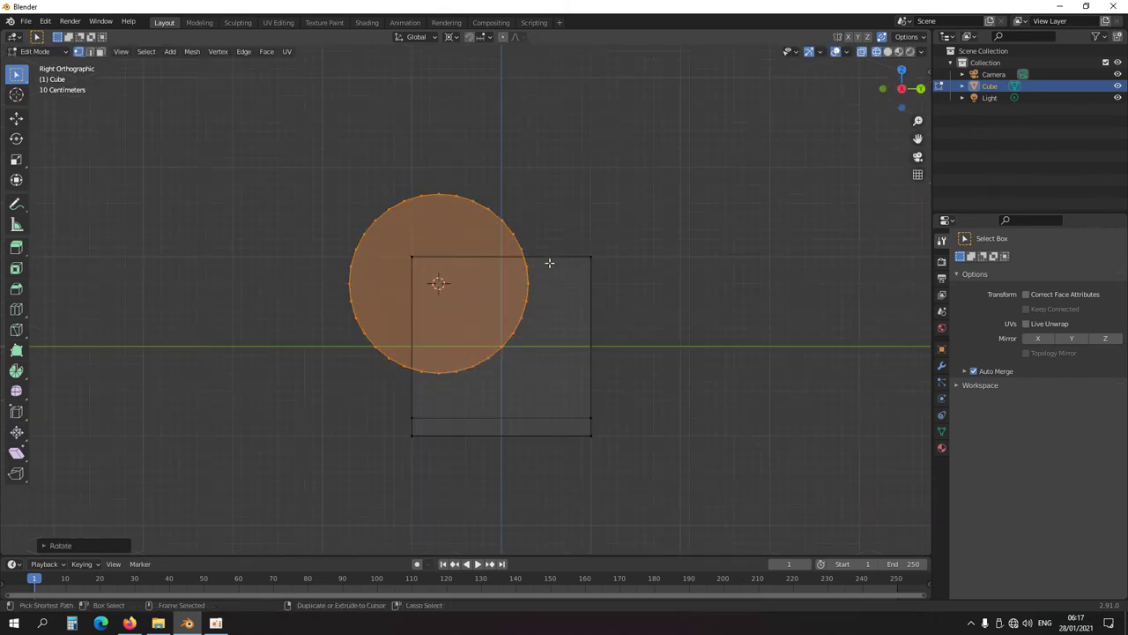
key(s)
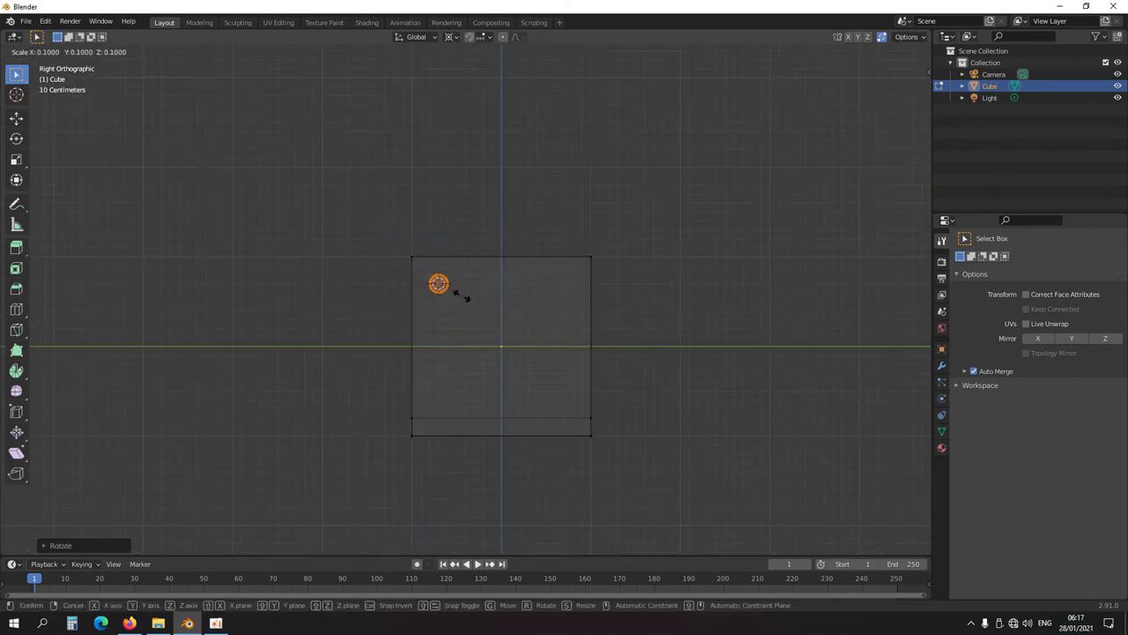
click(456, 292)
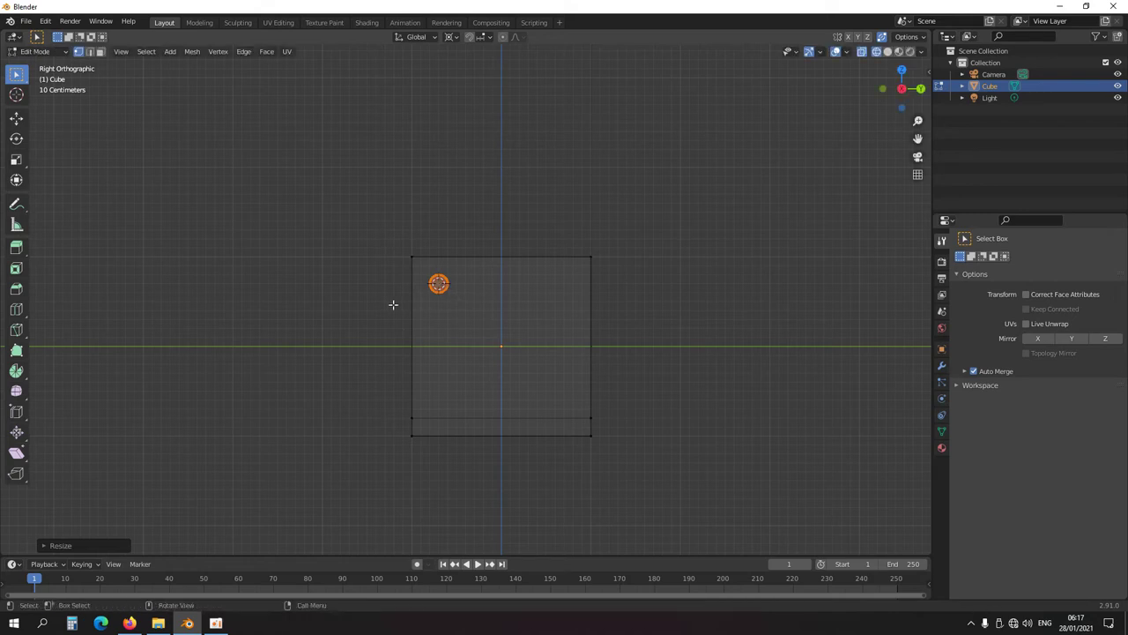
Stretch the cylinder along the X axis so it passes through both sides of the upright plate
middle_drag(391, 302, 435, 347)
key(s)
key(x)
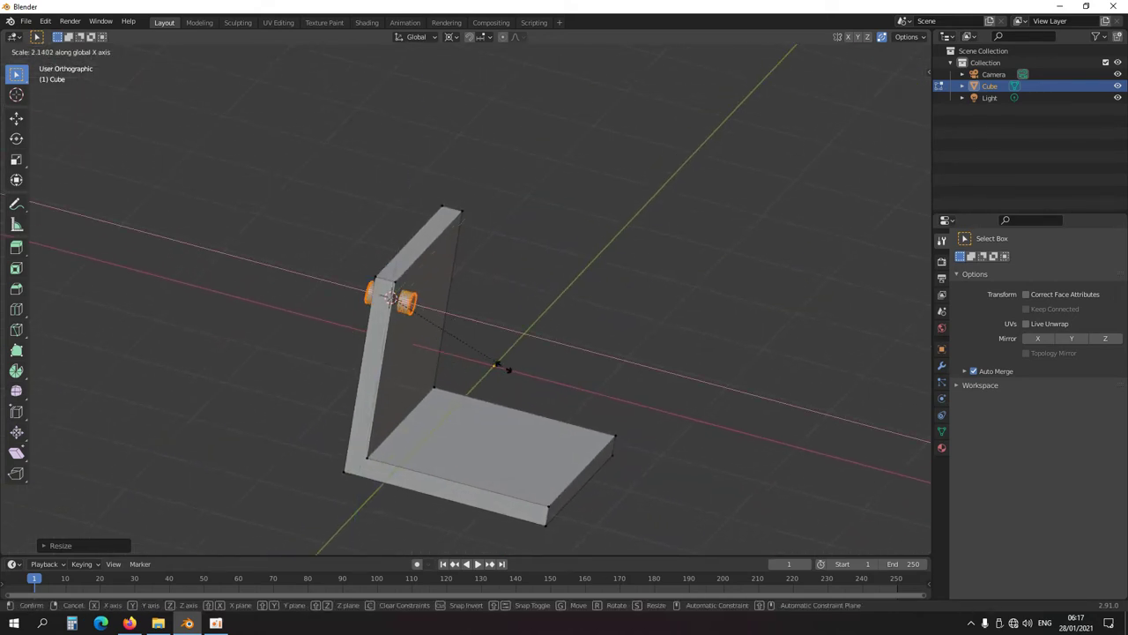
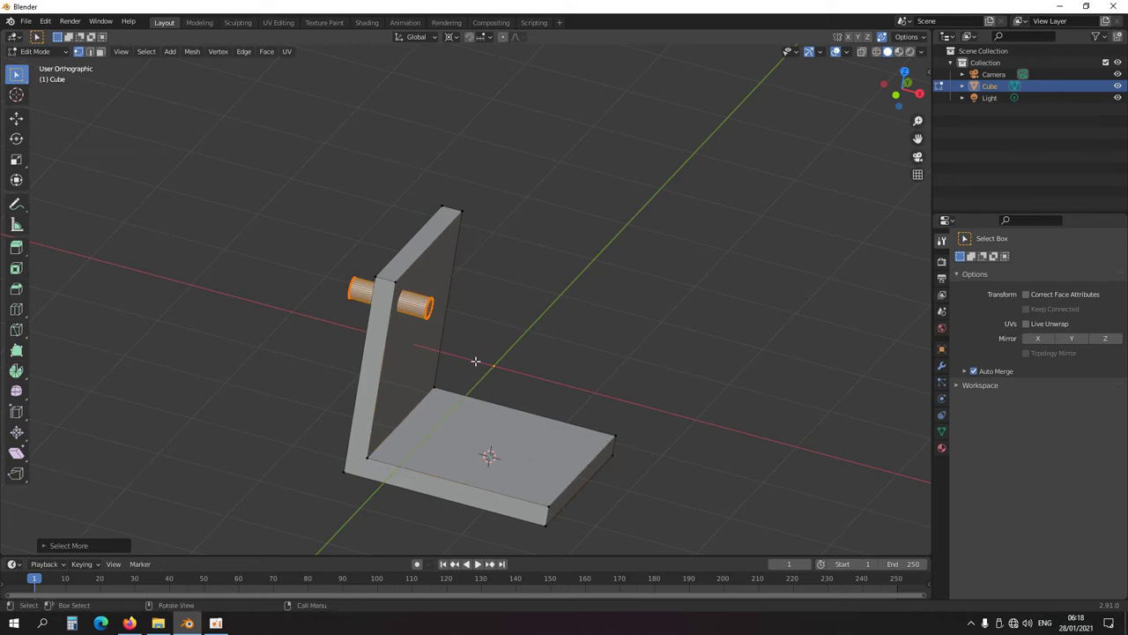
Duplicate the cylinder, snap the copy to the 3D cursor in the base plate and rotate it upright in the front view
click(746, 266)
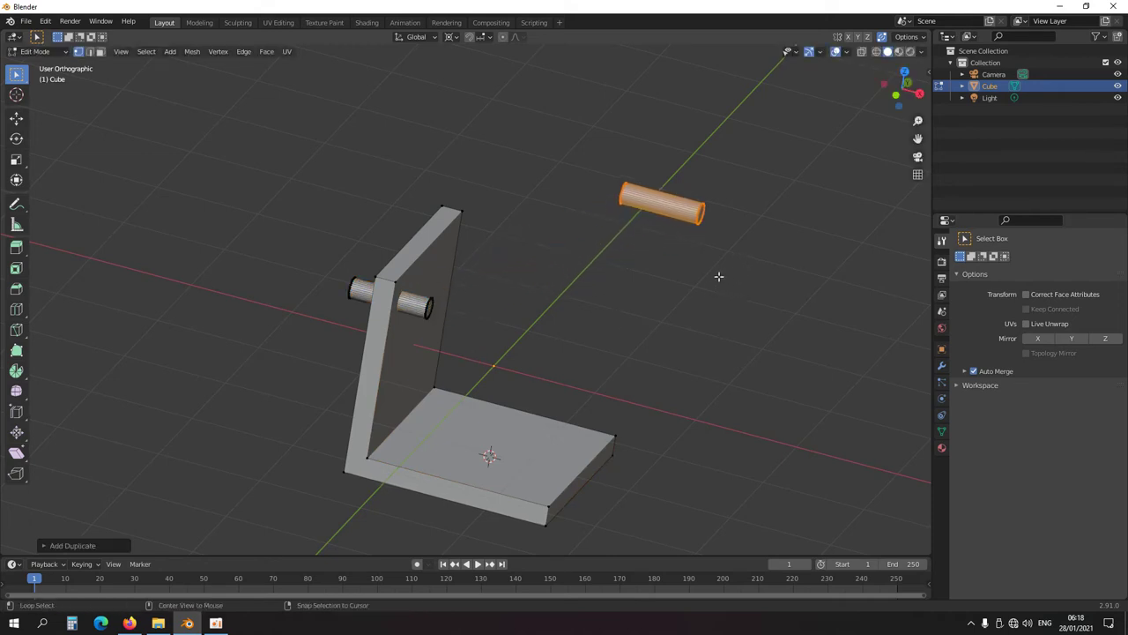
alt+right_click(714, 292)
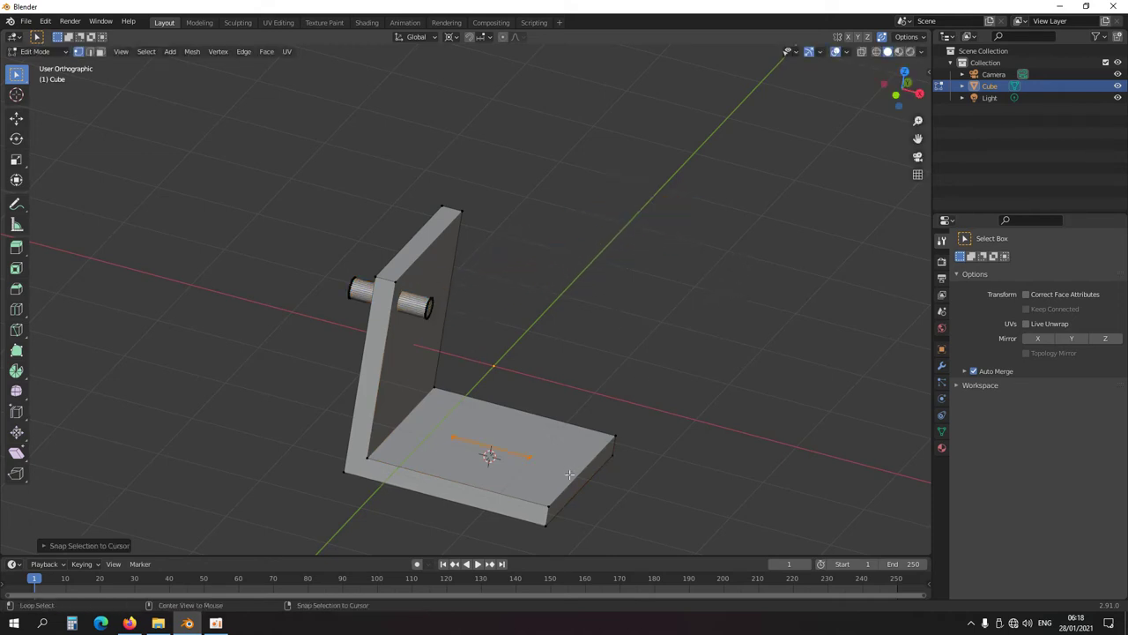
key(KP_1)
key(alt+z)
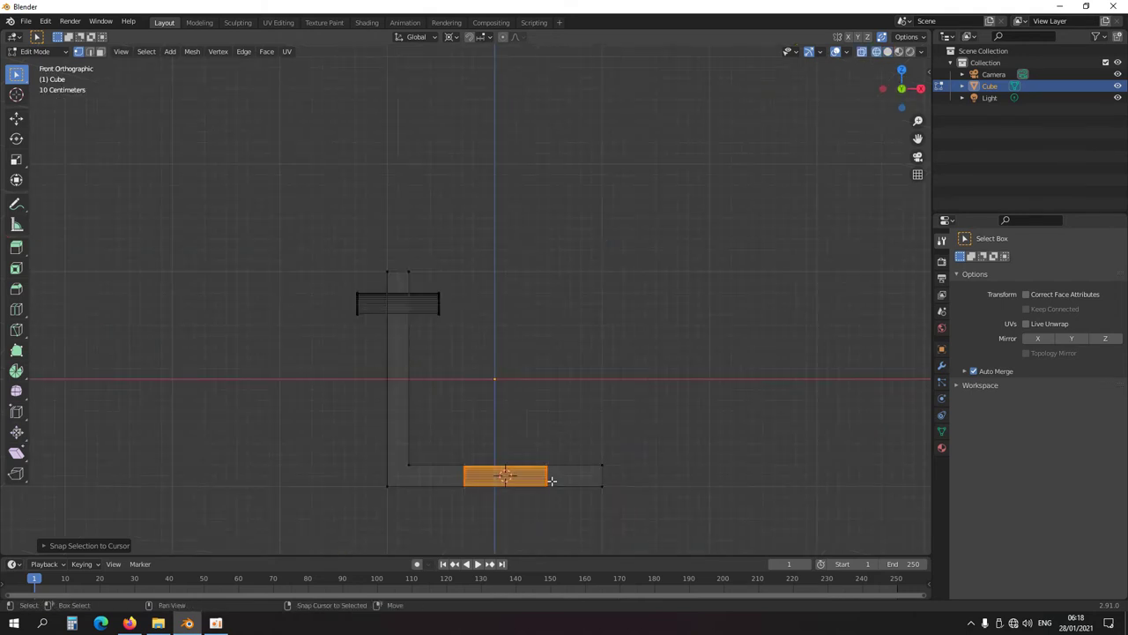
shift+middle_drag(557, 471, 538, 370)
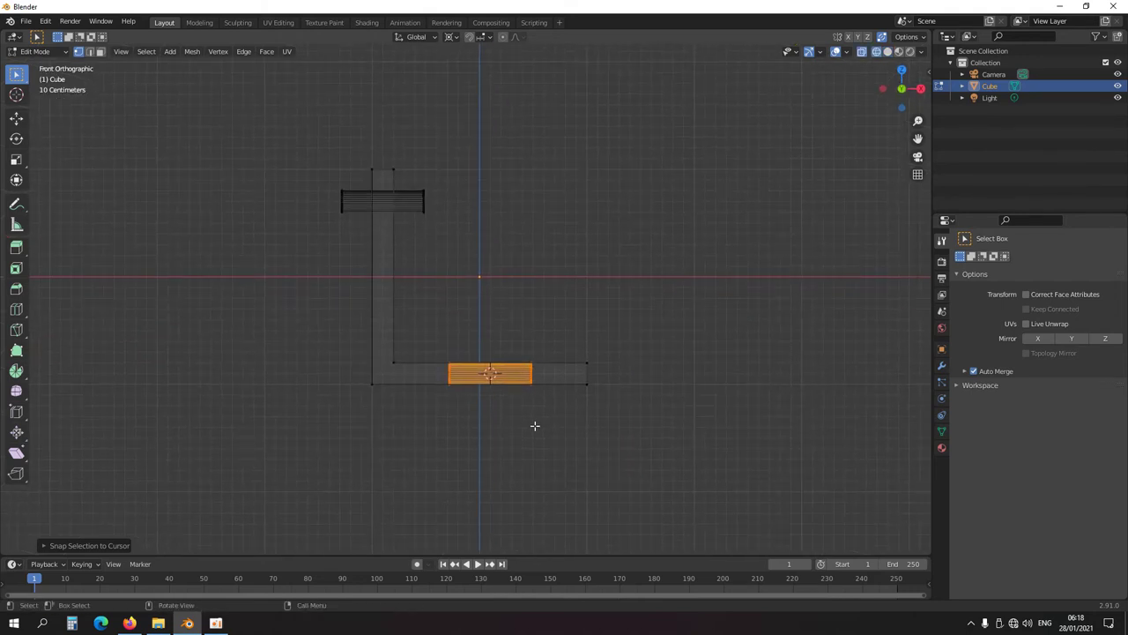
key(r)
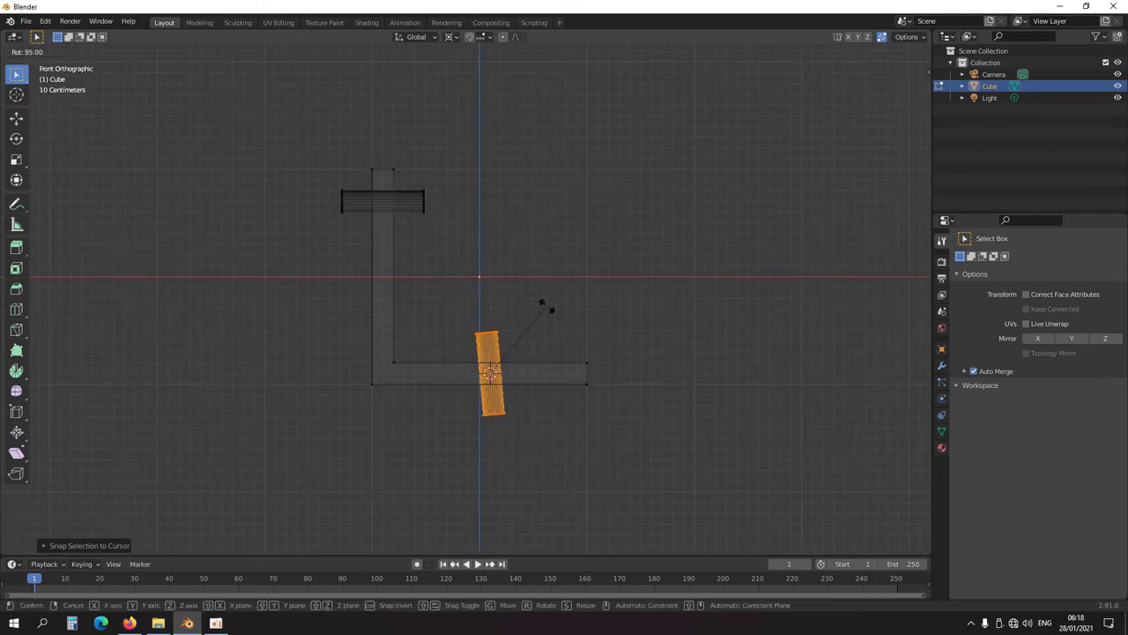
click(547, 308)
middle_drag(548, 309, 487, 422)
key(alt+z)
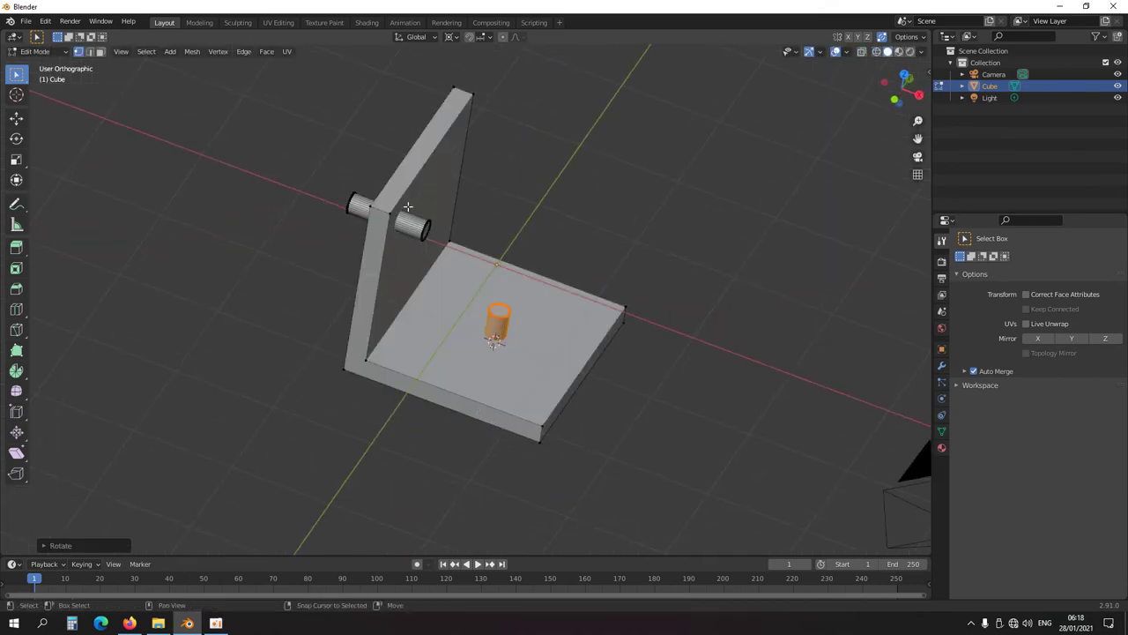
Snap the 3D cursor to the midpoint between two diagonally opposite corners of the upright plate's inner face
shift+drag(408, 206, 453, 299)
middle_drag(541, 393, 434, 378)
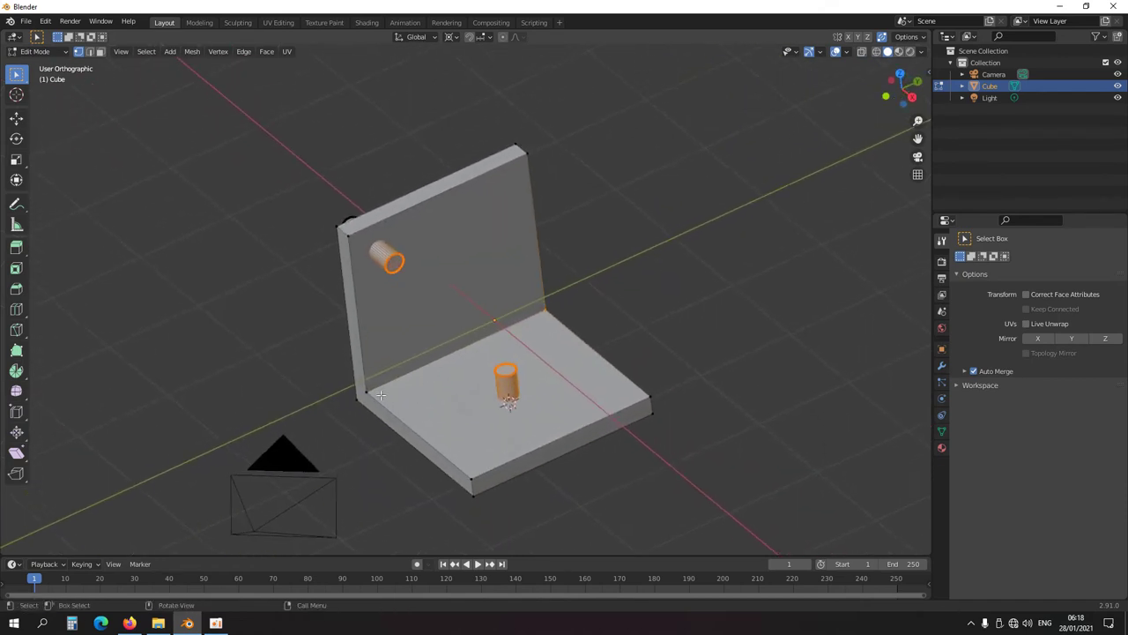
alt+click(398, 267)
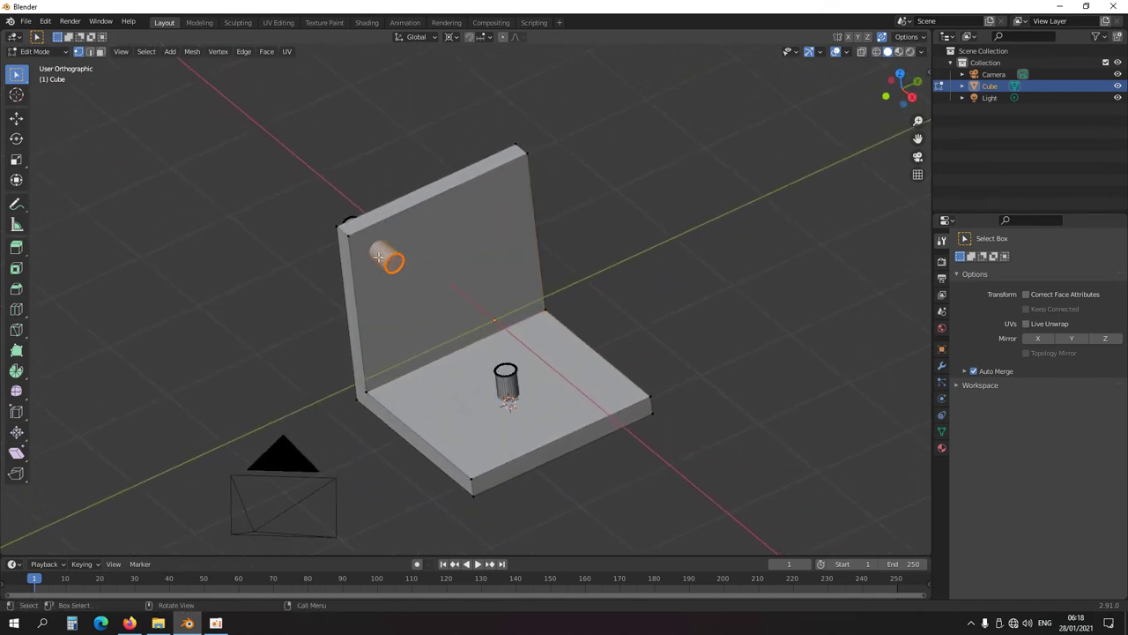
click(381, 386)
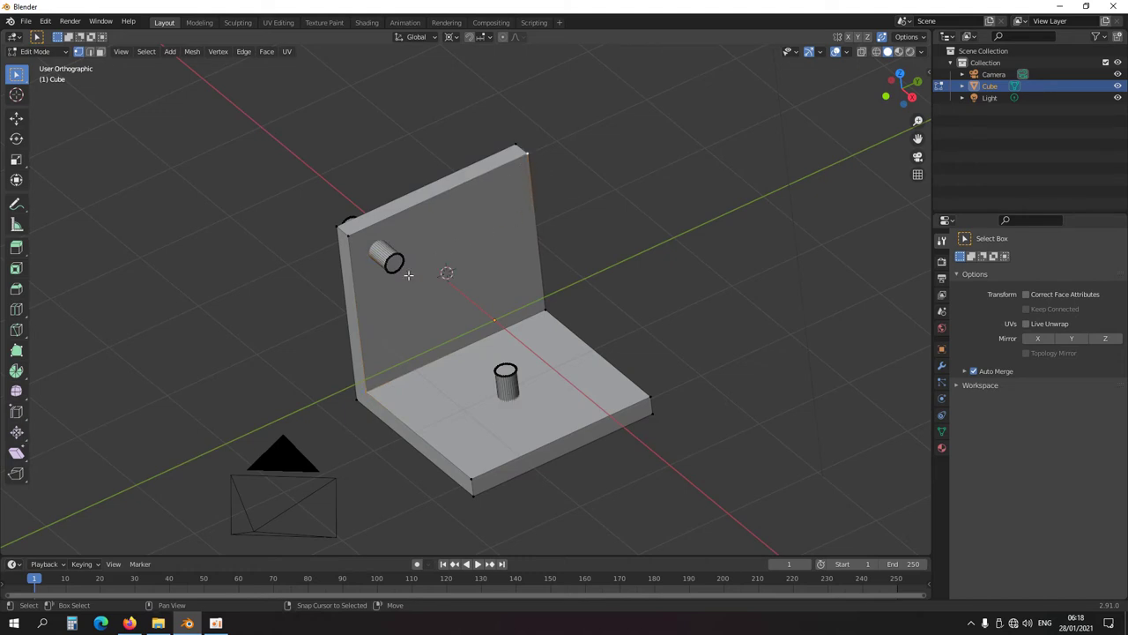
Duplicate the upright plate's cylinder and mirror the copy about the 3D cursor by scaling it -1 along the Y axis
middle_drag(431, 320, 364, 263)
click(394, 250)
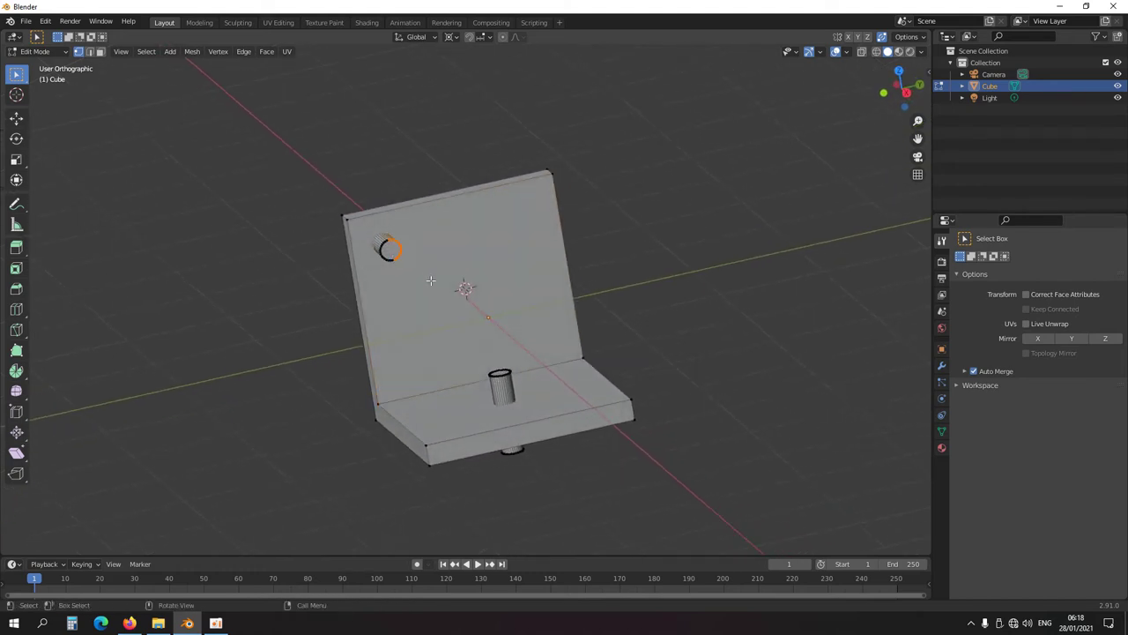
key(ctrl+KP_Add)
key(shift+d)
text(s)
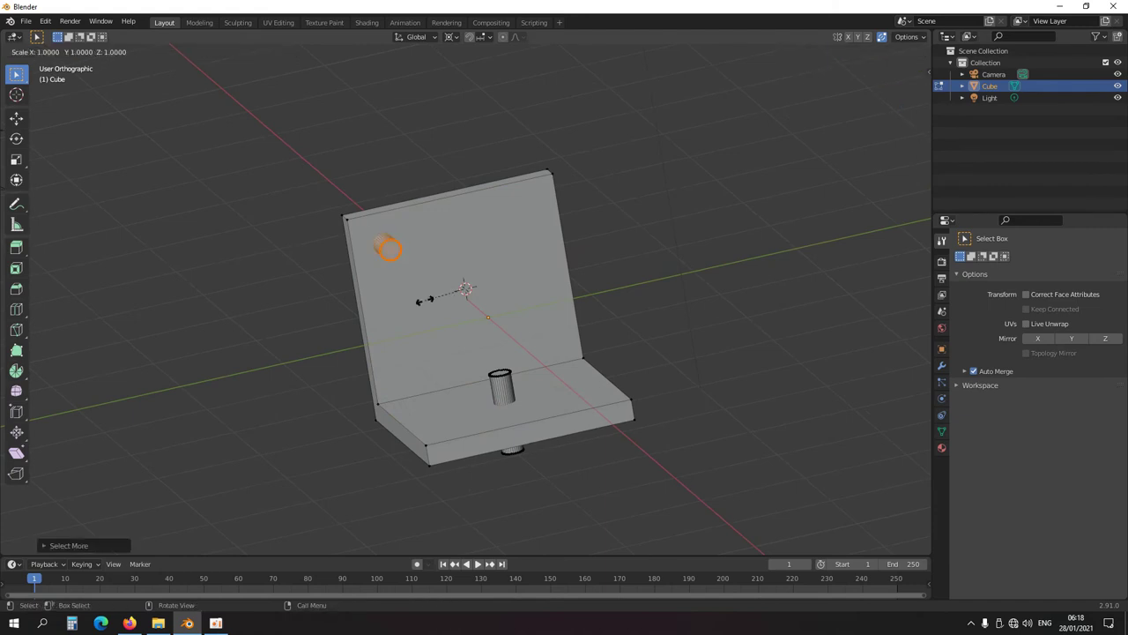
text(y)
text(-1)
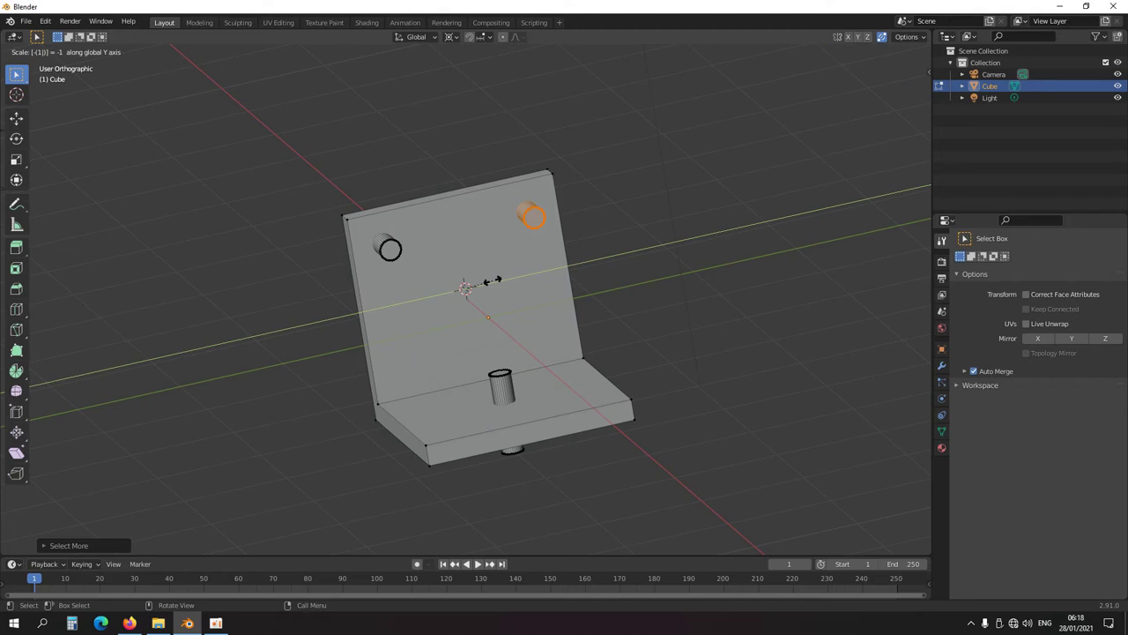
key(Return)
Select both cylinders on the upright plate and look at the available Mirror commands
middle_drag(480, 280, 495, 324)
alt+shift+click(415, 290)
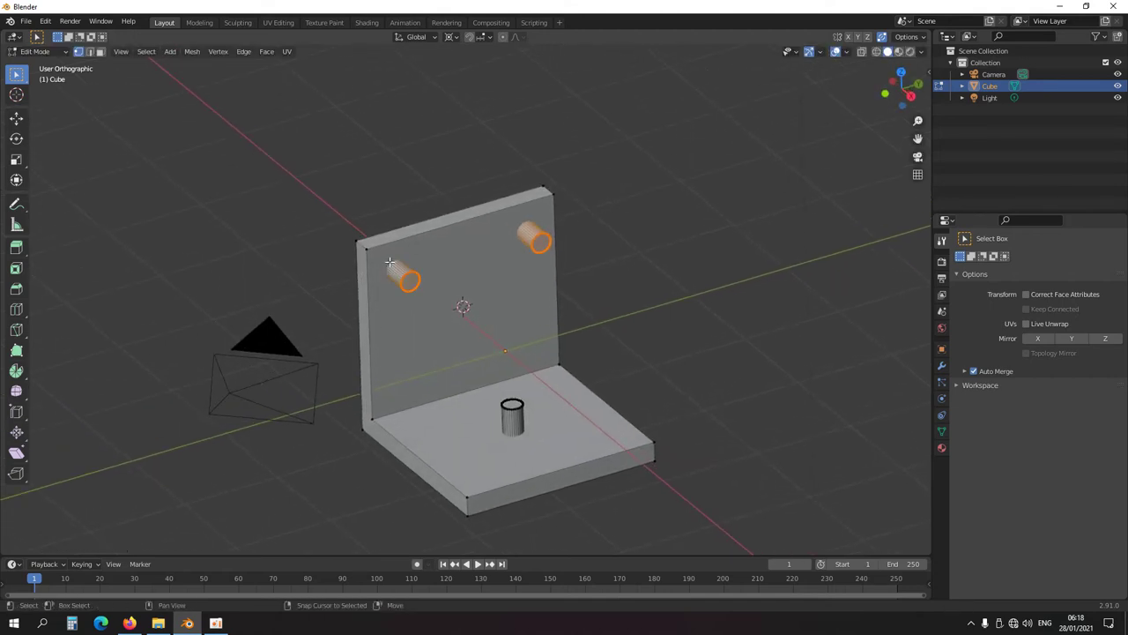
key(ctrl+KP_Add)
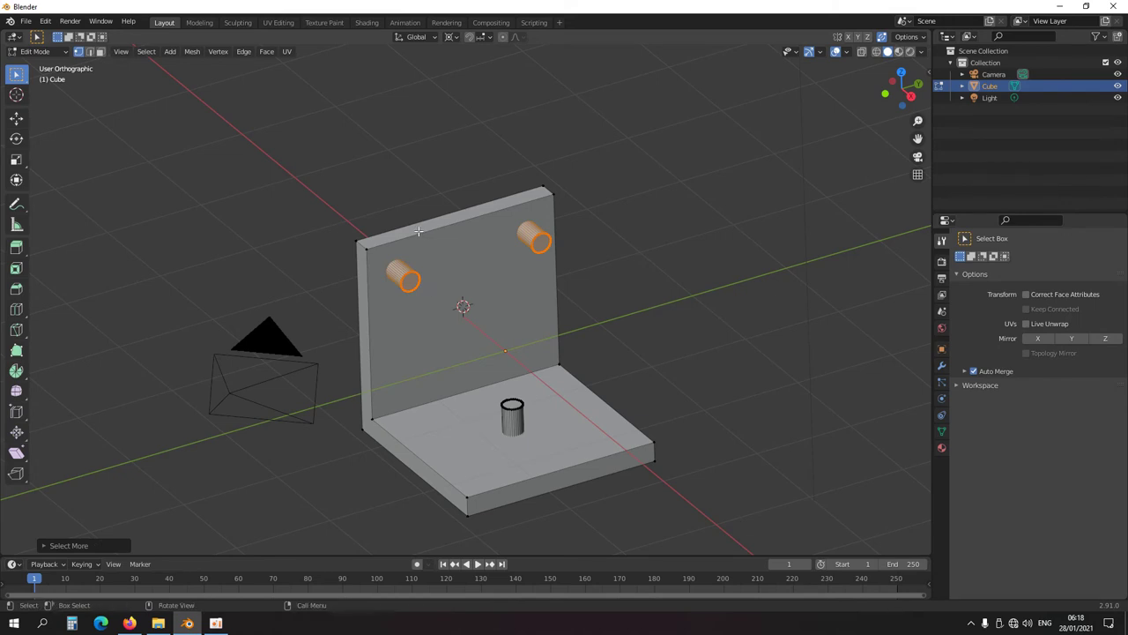
click(191, 51)
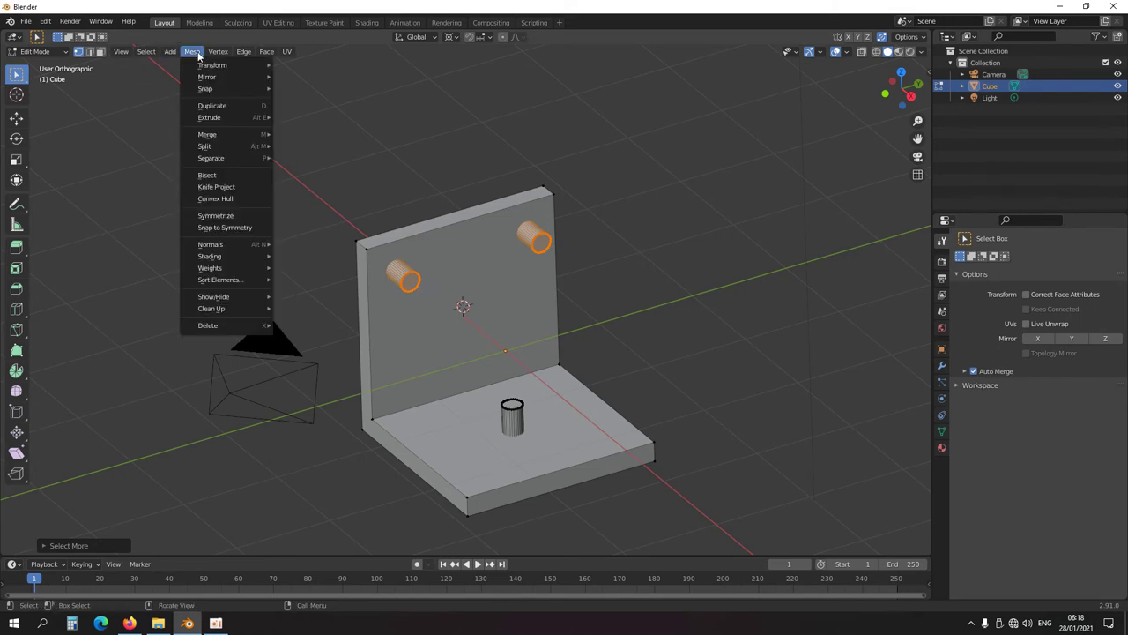
mouse_move(206, 79)
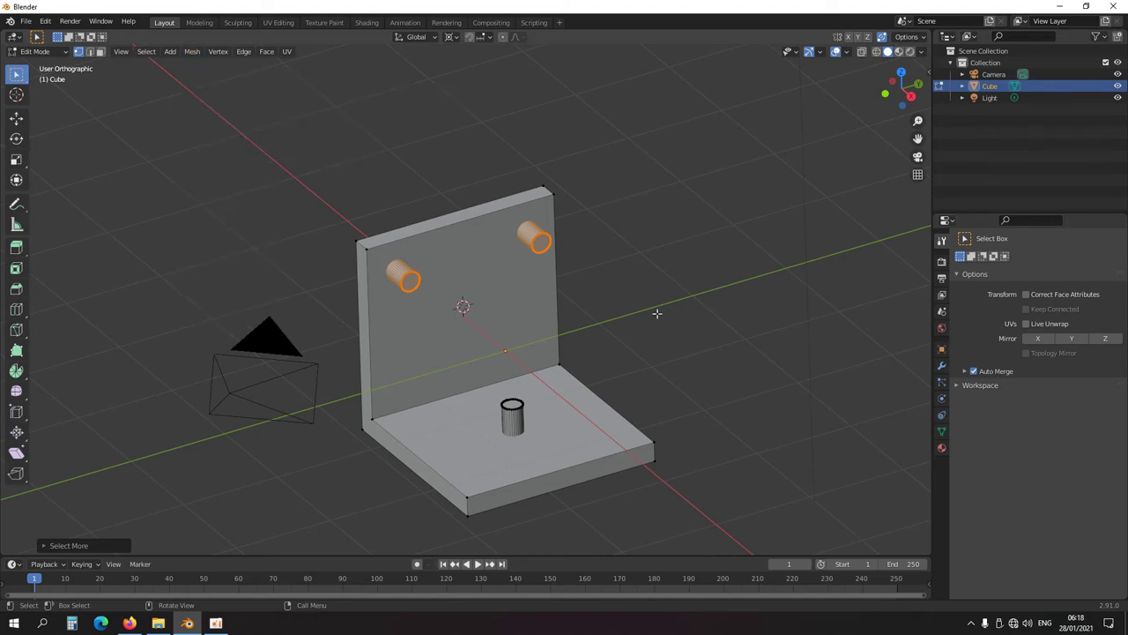
Extrude the short edge at the upright plate's upper far corner toward the pointer five times, forming a curved strip
click(374, 260)
click(536, 171)
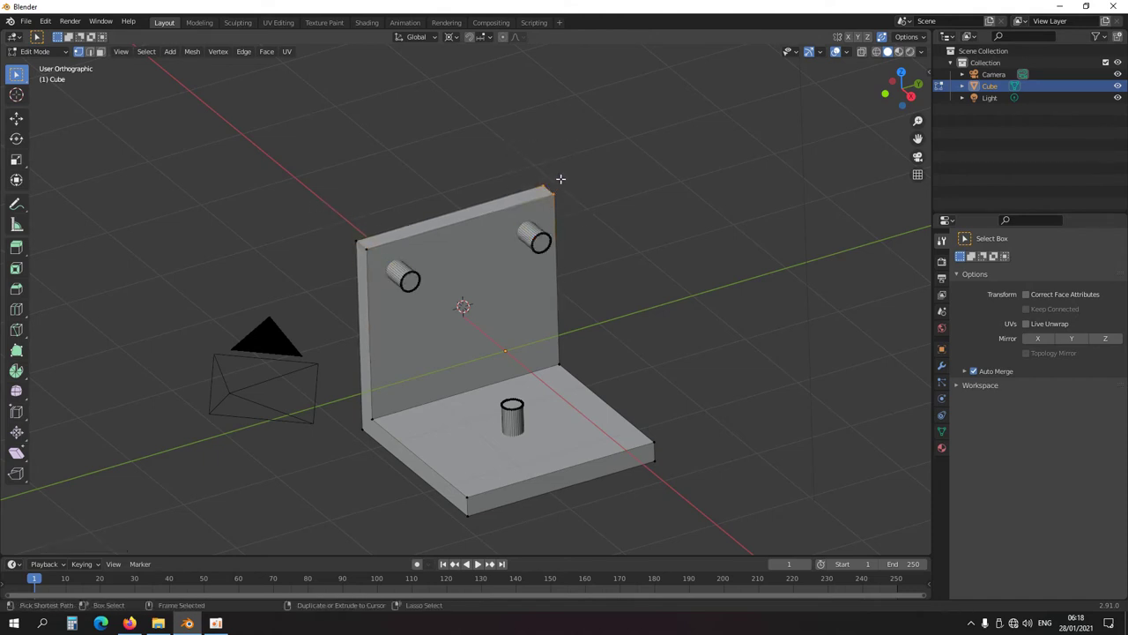
ctrl+right_click(560, 176)
ctrl+right_click(568, 163)
ctrl+right_click(573, 148)
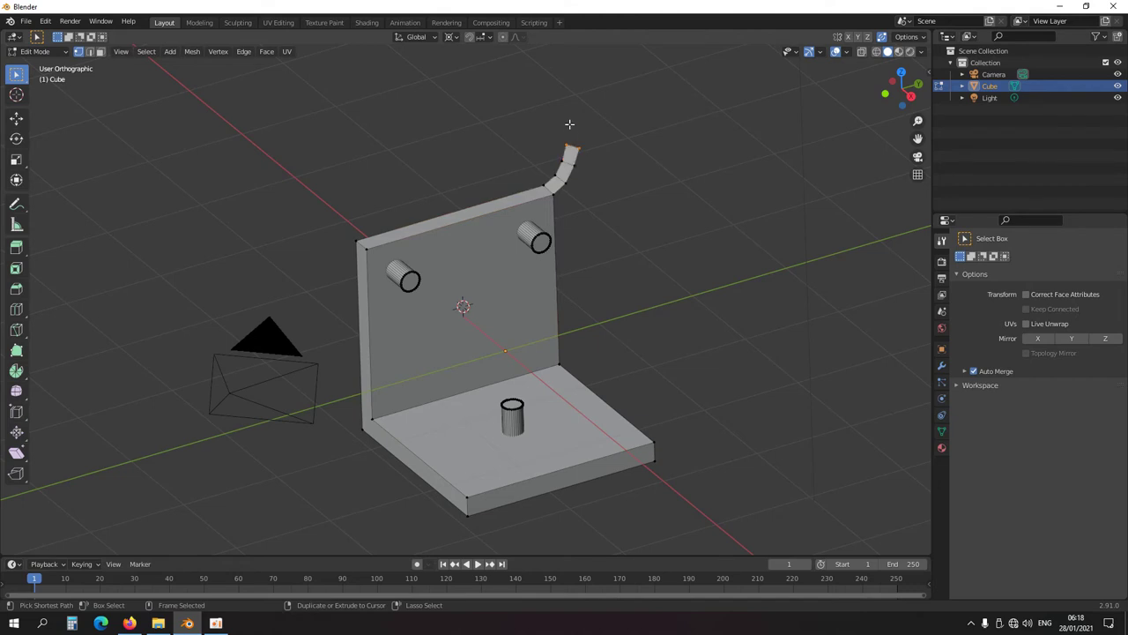
ctrl+right_click(569, 124)
ctrl+right_click(567, 110)
middle_drag(494, 214, 413, 244)
Undo the five edge extrusions above the upright plate
key(ctrl+z)
key(ctrl+z)
key(ctrl+z)
key(ctrl+z)
key(ctrl+z)
Assign Ctrl+Alt+Right Mouse as the shortcut for Interactive Mirror
middle_drag(486, 307, 562, 333)
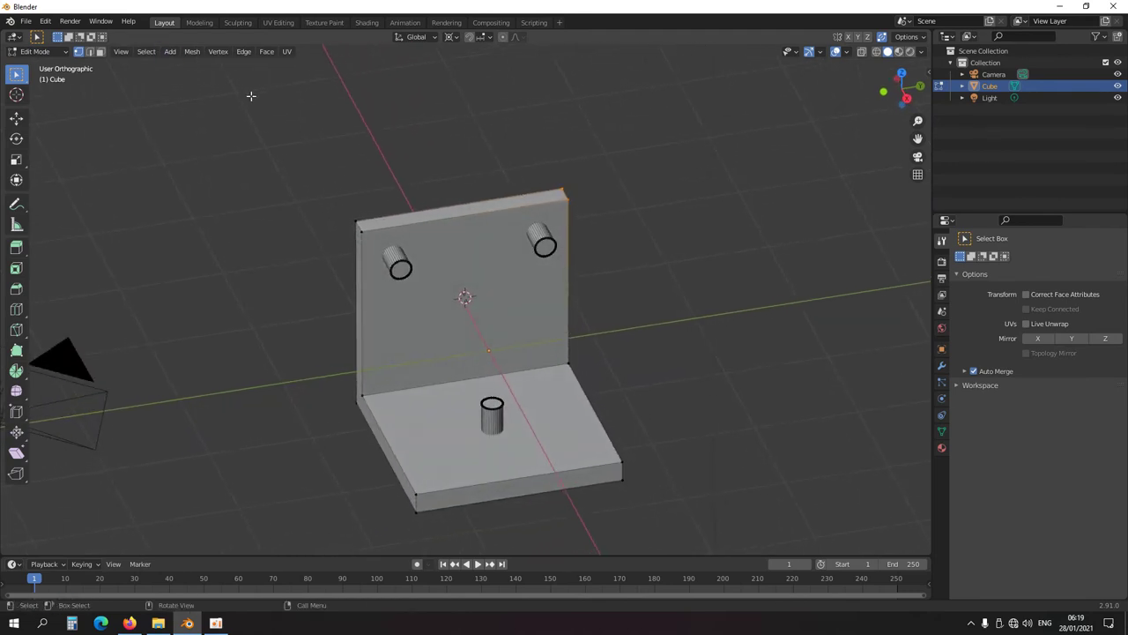
click(191, 50)
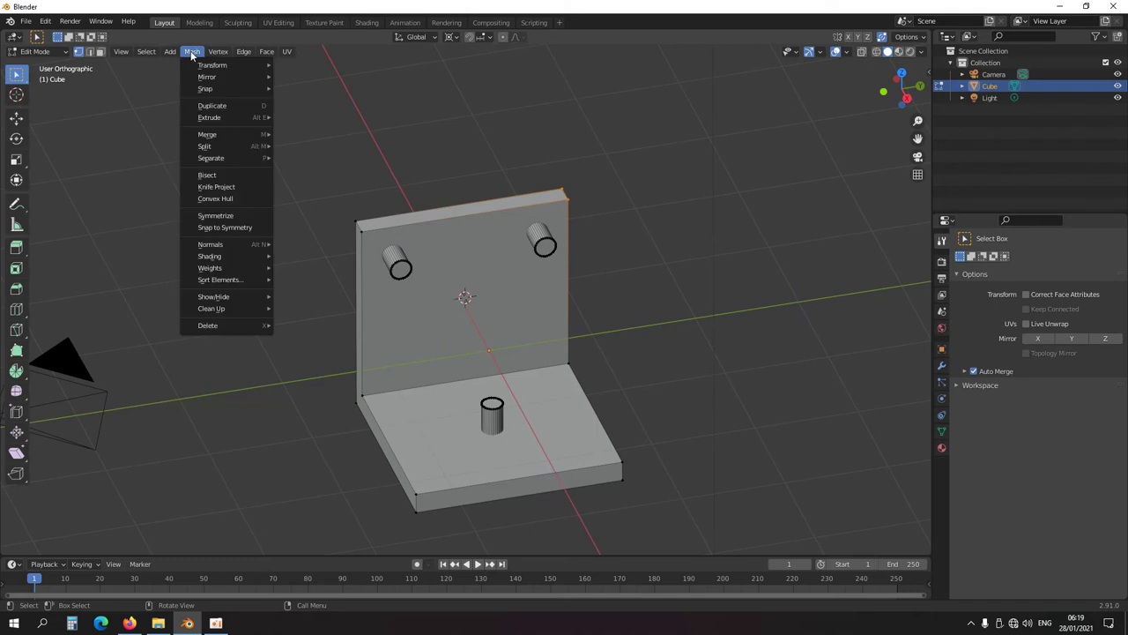
mouse_move(256, 77)
right_click(291, 77)
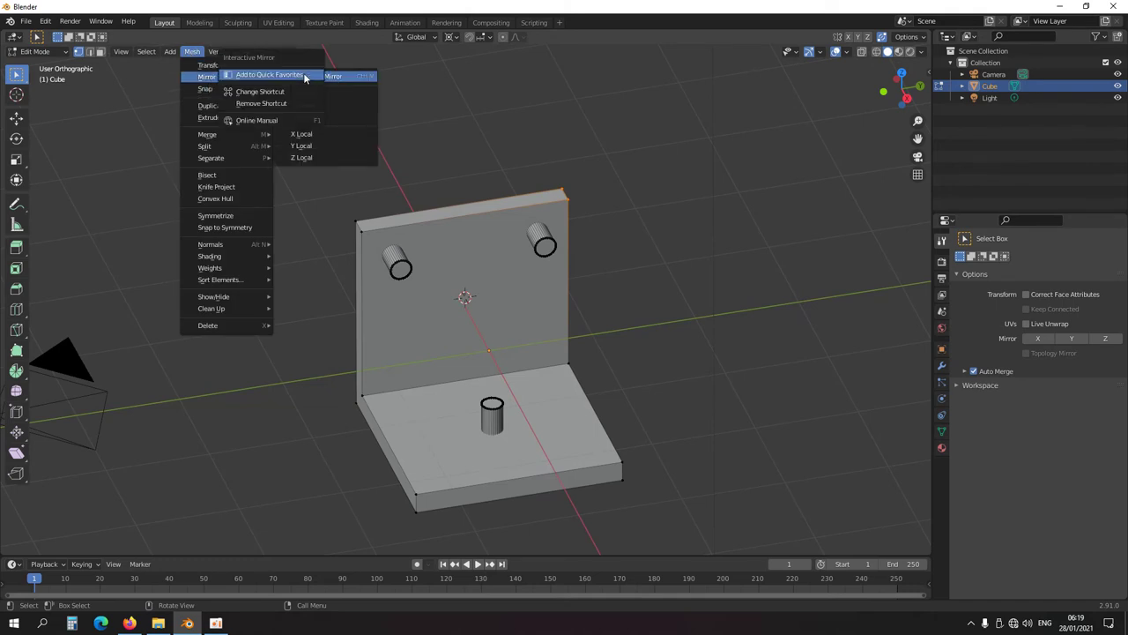
click(283, 89)
key(ctrl+alt)
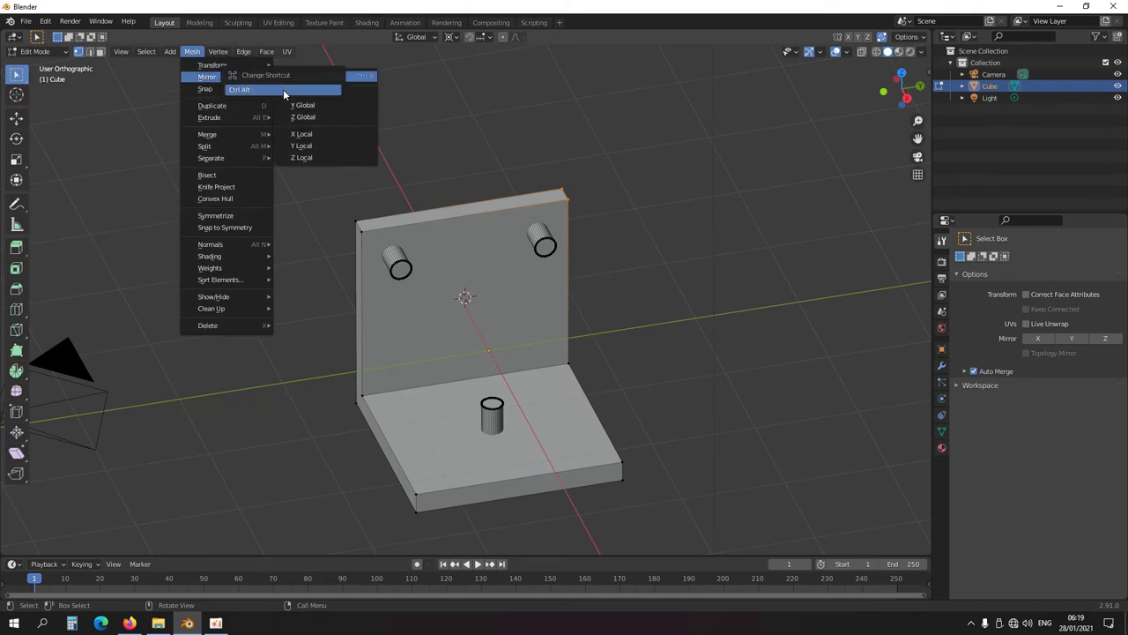
ctrl+alt+click(282, 91)
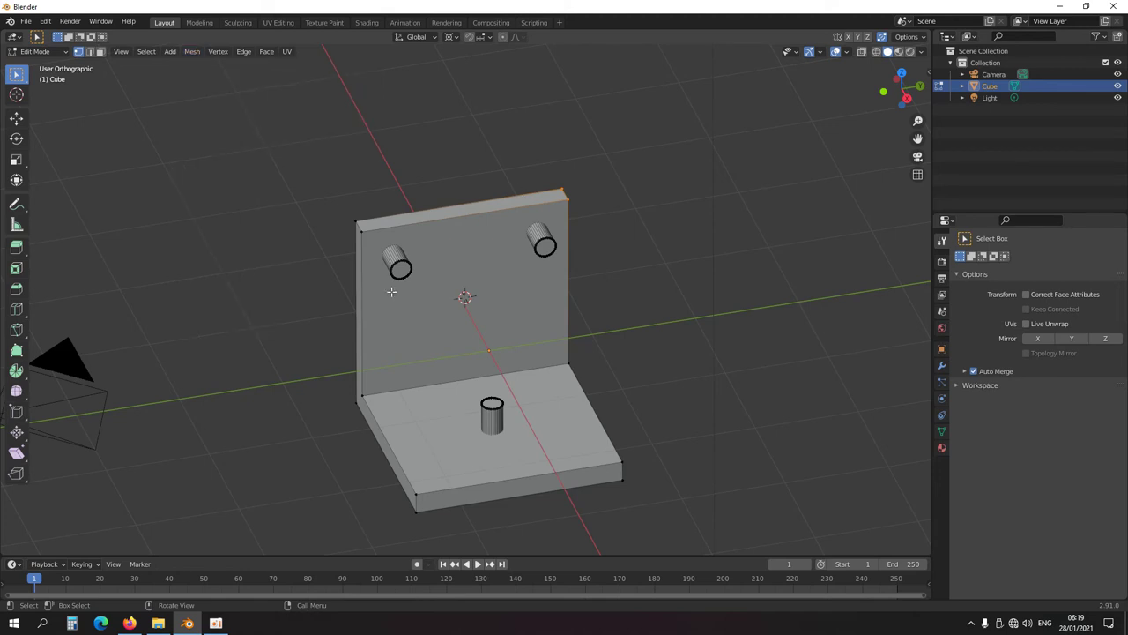
Select both cylinders on the upright plate and try Interactive Mirror with its new shortcut
click(369, 392)
shift+click(560, 196)
key(ctrl+alt+m)
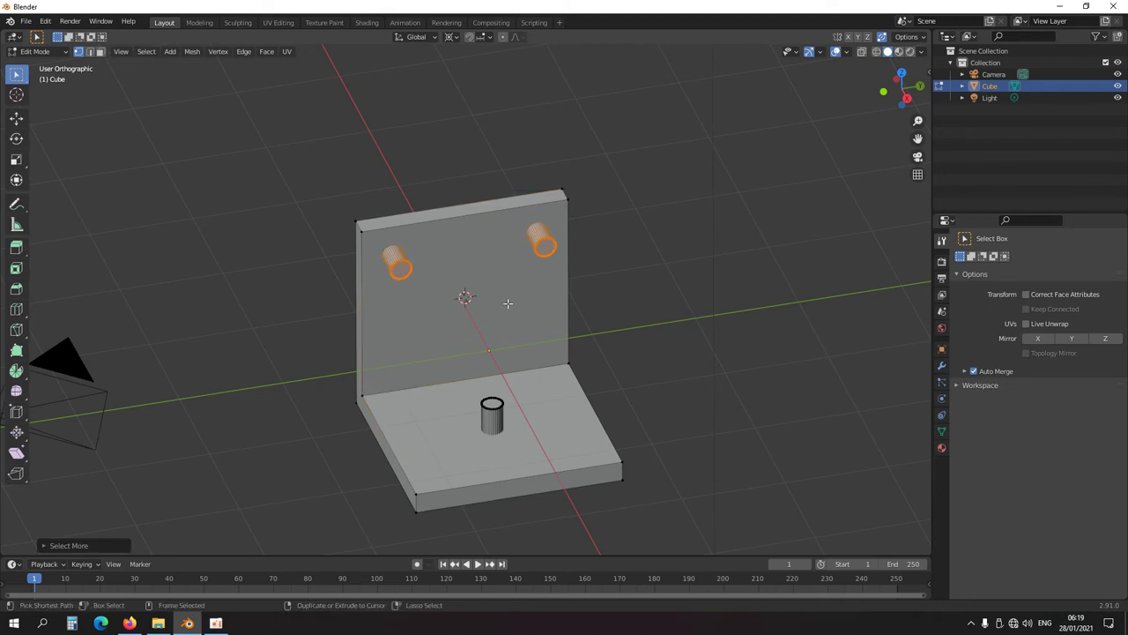
ctrl+alt+right_click(513, 306)
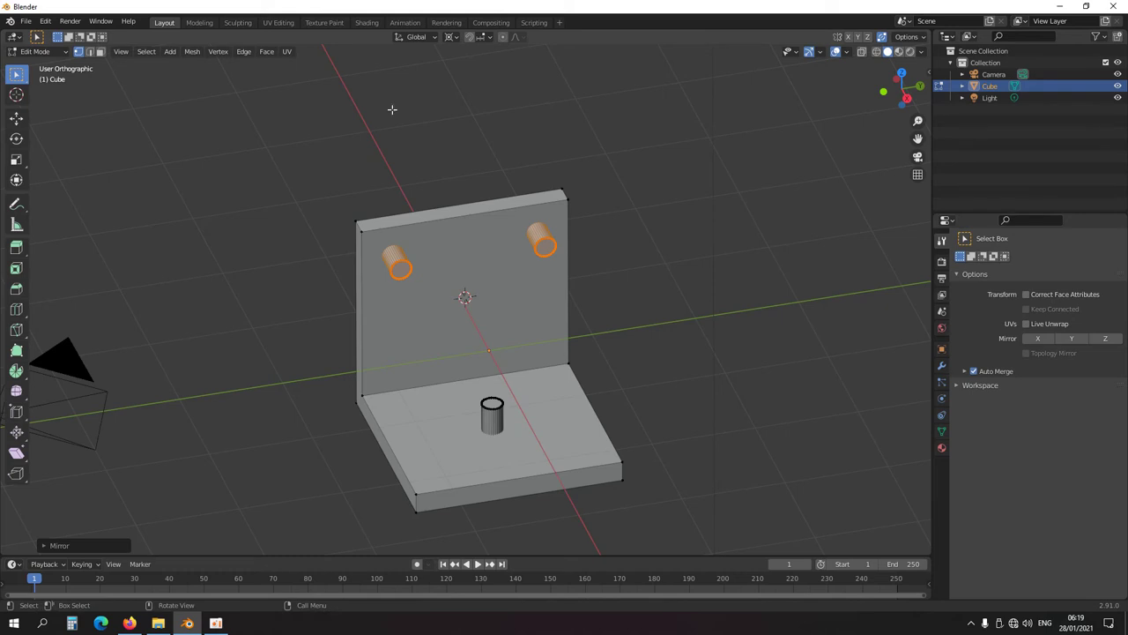
Search the keymap preferences for "mirror", set the 3D View Mirror shortcut to trigger on Release, and save the preferences
click(45, 22)
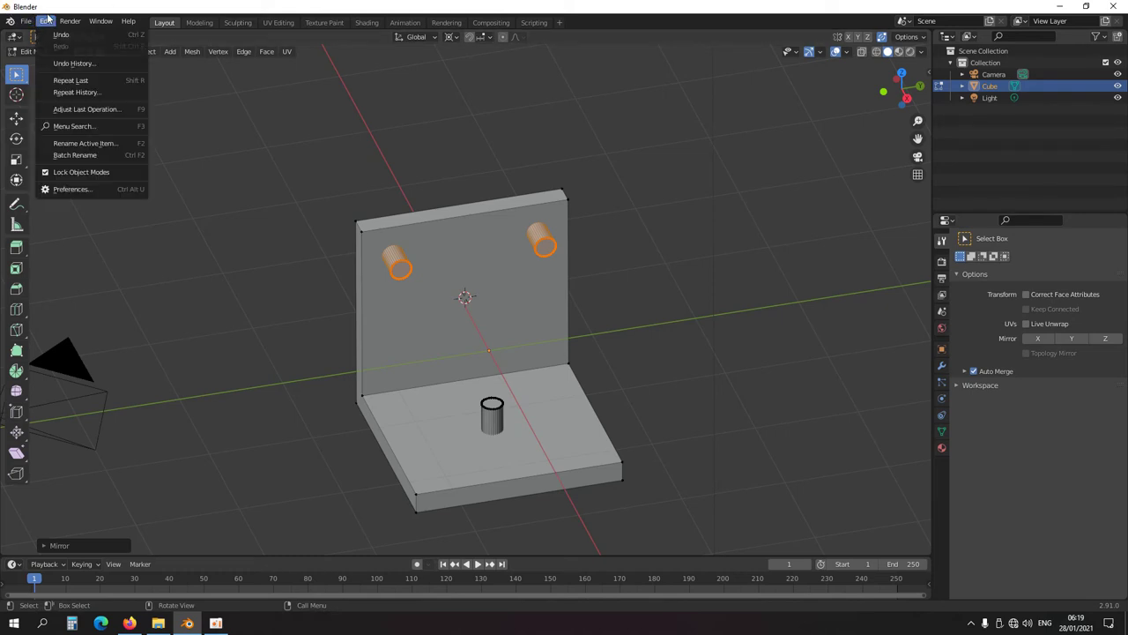
click(71, 188)
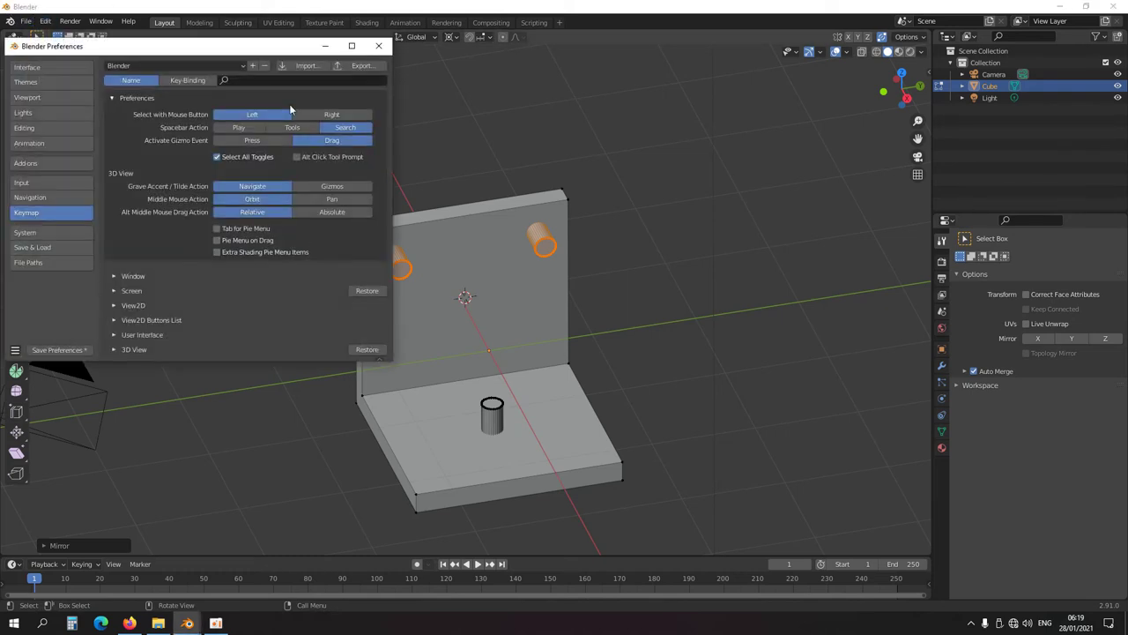
click(249, 82)
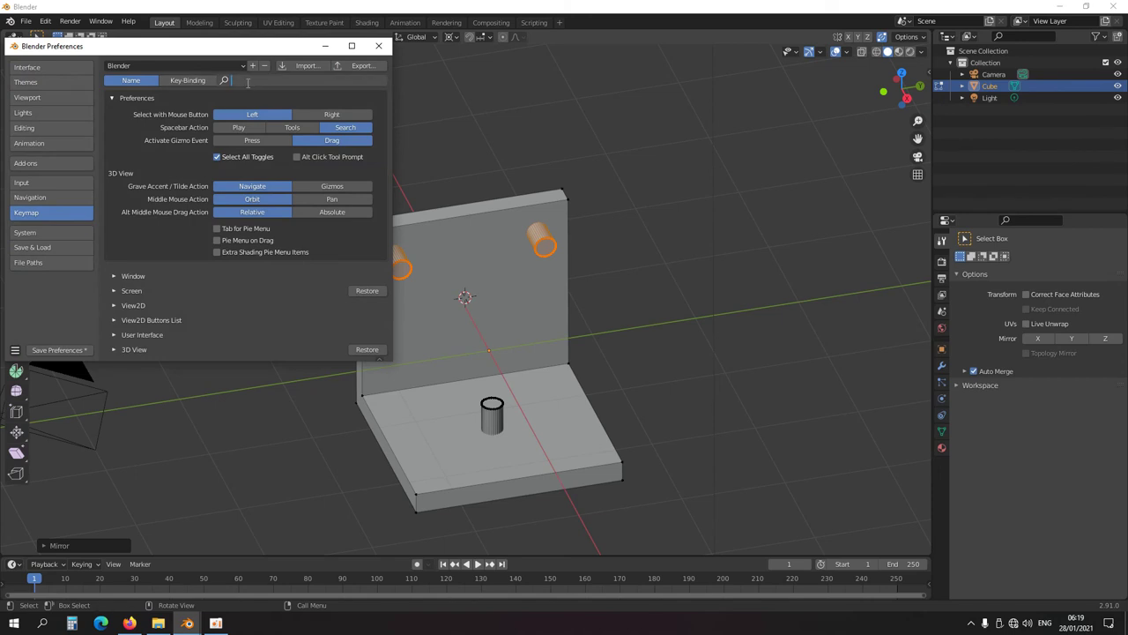
text(mirror)
key(Return)
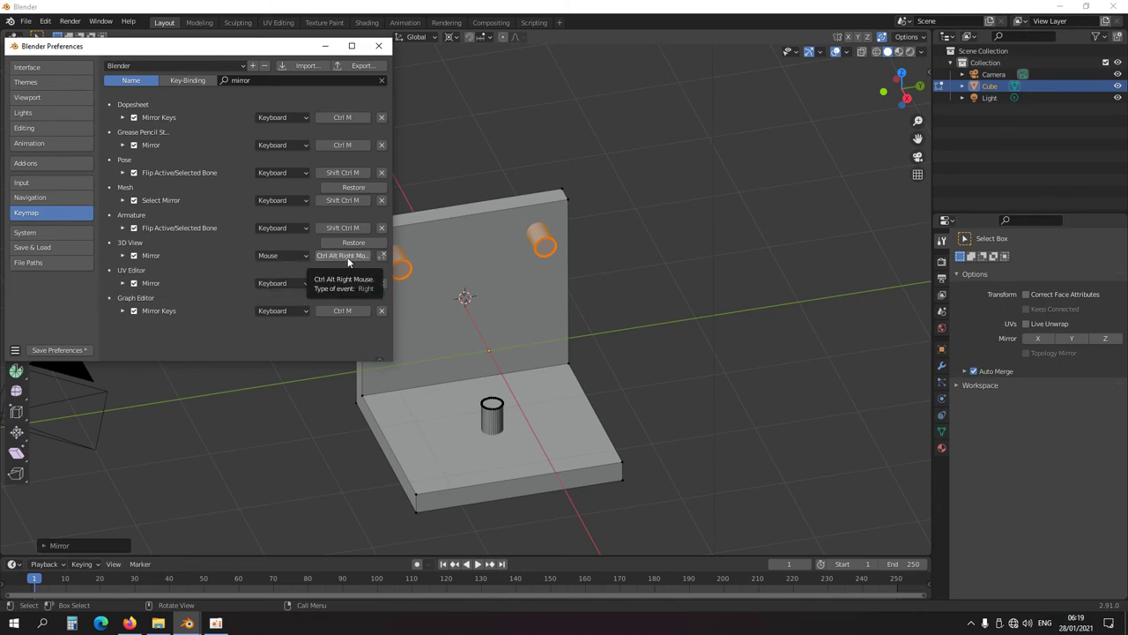
click(123, 256)
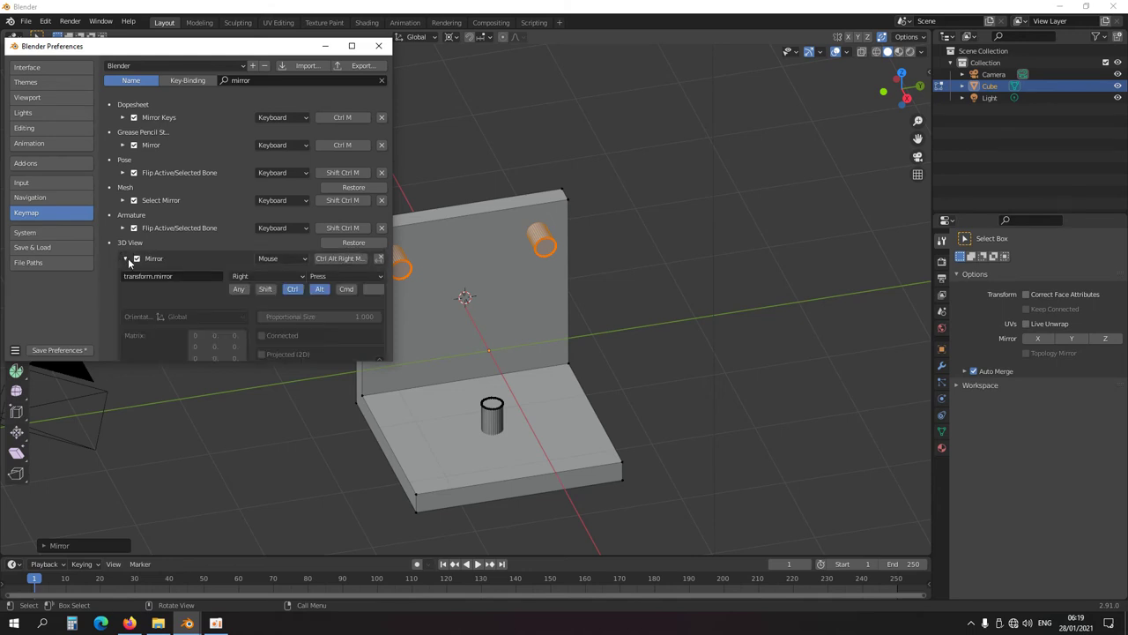
click(331, 277)
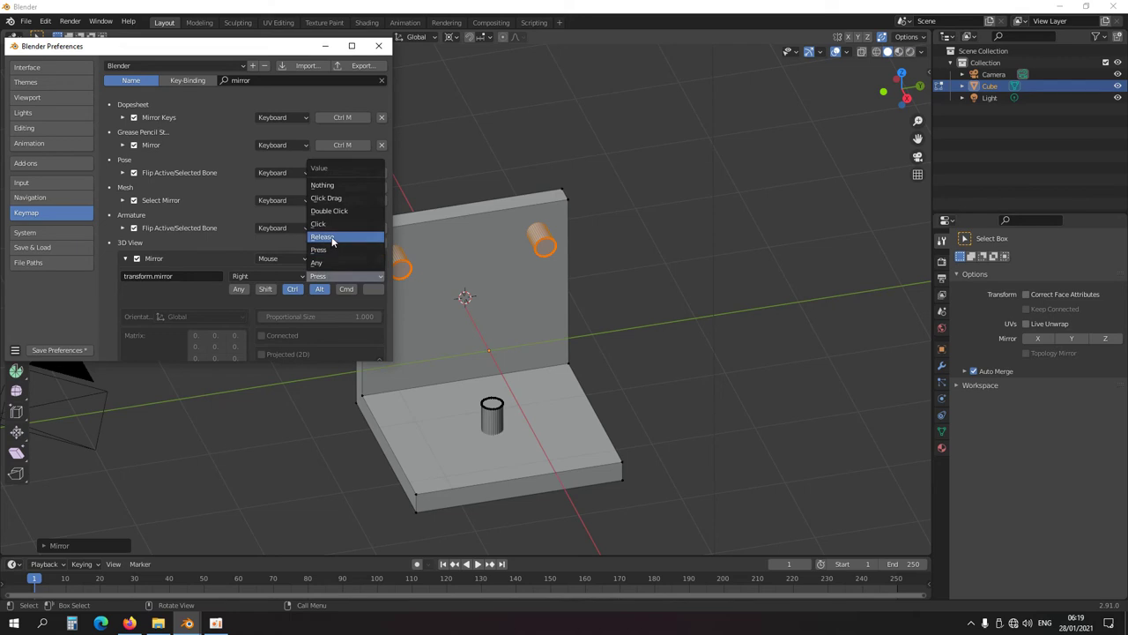
click(322, 237)
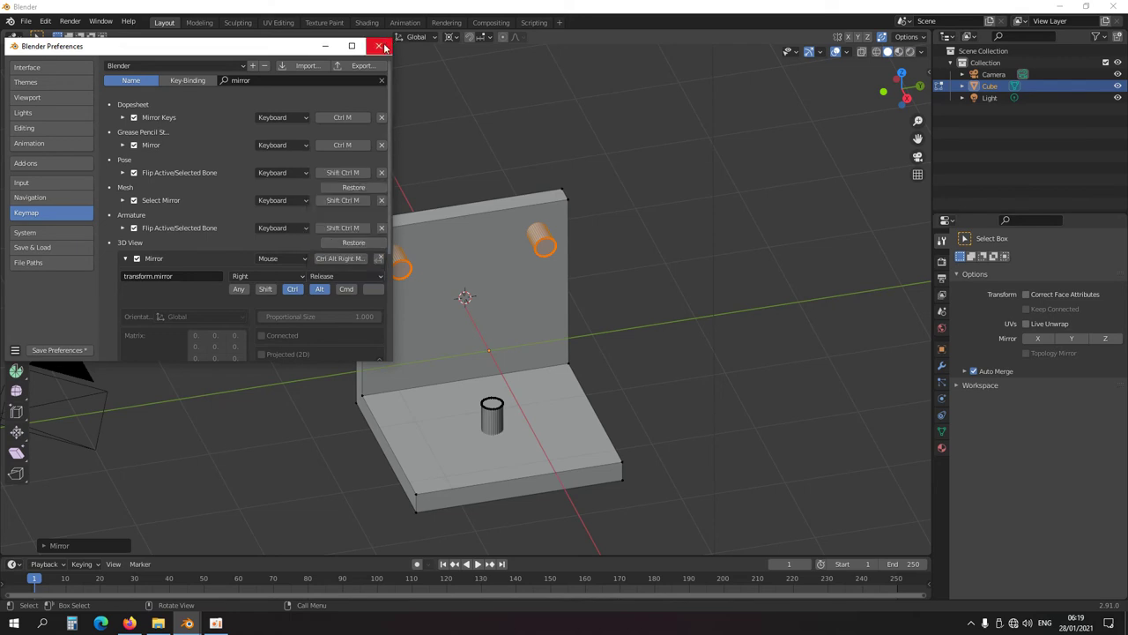
click(55, 349)
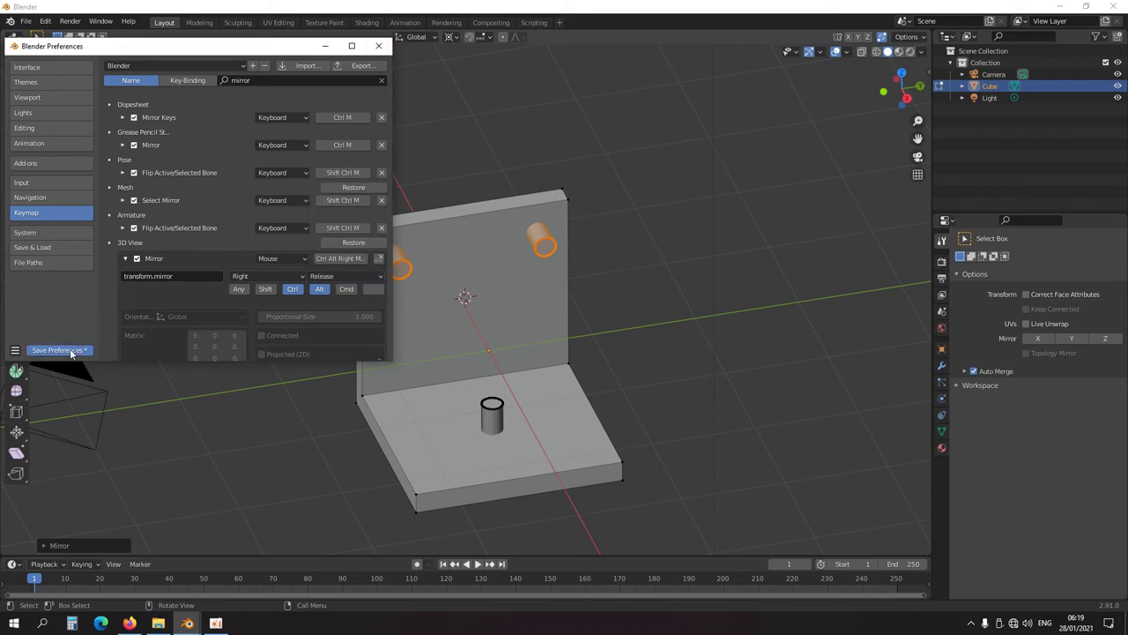
click(379, 46)
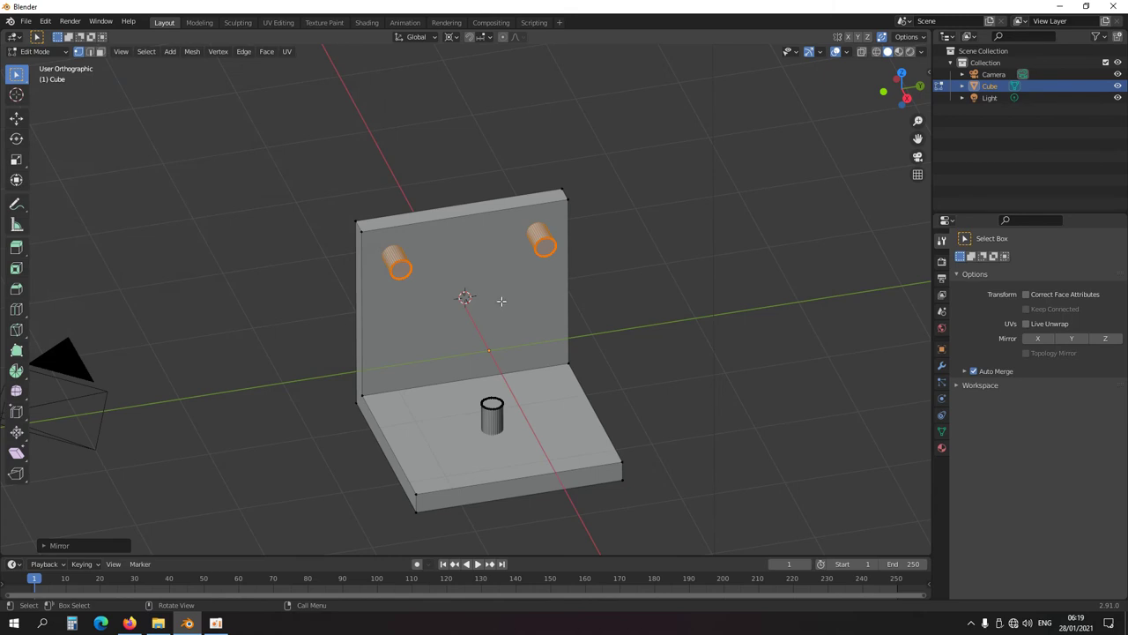
Try Interactive Mirror on the two upper cylinders, switching between the global Z and X axes
key(ctrl+m)
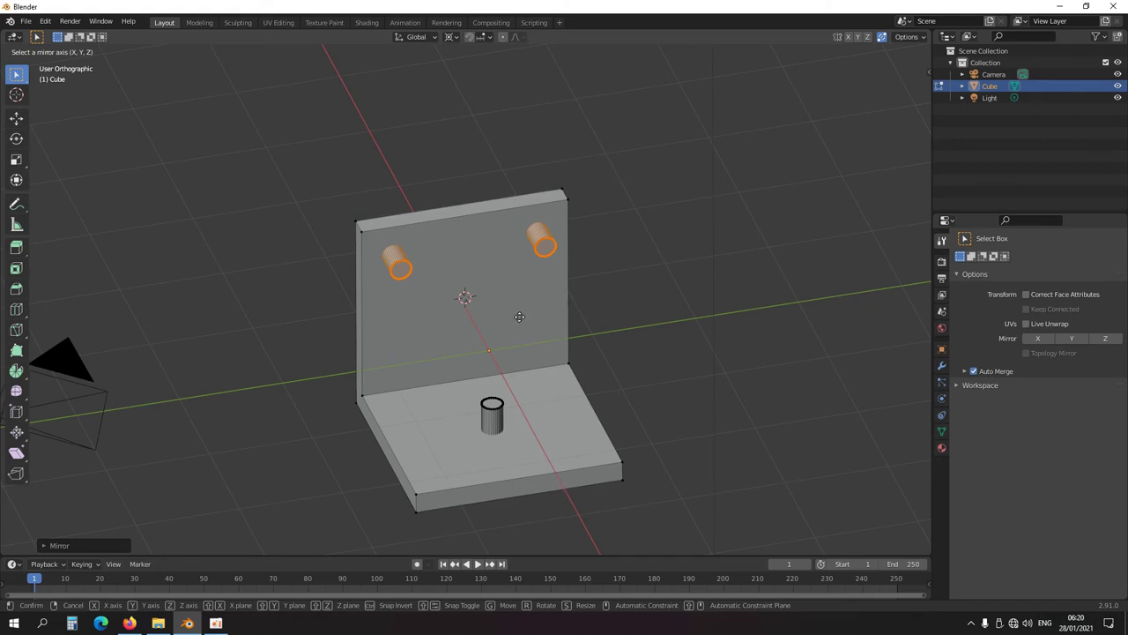
key(z)
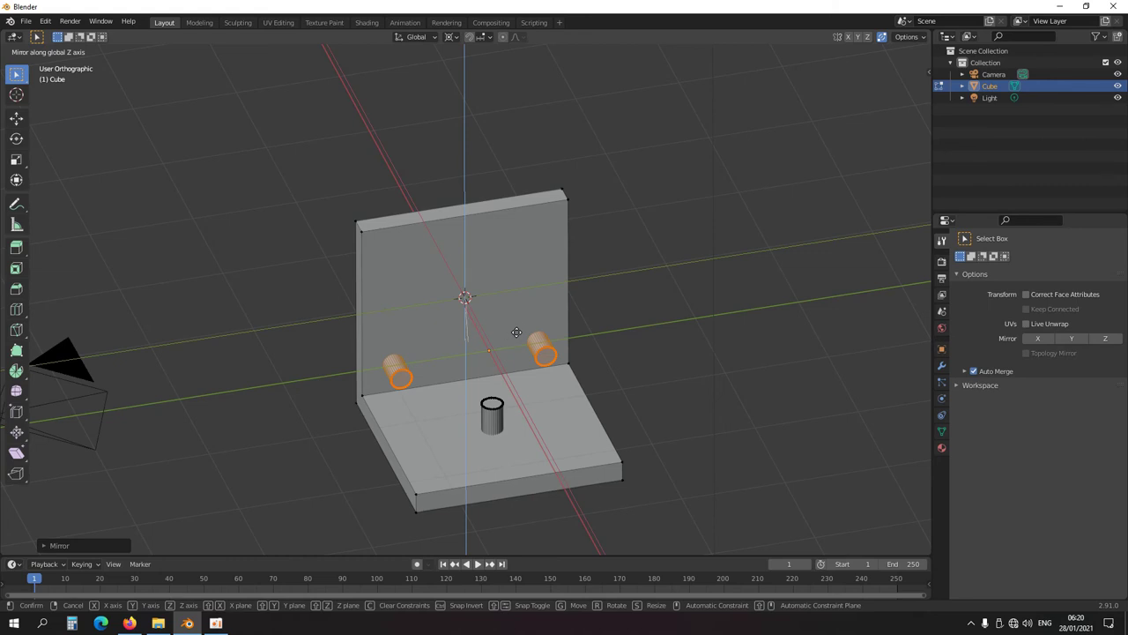
key(x)
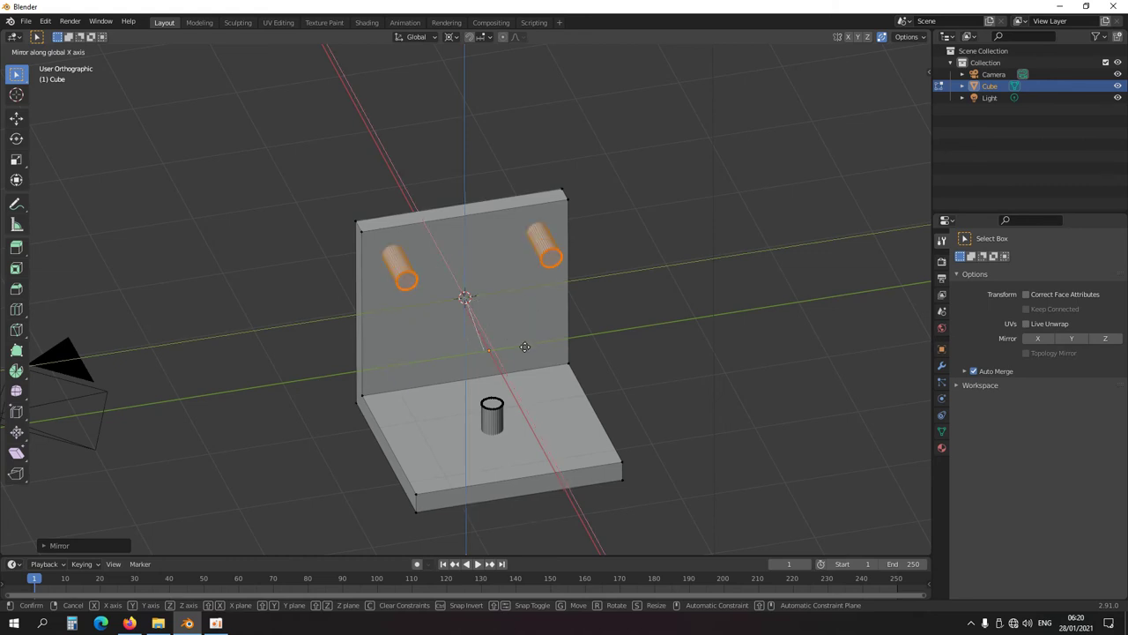
key(z)
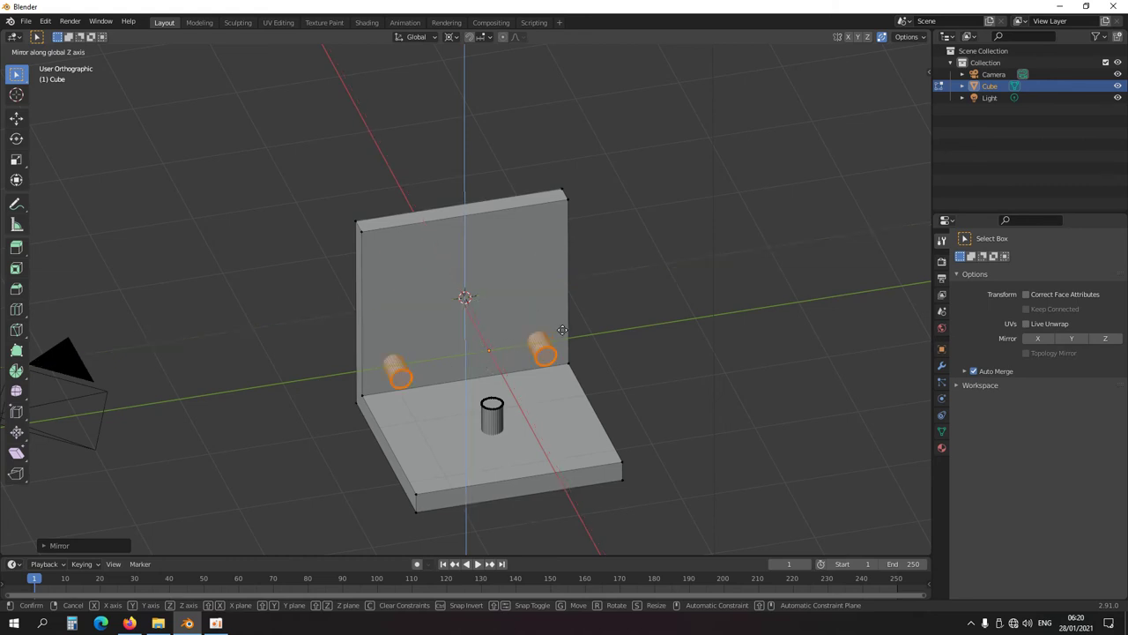
click(505, 286)
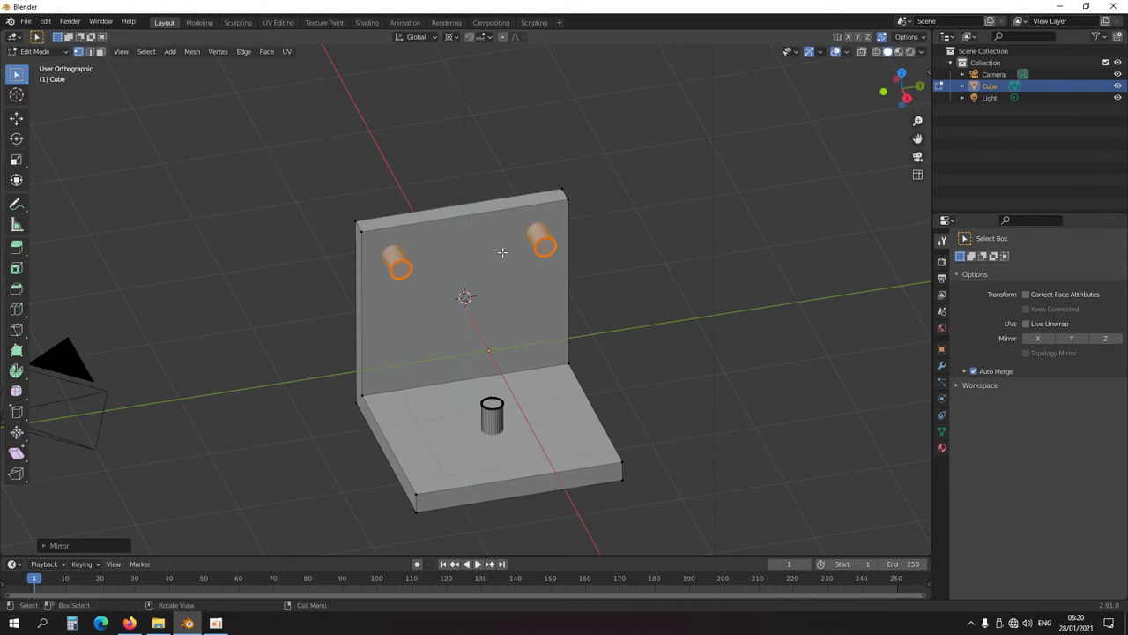
Duplicate the two upper cylinders in place and mirror the copies along the global Z axis to the upright plate's lower half
key(shift+d)
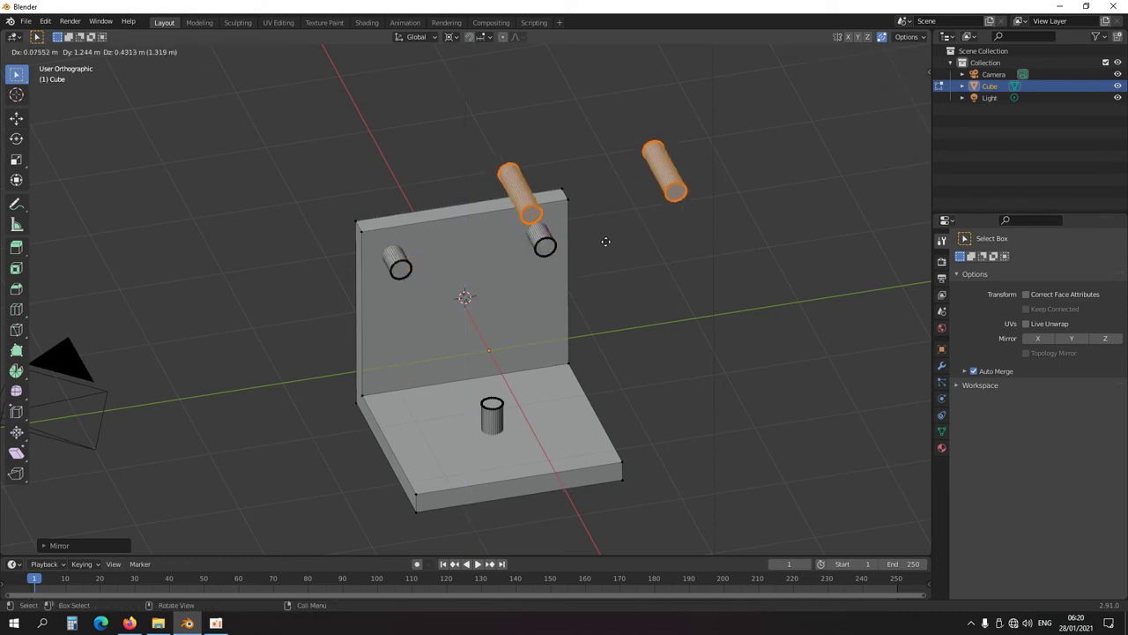
right_click(619, 238)
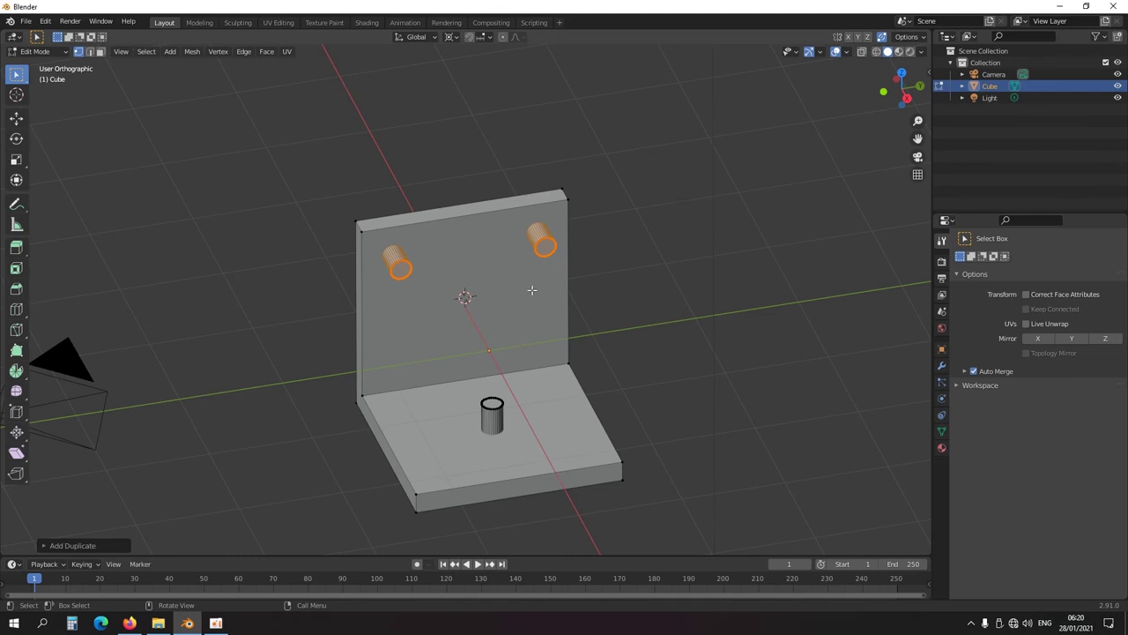
key(ctrl+m)
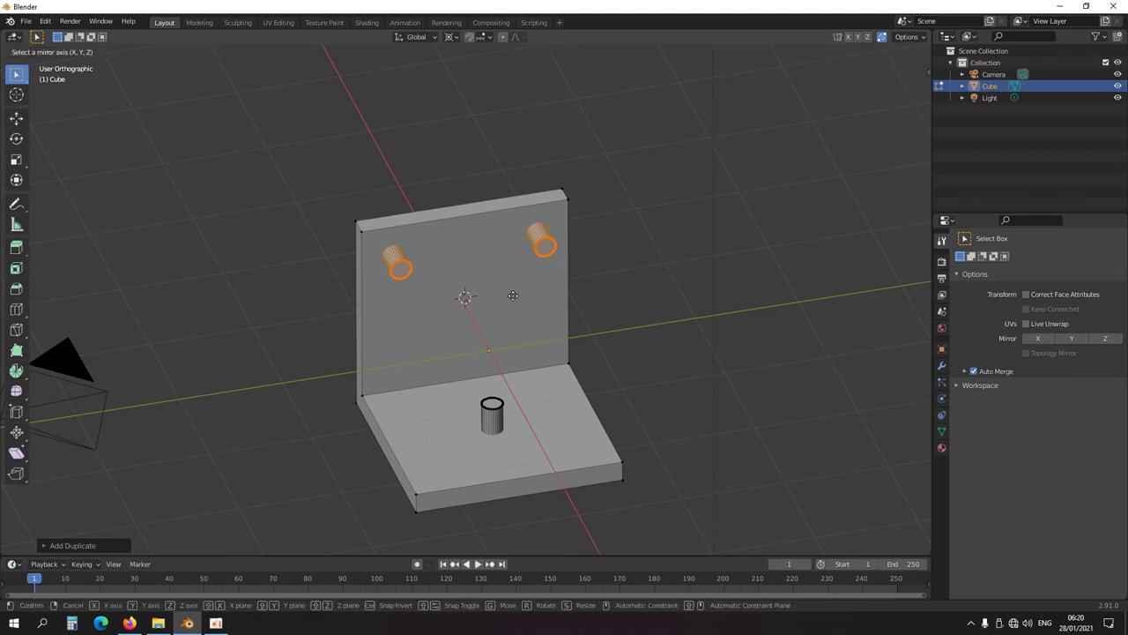
key(y)
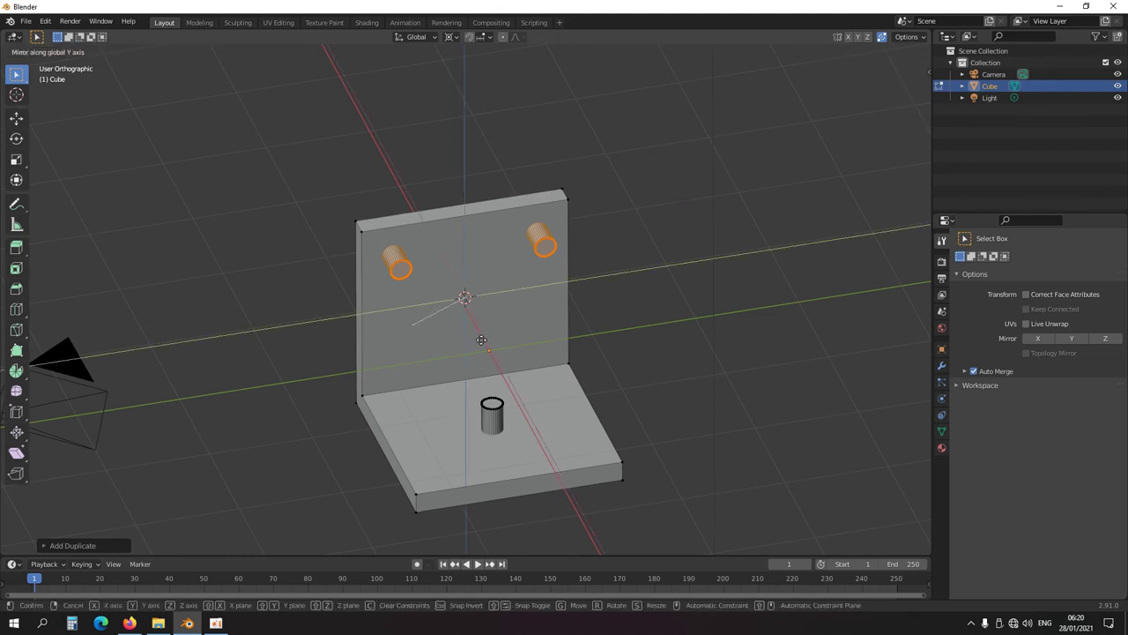
key(z)
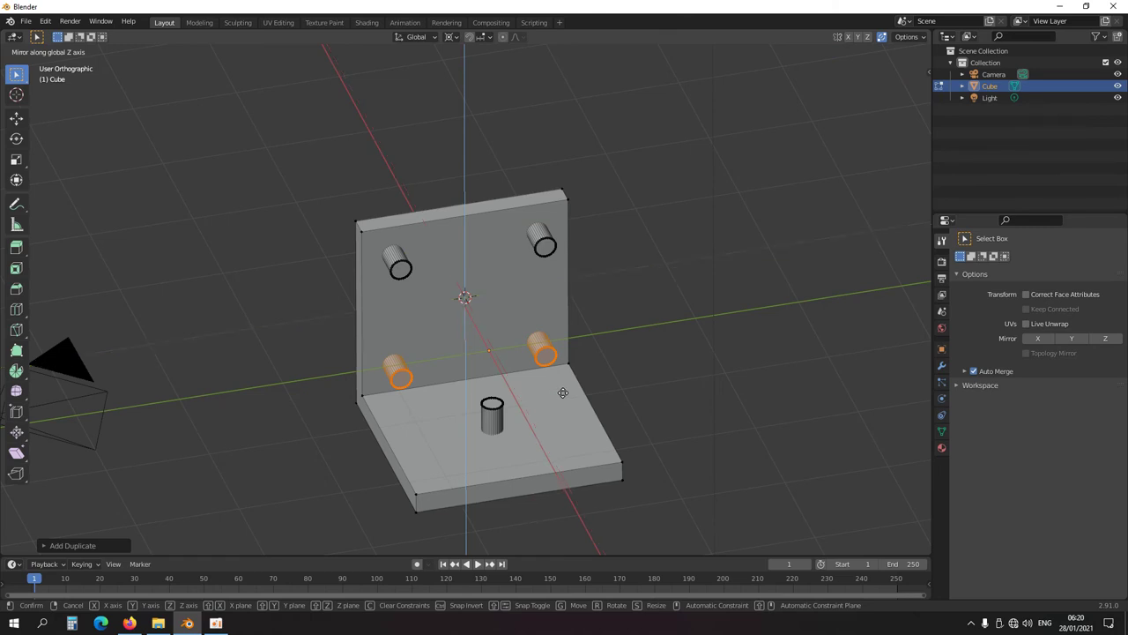
click(567, 396)
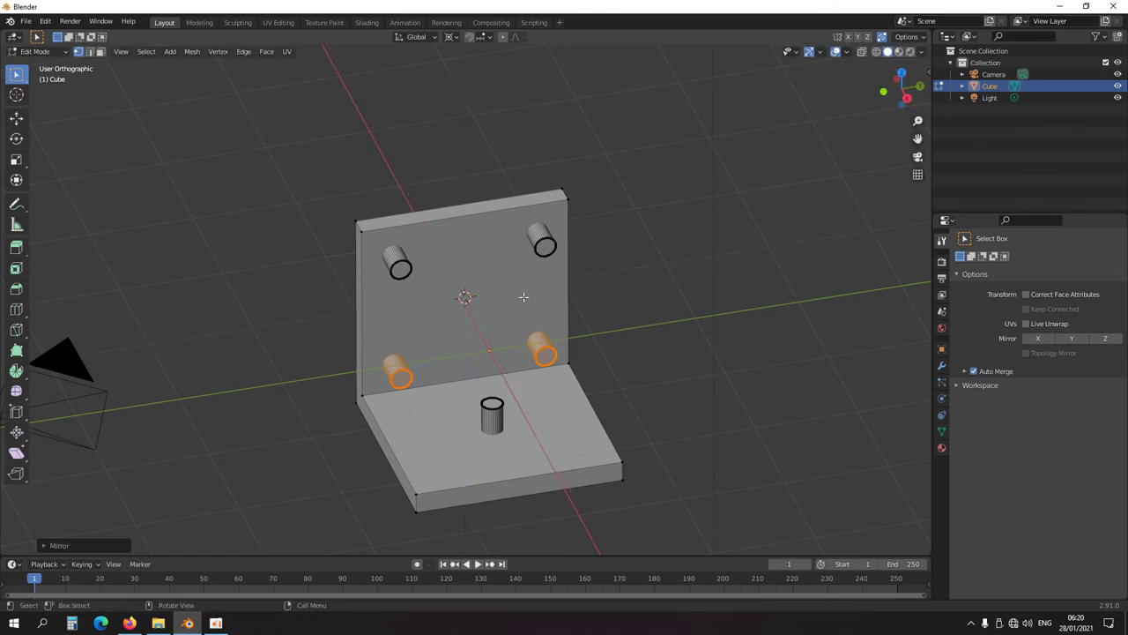
Extend the selection to all five complete cylinders on the upright plate and the base plate
shift+drag(550, 282, 525, 222)
shift+drag(436, 278, 360, 252)
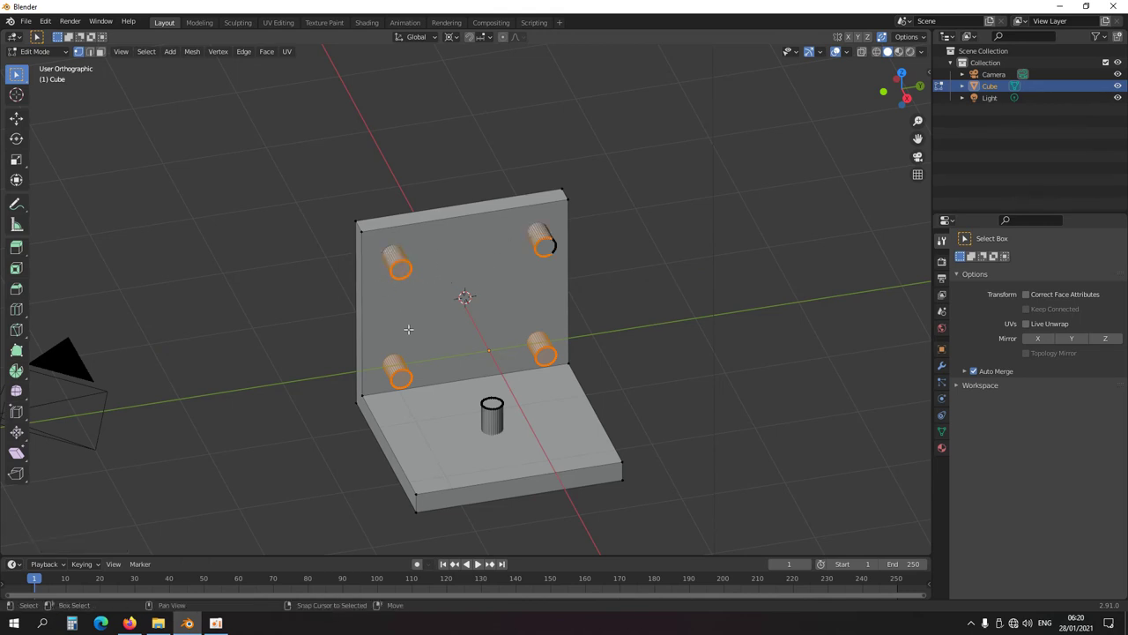
shift+drag(465, 400, 529, 429)
key(ctrl+KP_Add)
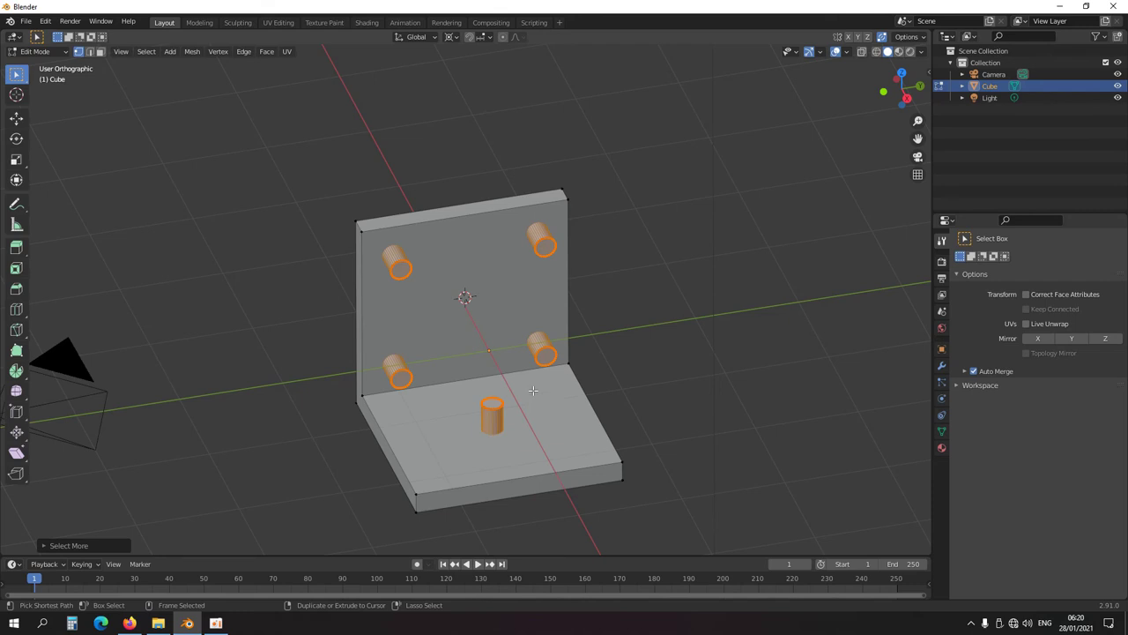
Try Intersect (Boolean) with the five selected cylinders, inspect the result, and undo it
key(ctrl+f)
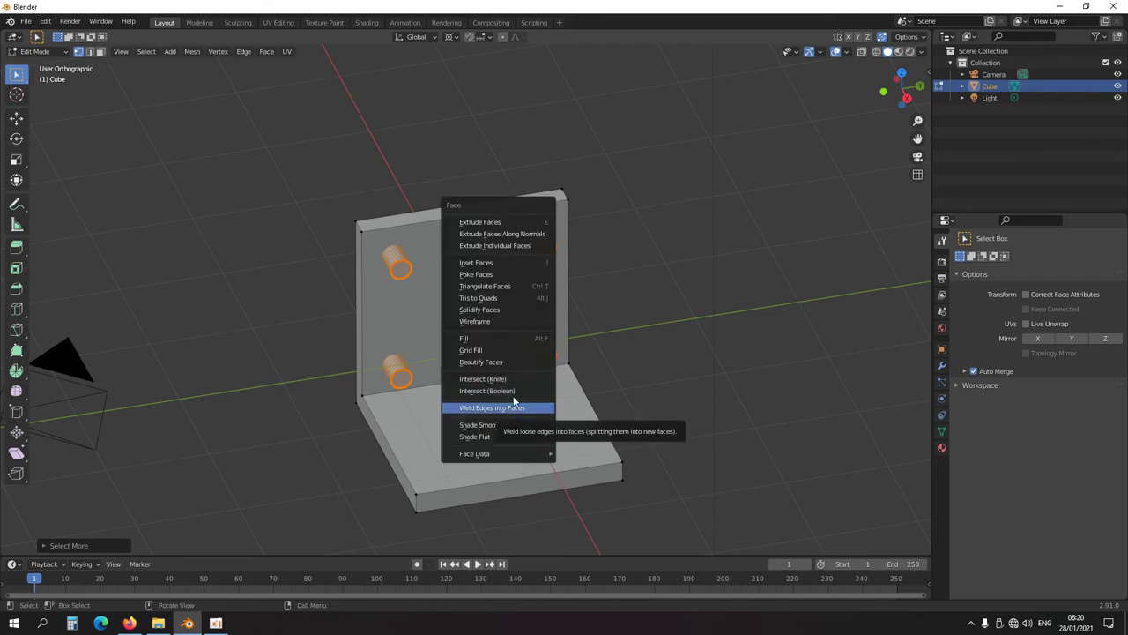
click(511, 391)
middle_drag(441, 402, 476, 418)
scroll(467, 408, up, 3)
scroll(465, 404, down, 4)
key(ctrl+z)
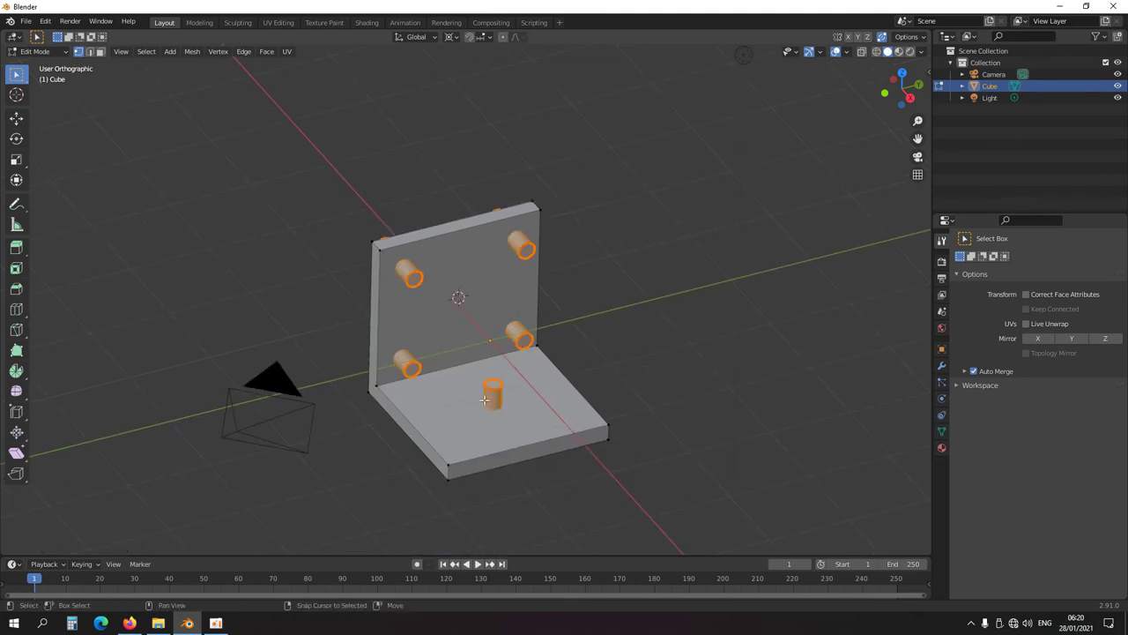
Recalculate the normals of the selected cylinders and cut them out of the bracket with Intersect (Boolean)
key(shift+n)
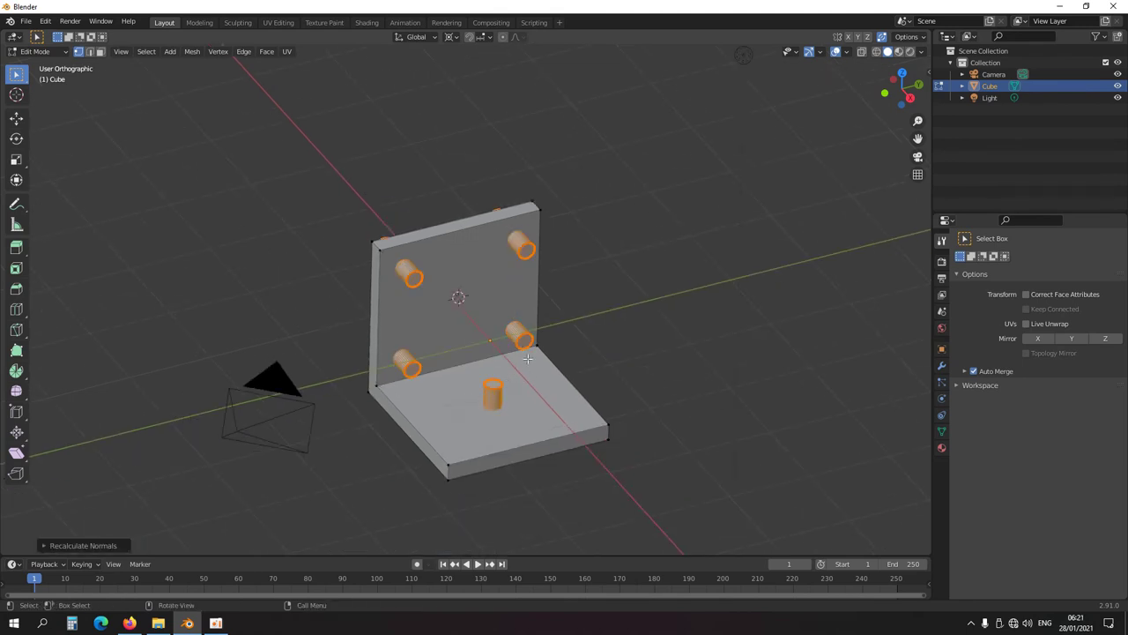
key(ctrl+f)
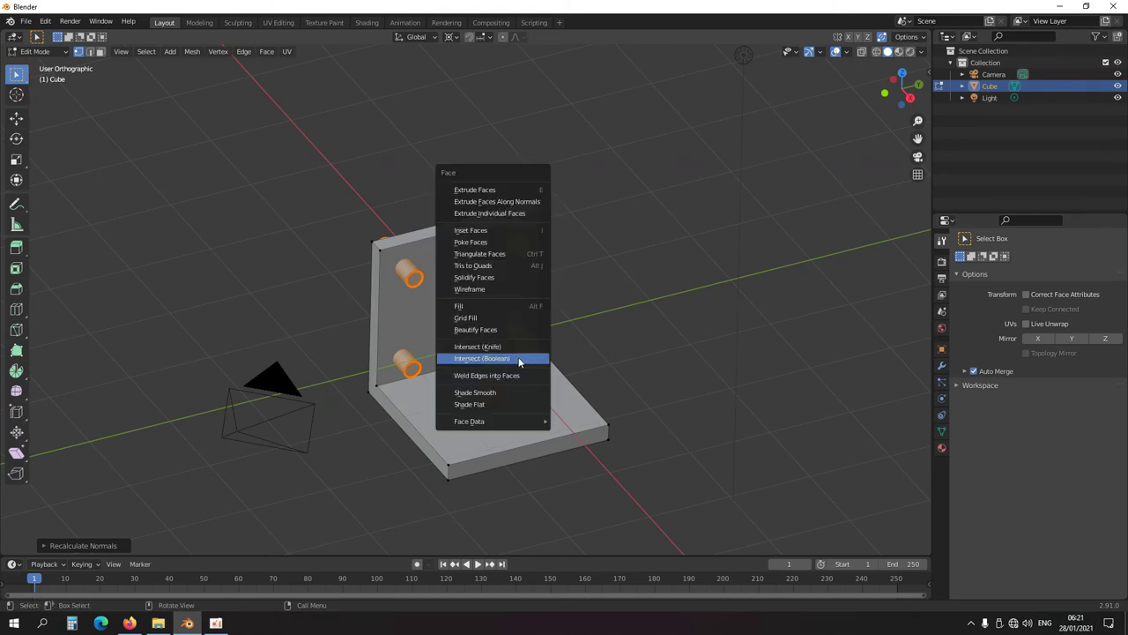
click(519, 361)
middle_drag(553, 379, 515, 373)
scroll(517, 373, up, 3)
In wireframe display, collapse the base plate hole's upper rim and then its lower rim to single vertices at their centres
key(alt+z)
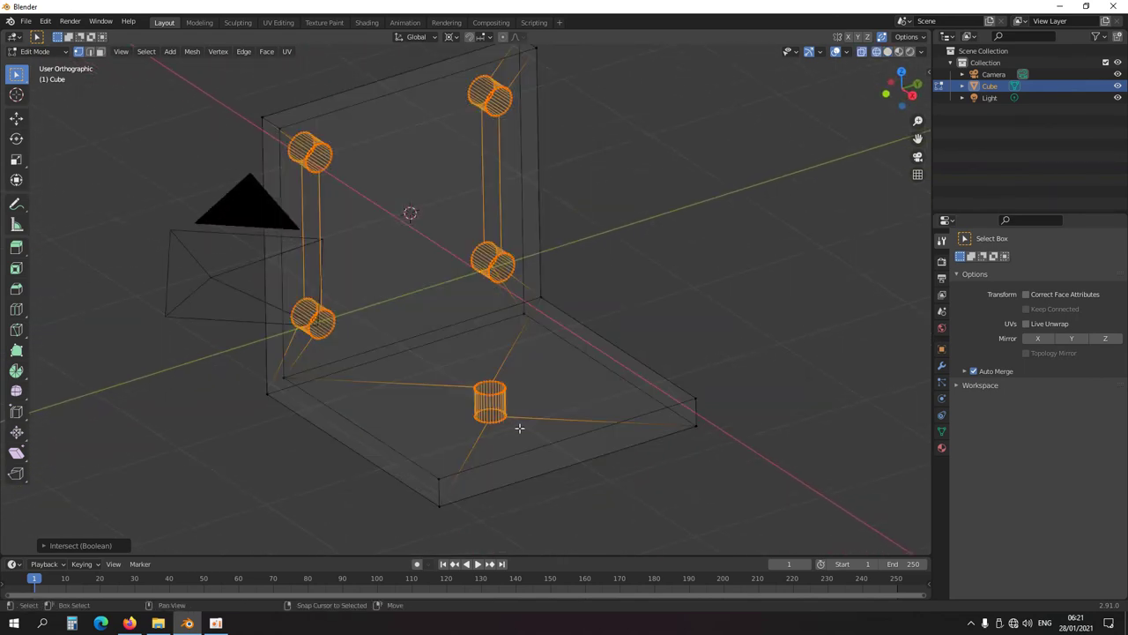
alt+click(506, 387)
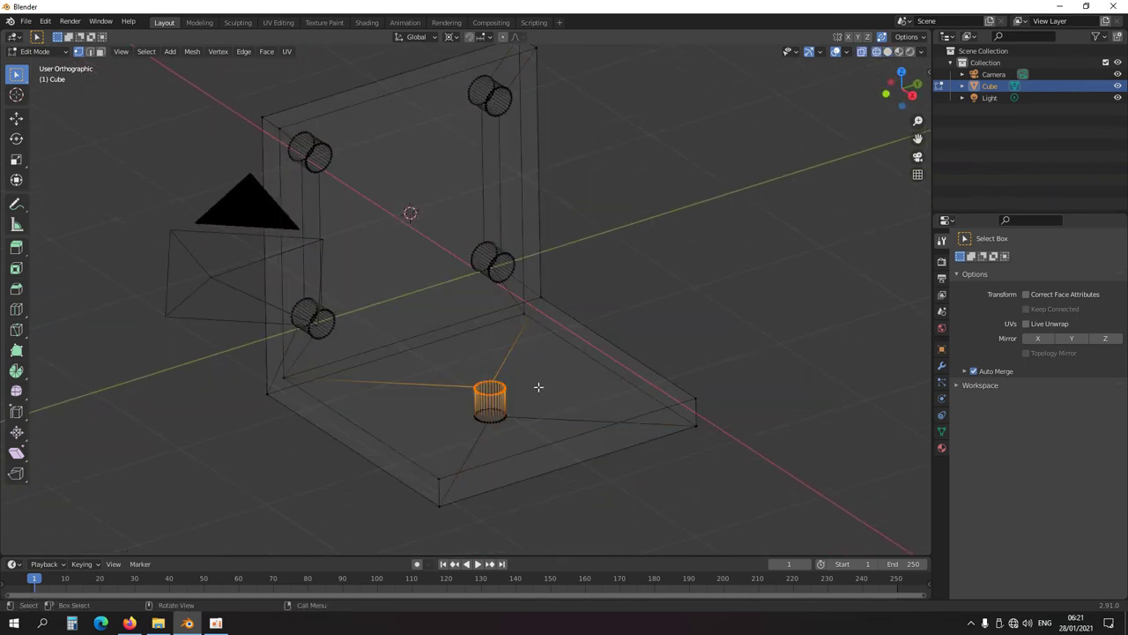
key(shift+s)
key(2)
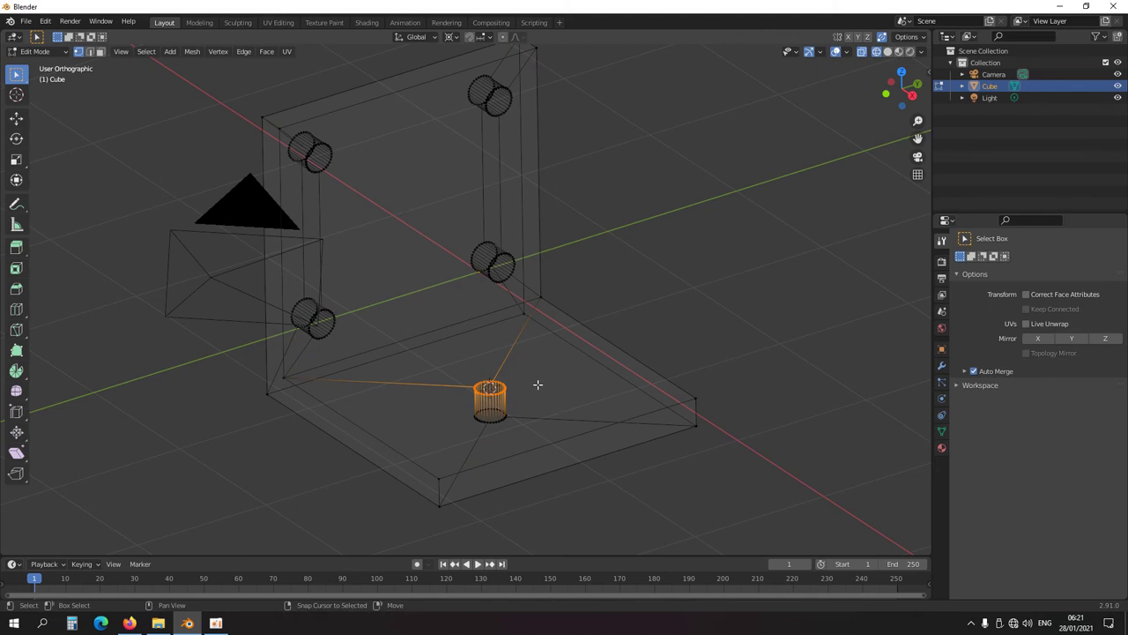
alt+right_click(537, 381)
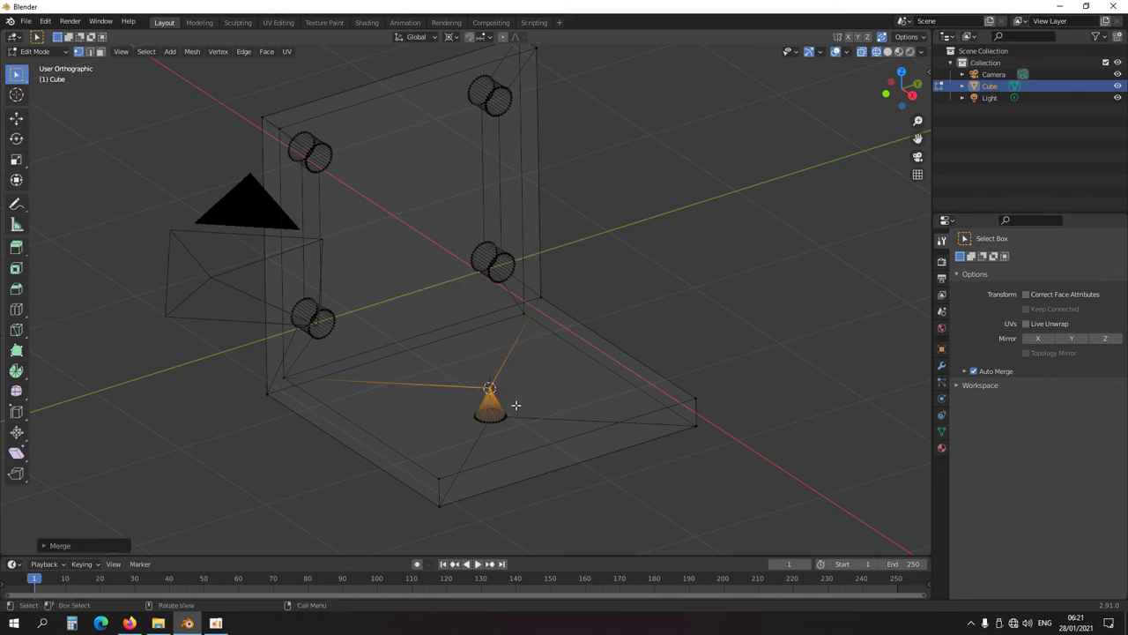
drag(516, 405, 489, 363)
alt+right_click(543, 422)
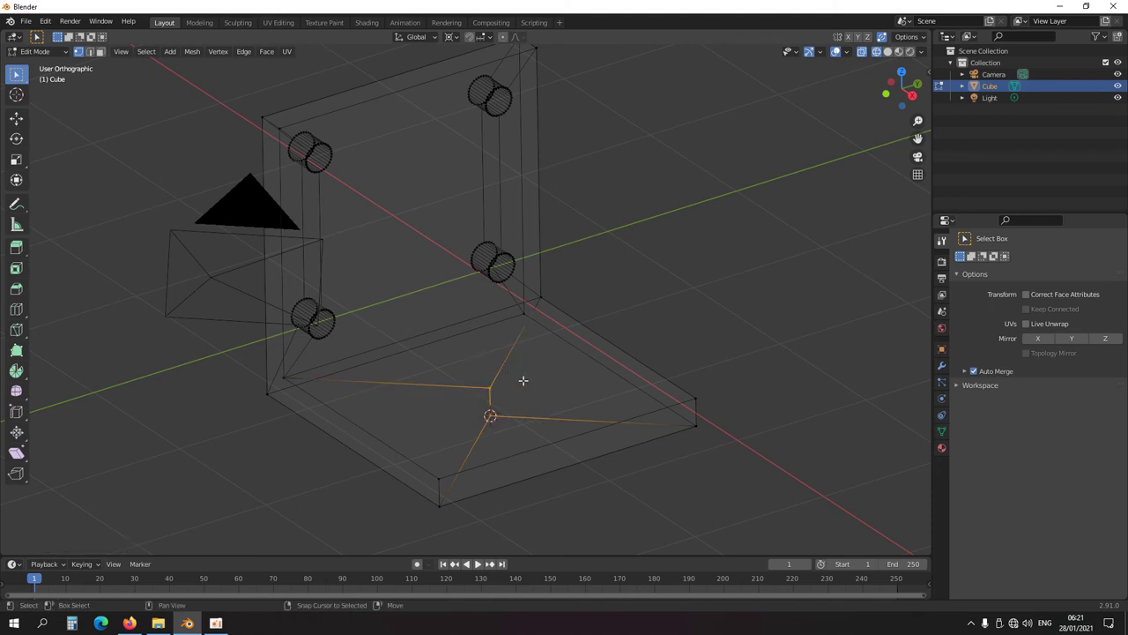
Dissolve the two merged vertices to close the base plate's hole, and return to solid shading
key(x)
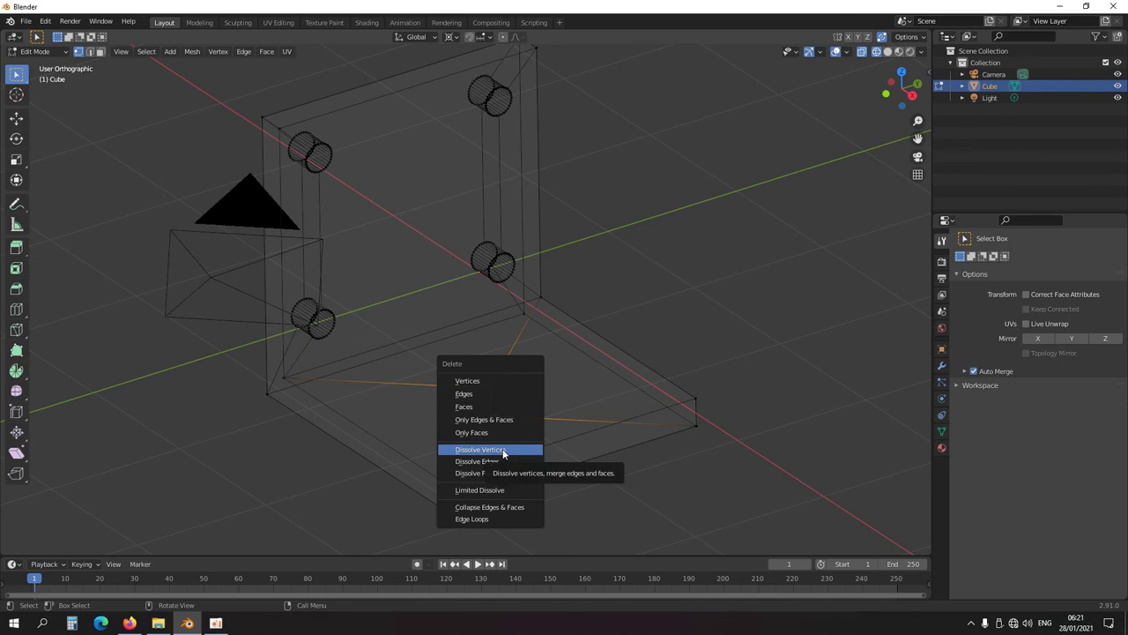
click(481, 449)
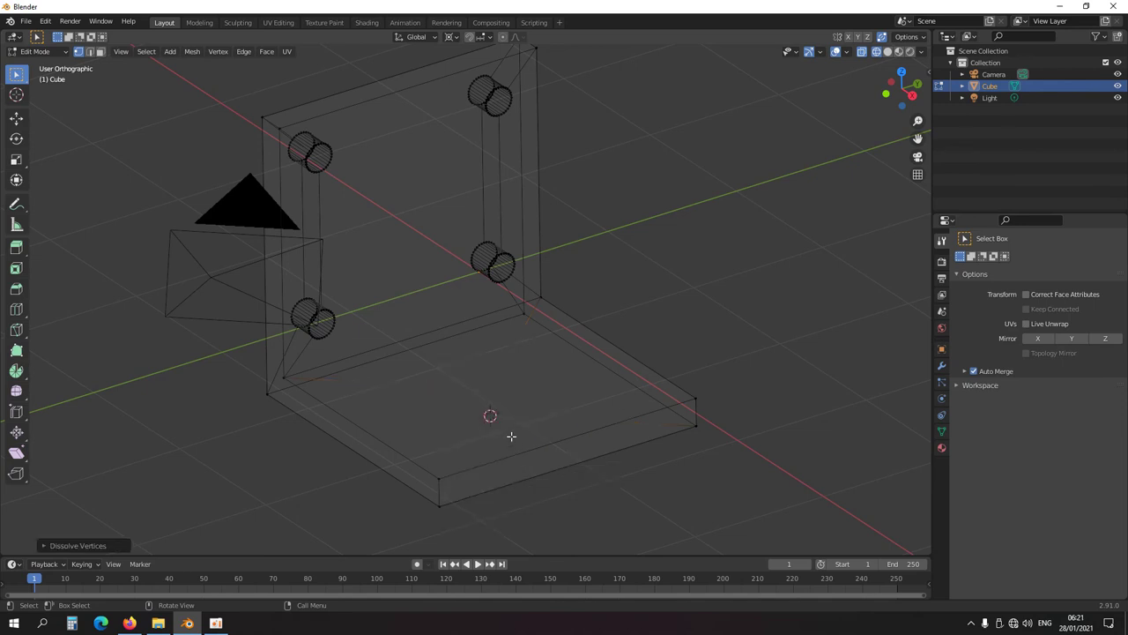
key(shift+z)
middle_drag(480, 360, 459, 351)
scroll(459, 350, down, 3)
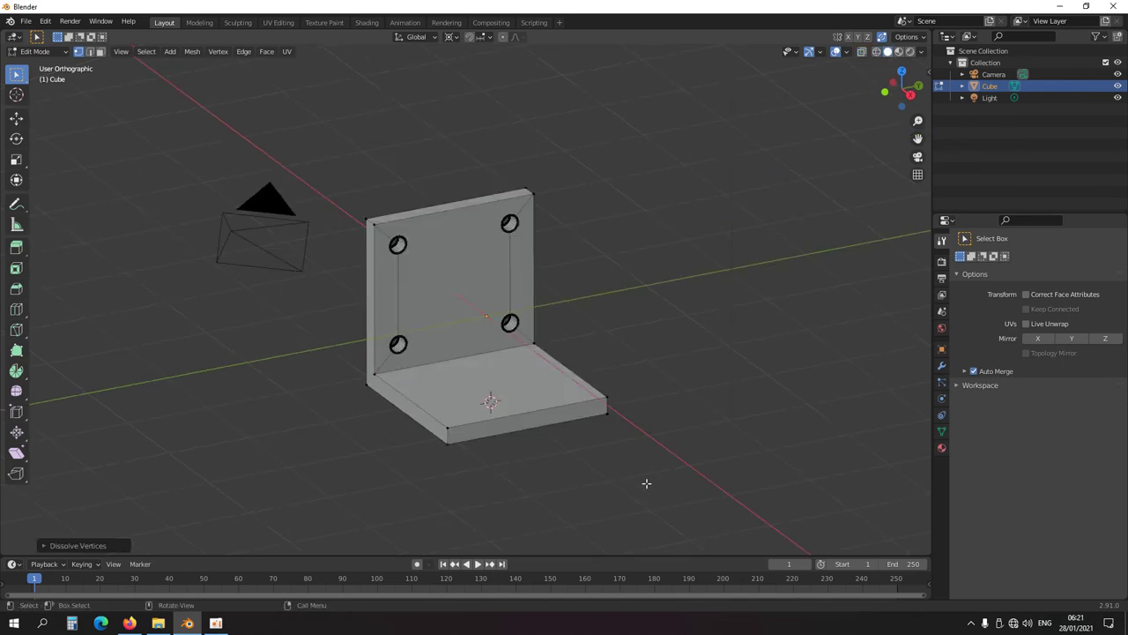
Place the 3D cursor midway along one front corner edge of the base plate and snap the other front corner's vertices to it
click(606, 406)
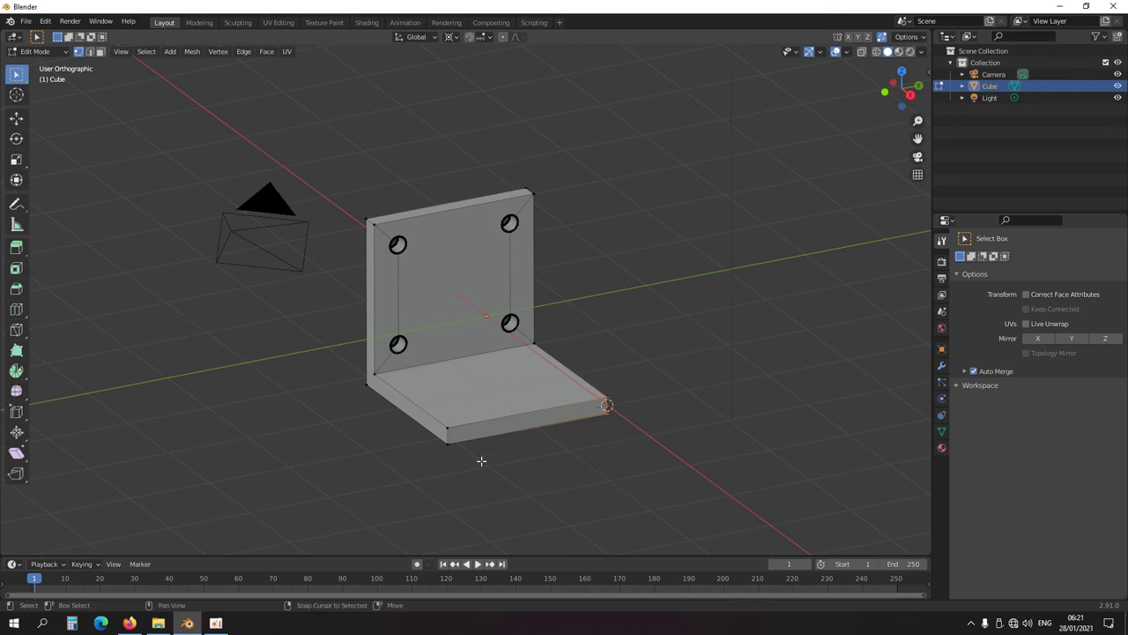
drag(469, 466, 414, 379)
alt+right_click(477, 398)
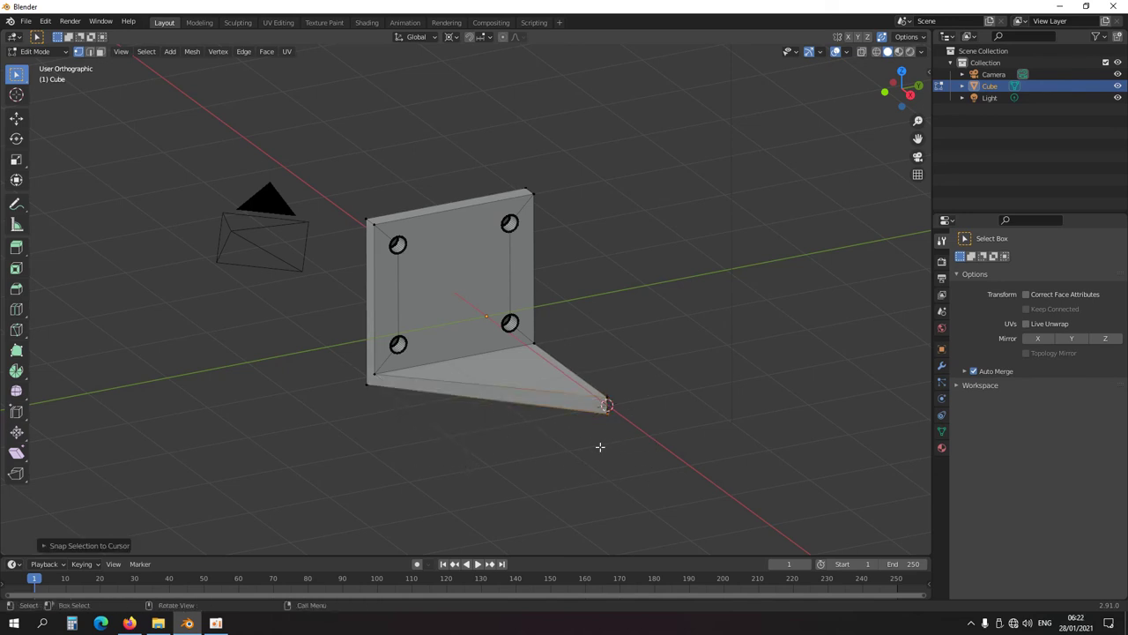
Confirm an in-place move of the snapped vertices so Auto Merge welds them to the base plate's remaining front corner
shift+middle_drag(599, 447, 535, 414)
scroll(529, 414, up, 4)
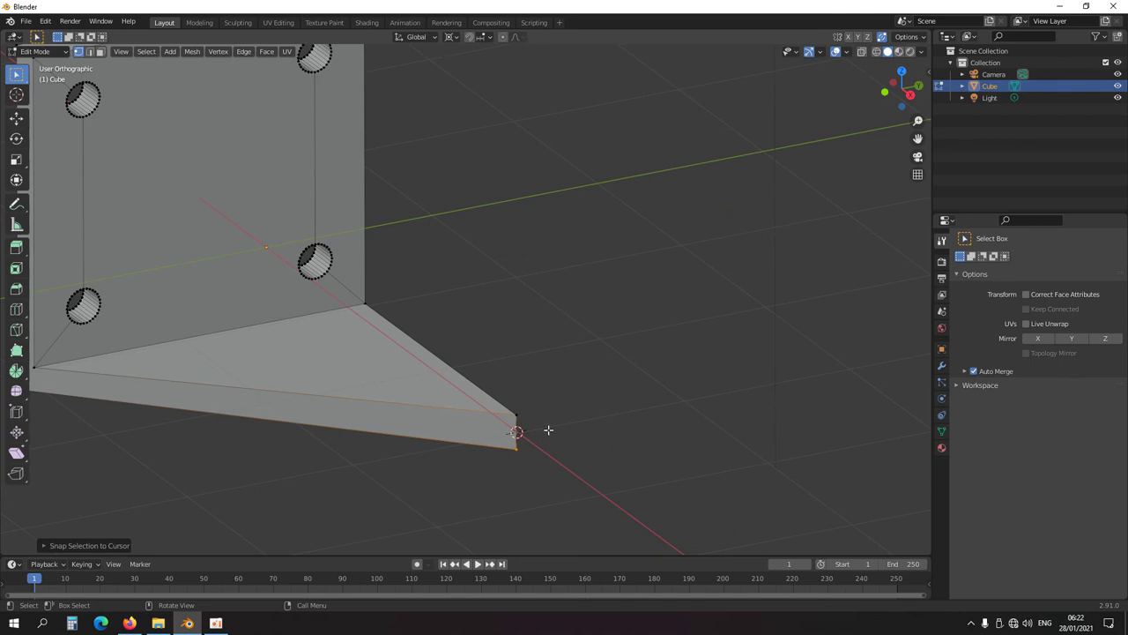
key(g)
click(549, 429)
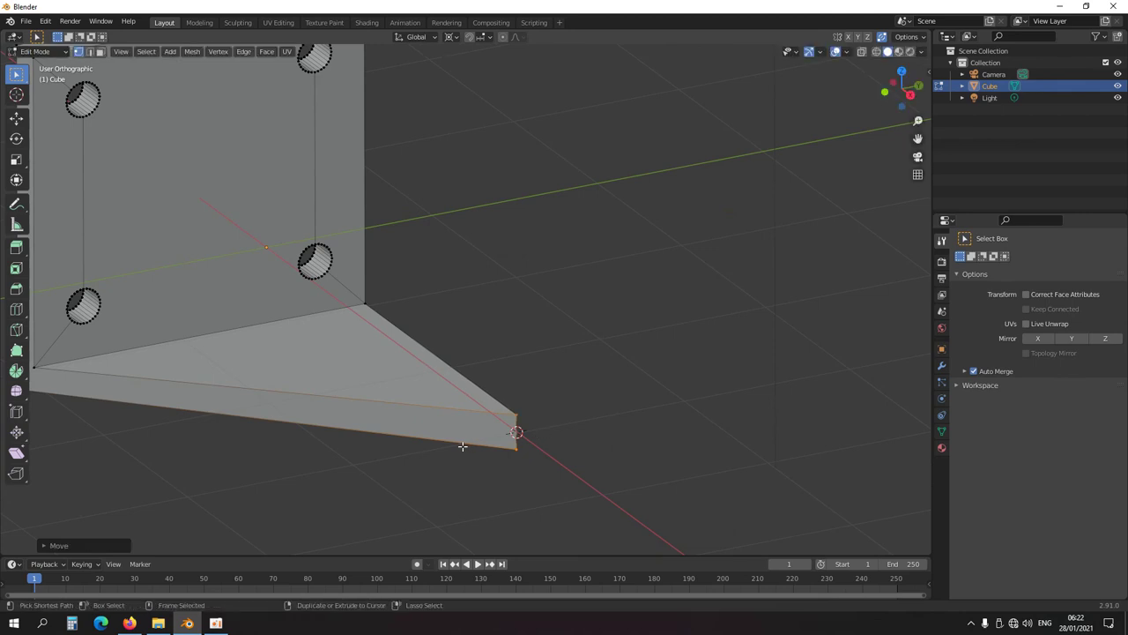
scroll(450, 443, down, 3)
shift+middle_drag(386, 418, 542, 470)
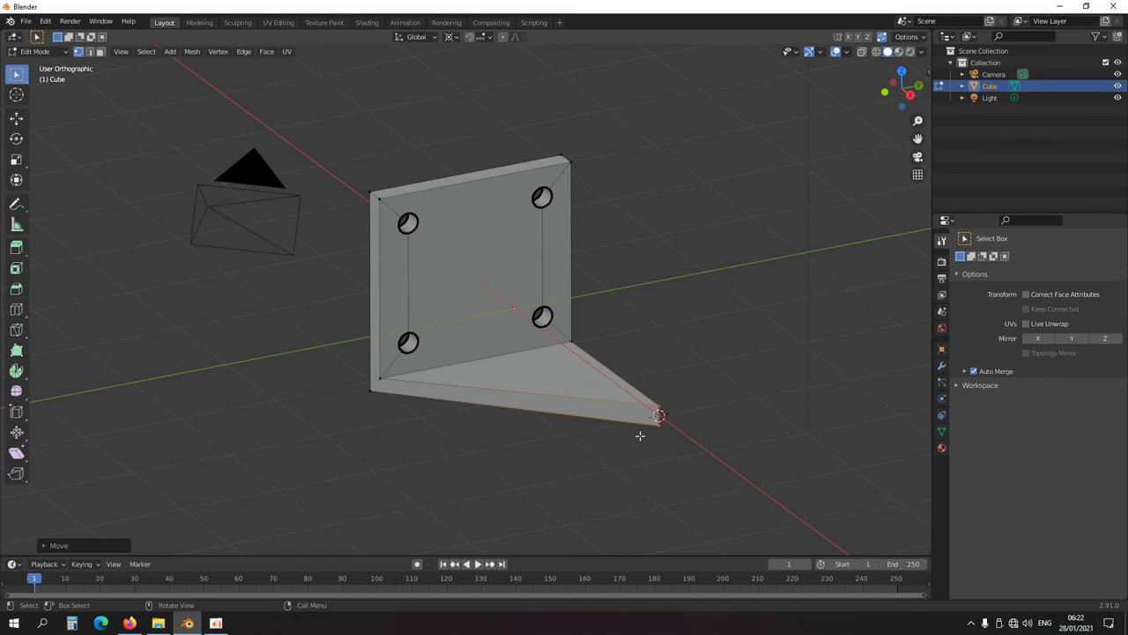
Select only the bottom vertices at the base's tip and the upright plate's near corner, and delete the edge between them
ctrl+drag(667, 417, 654, 387)
shift+drag(356, 386, 365, 389)
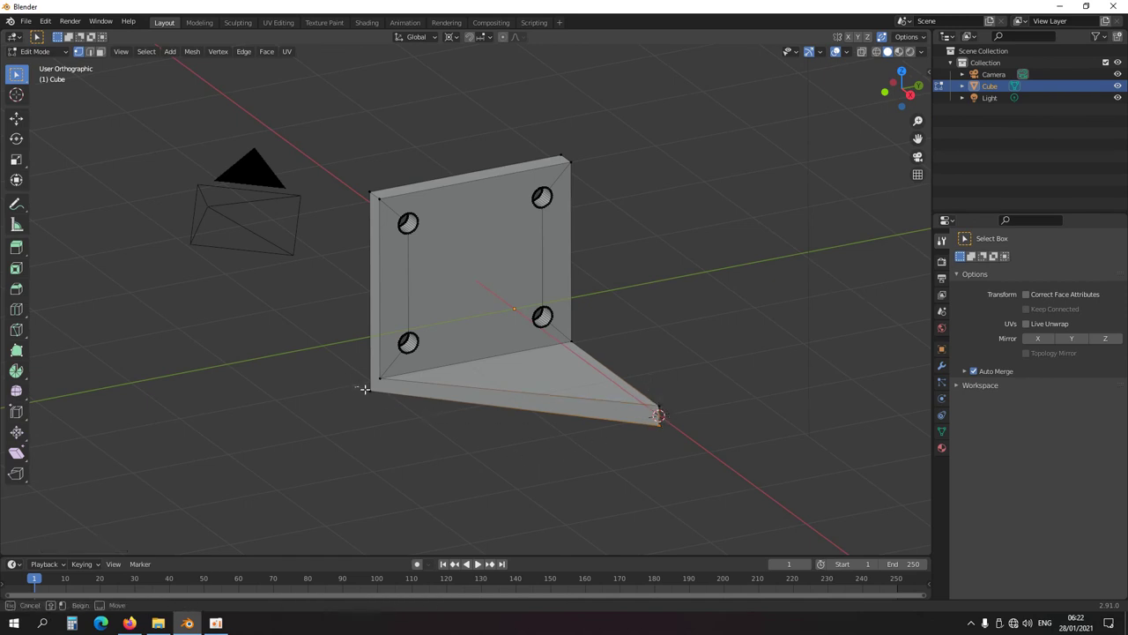
key(Escape)
middle_drag(496, 481, 518, 419)
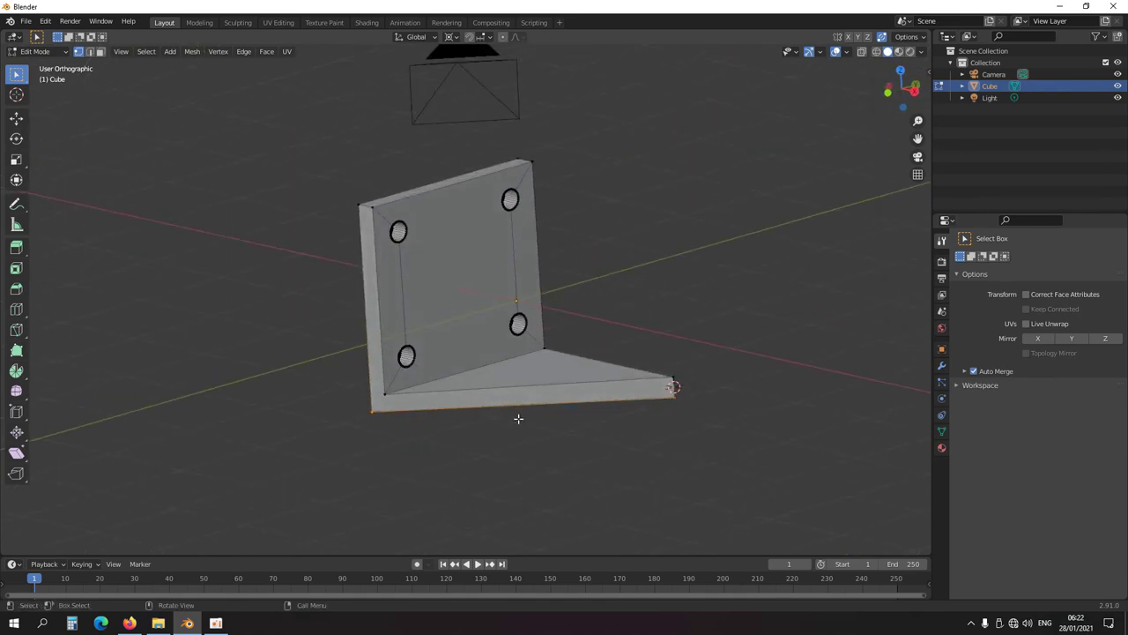
key(x)
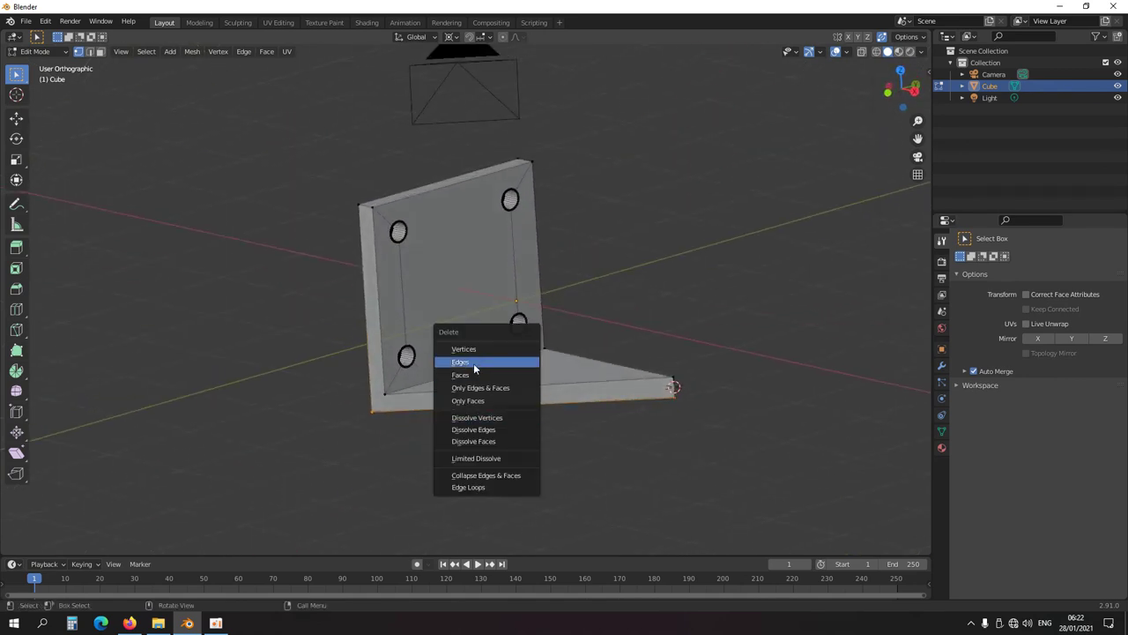
click(476, 363)
Extrude the upright plate's inner bottom corner vertex in place and mirror the copy along the global Z axis about the 3D cursor
shift+middle_drag(381, 380, 516, 375)
key(g)
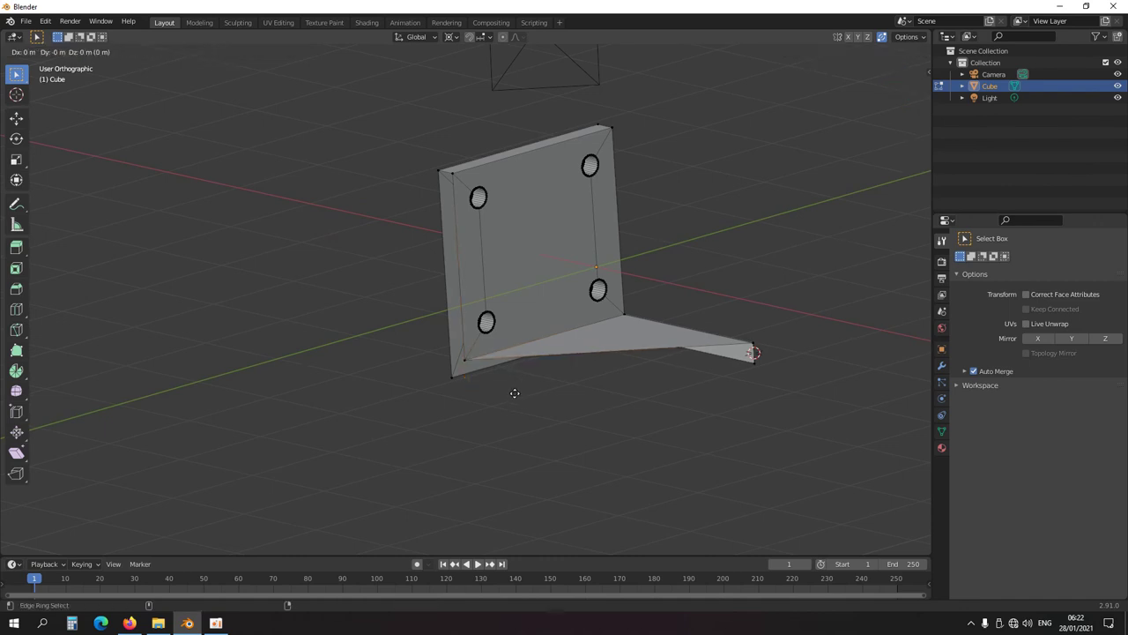
click(514, 394)
key(ctrl+m)
middle_drag(496, 409, 498, 431)
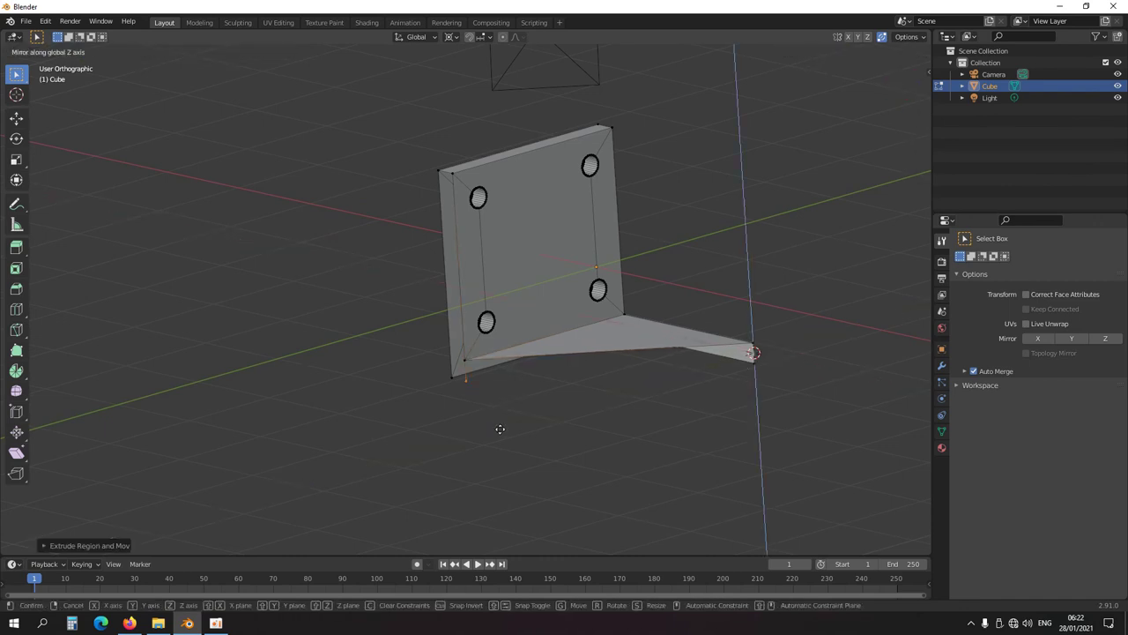
key(Return)
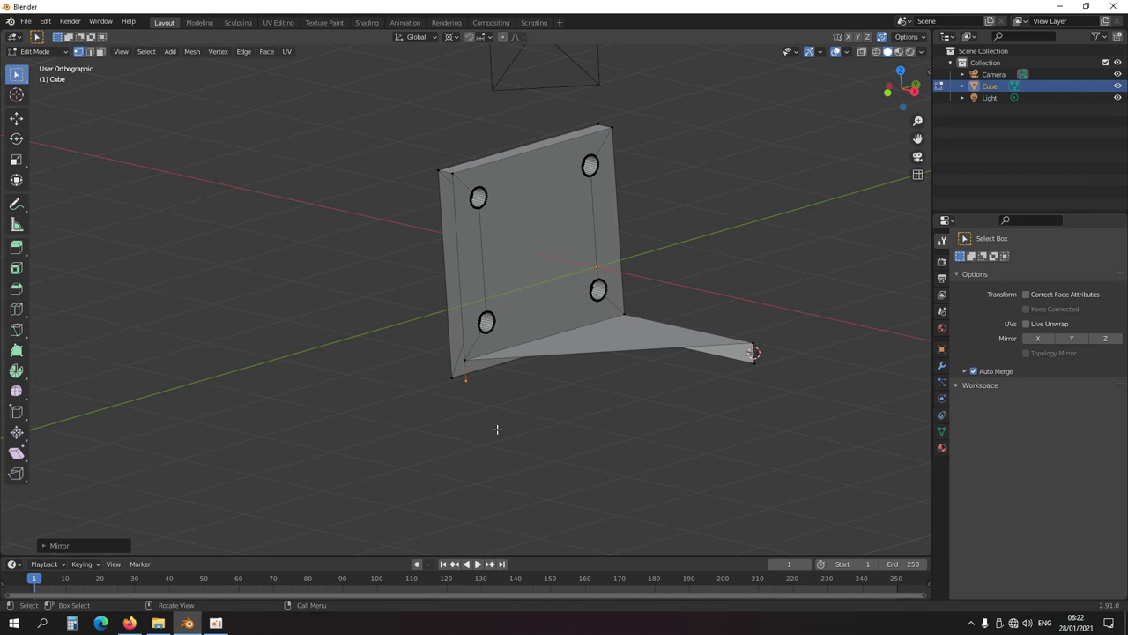
Snap the 3D cursor to the upright plate's outer bottom corner, extrude the adjacent short vertical edge and merge its new vertices at the cursor
click(447, 372)
shift+right_click(453, 375)
drag(458, 352, 514, 395)
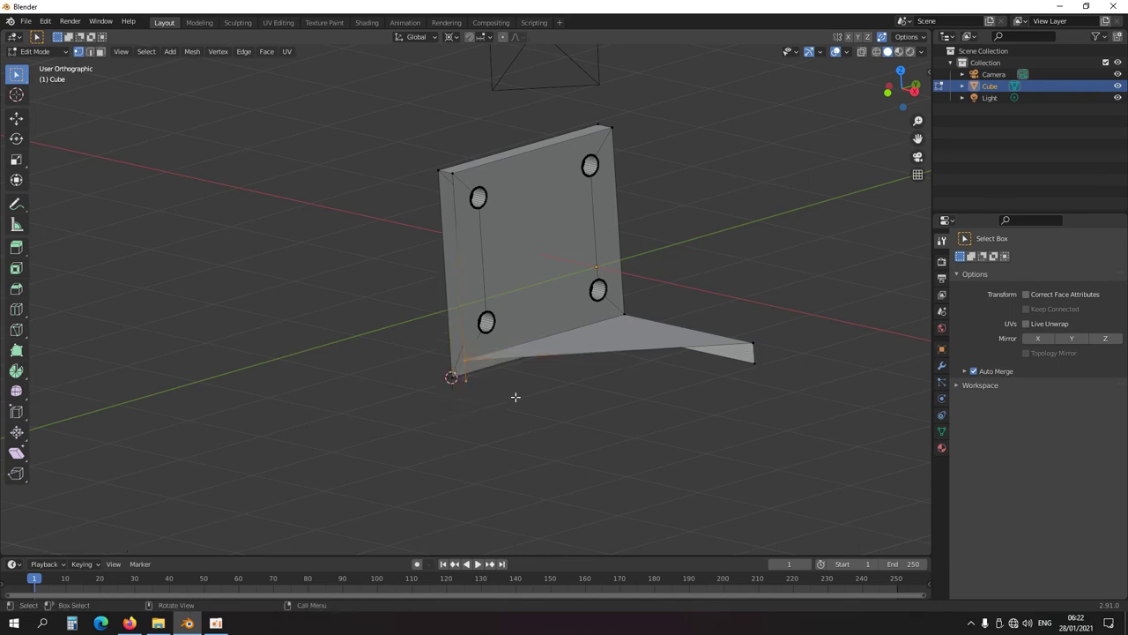
key(e)
click(584, 453)
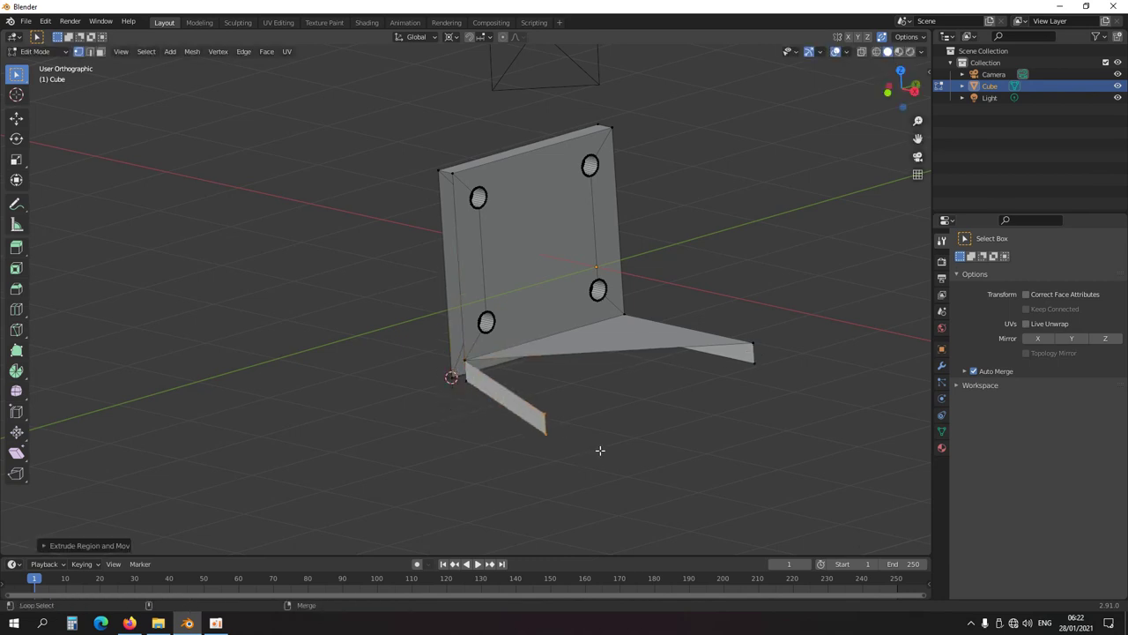
key(m)
click(597, 448)
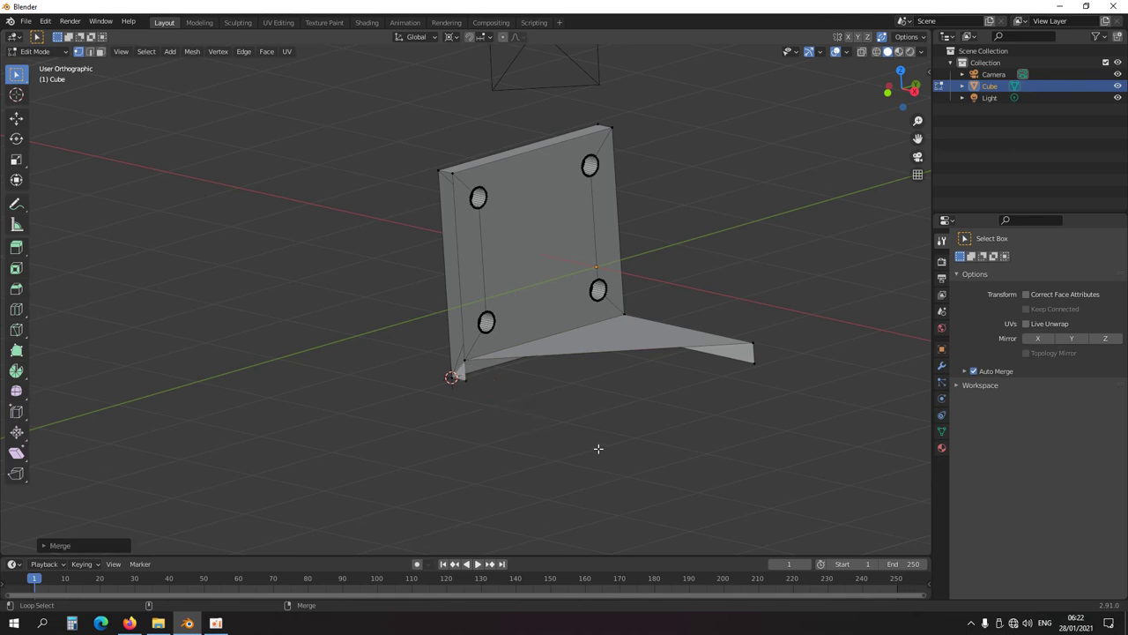
Select the boundary vertices around the upright plate's open narrow side and fill it with a face
scroll(490, 415, up, 4)
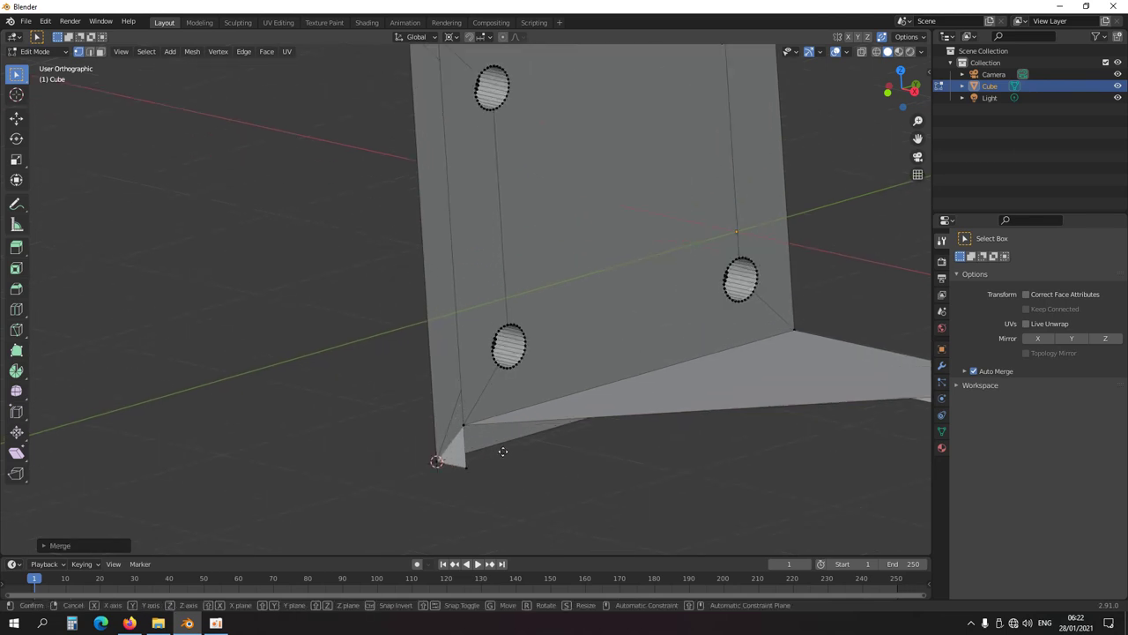
scroll(498, 447, down, 4)
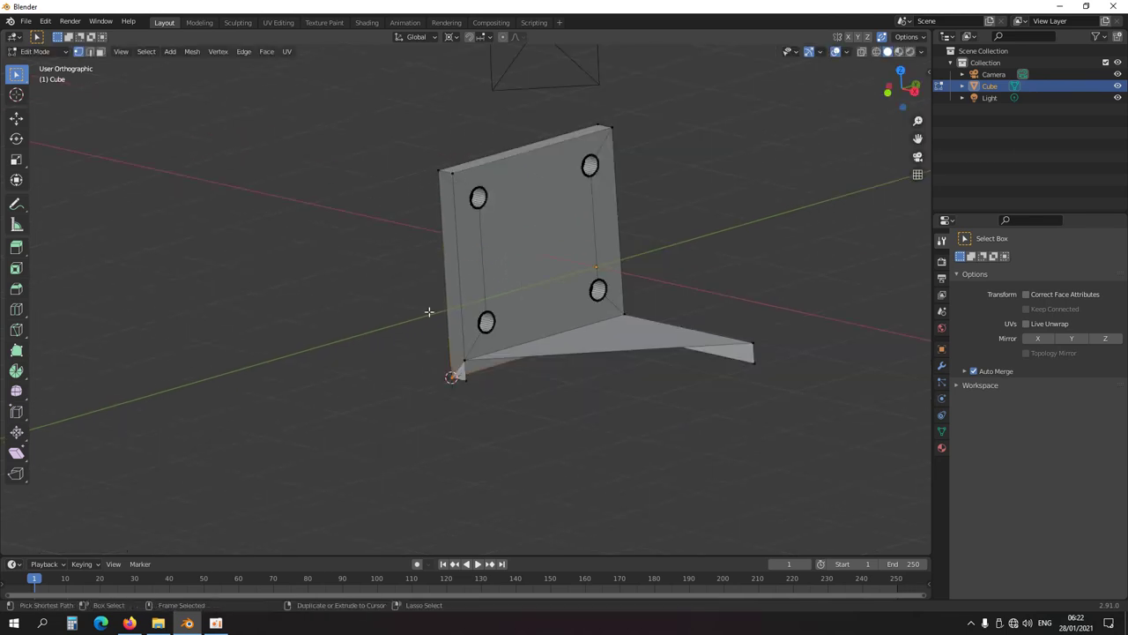
ctrl+click(453, 373)
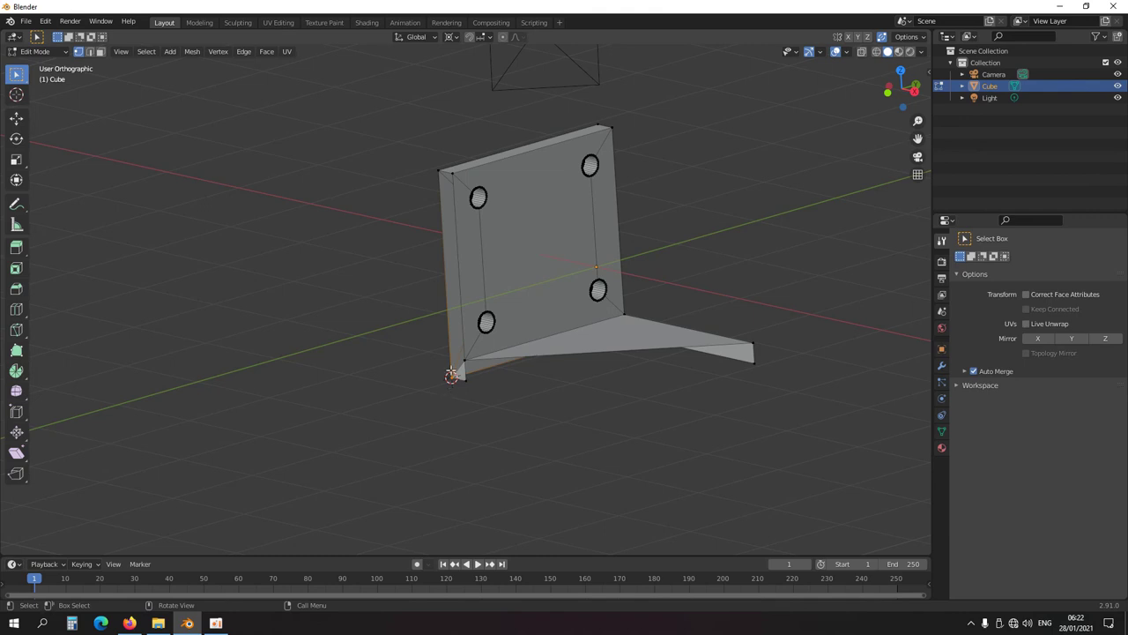
ctrl+click(451, 173)
middle_drag(519, 382, 561, 390)
middle_drag(533, 427, 575, 399)
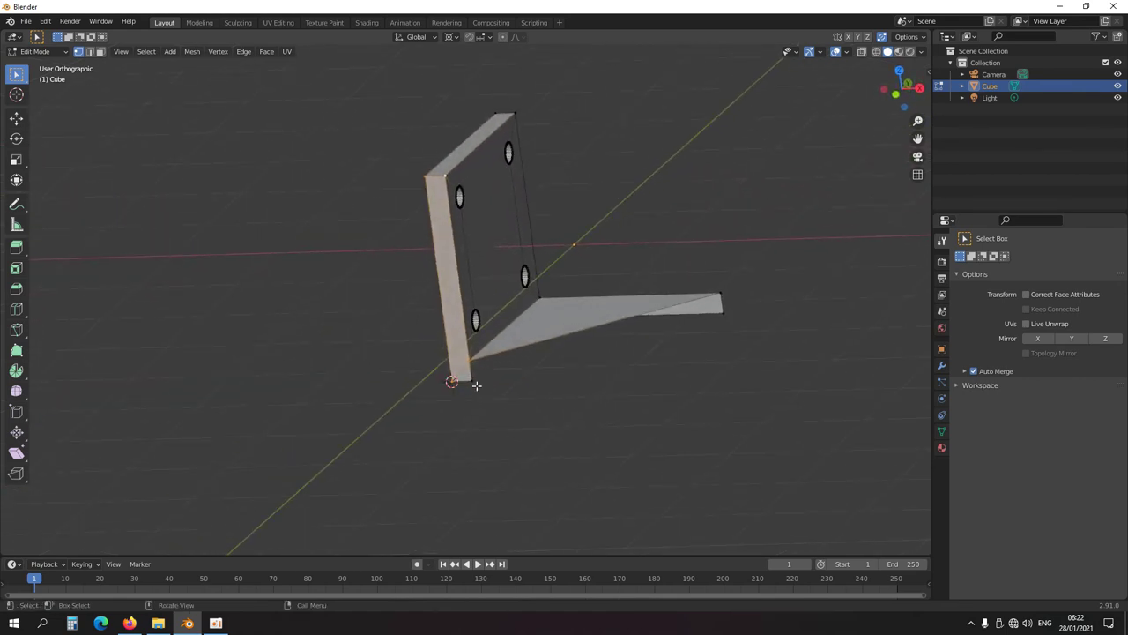
Fill the base plate's open slanted side between its bottom corner and tip vertices, and select the edge loop around the open underside
click(473, 380)
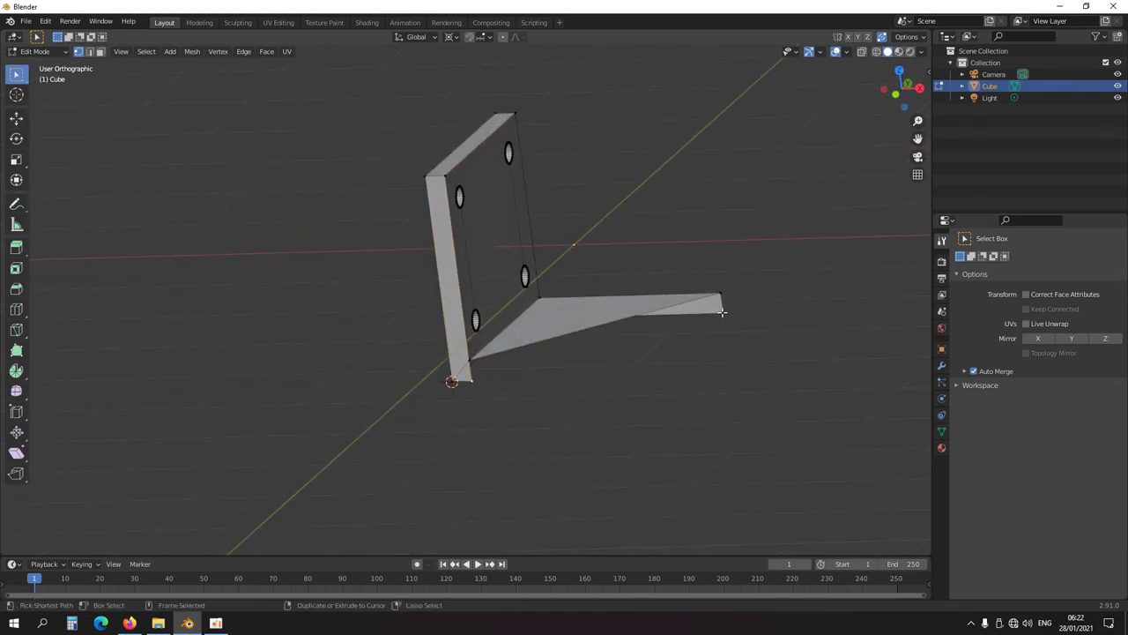
ctrl+click(720, 311)
middle_drag(576, 437, 561, 370)
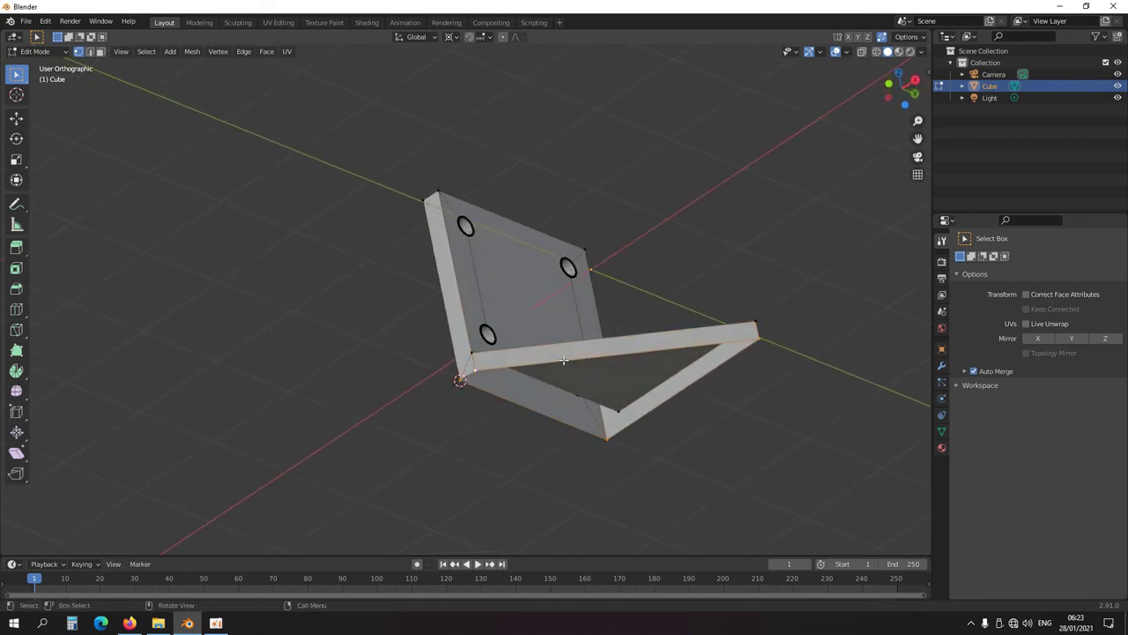
alt+click(566, 380)
middle_drag(576, 327, 429, 372)
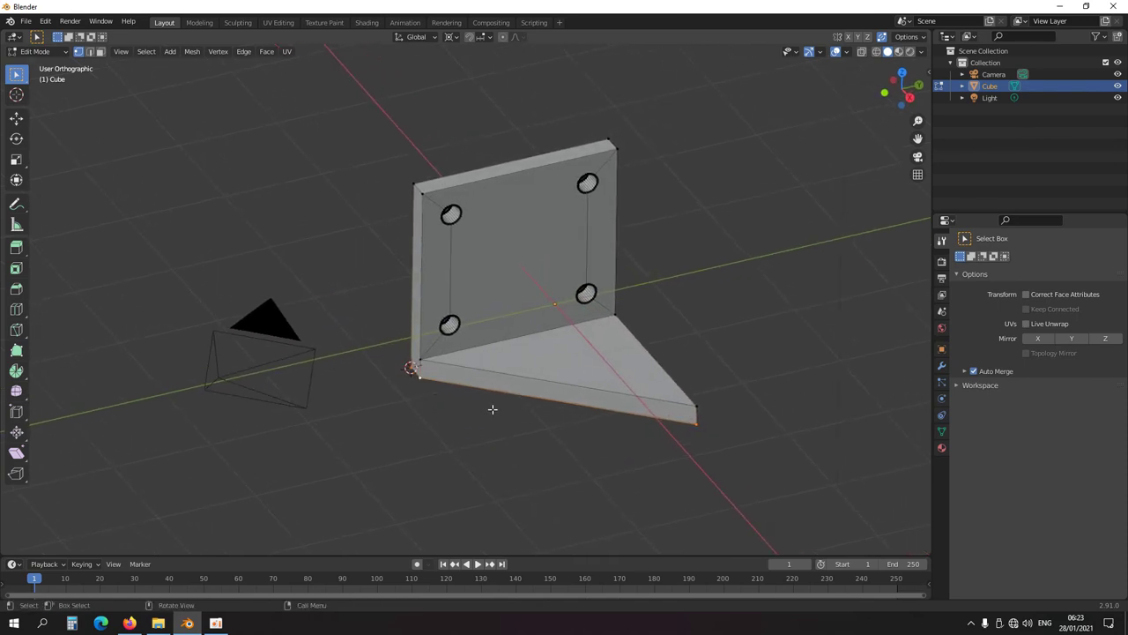